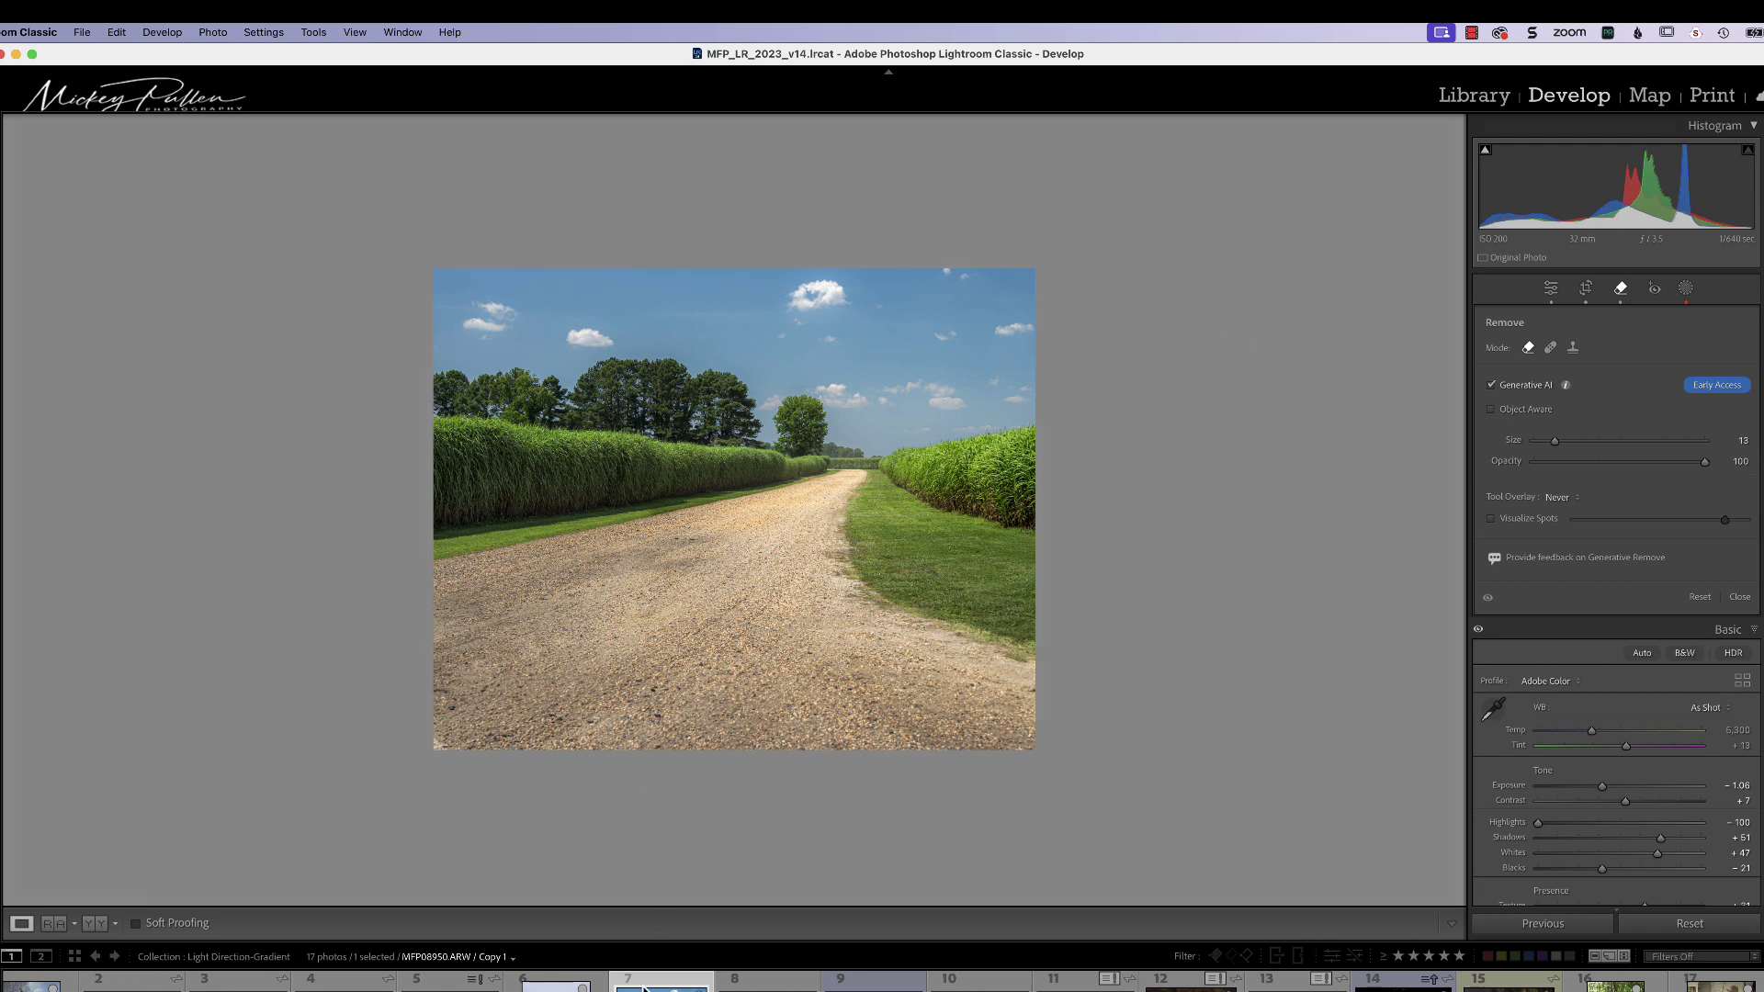
# - Open the family wedding portrait DSC09184.ARW, zoom in on the group, and activate the Remove tool with Generative AI enabled
pyautogui.click(767, 981)
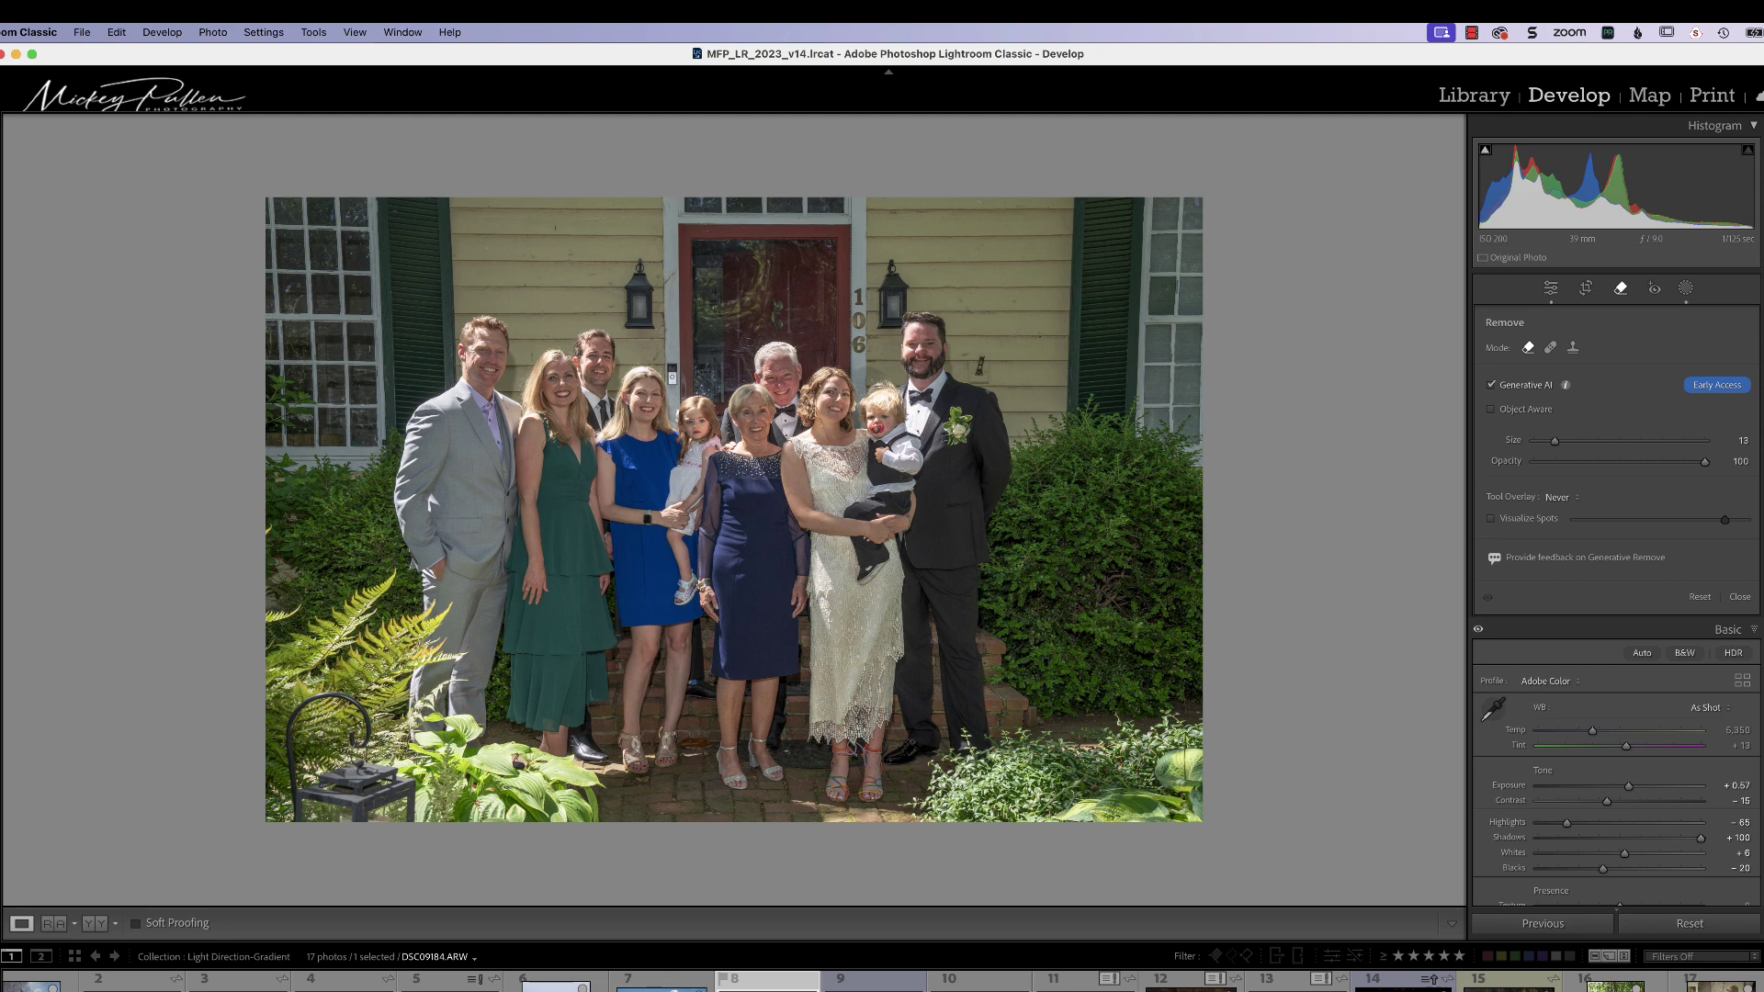
pyautogui.press('super+equal')
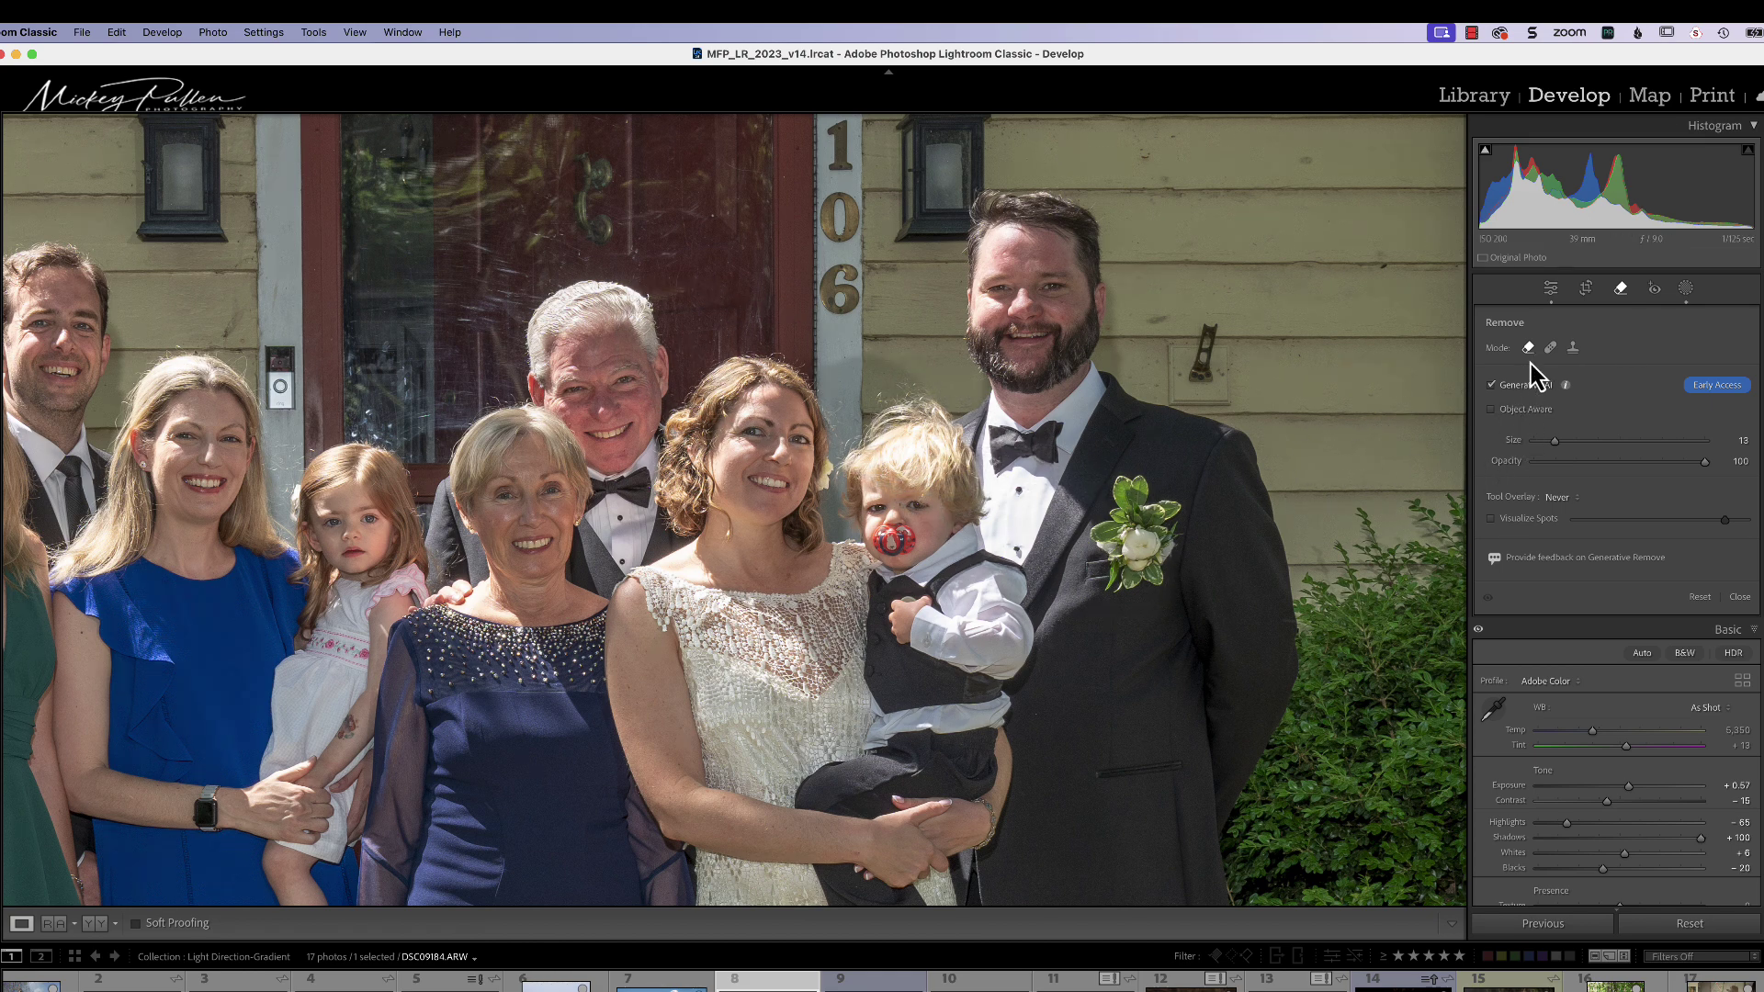
pyautogui.click(1621, 289)
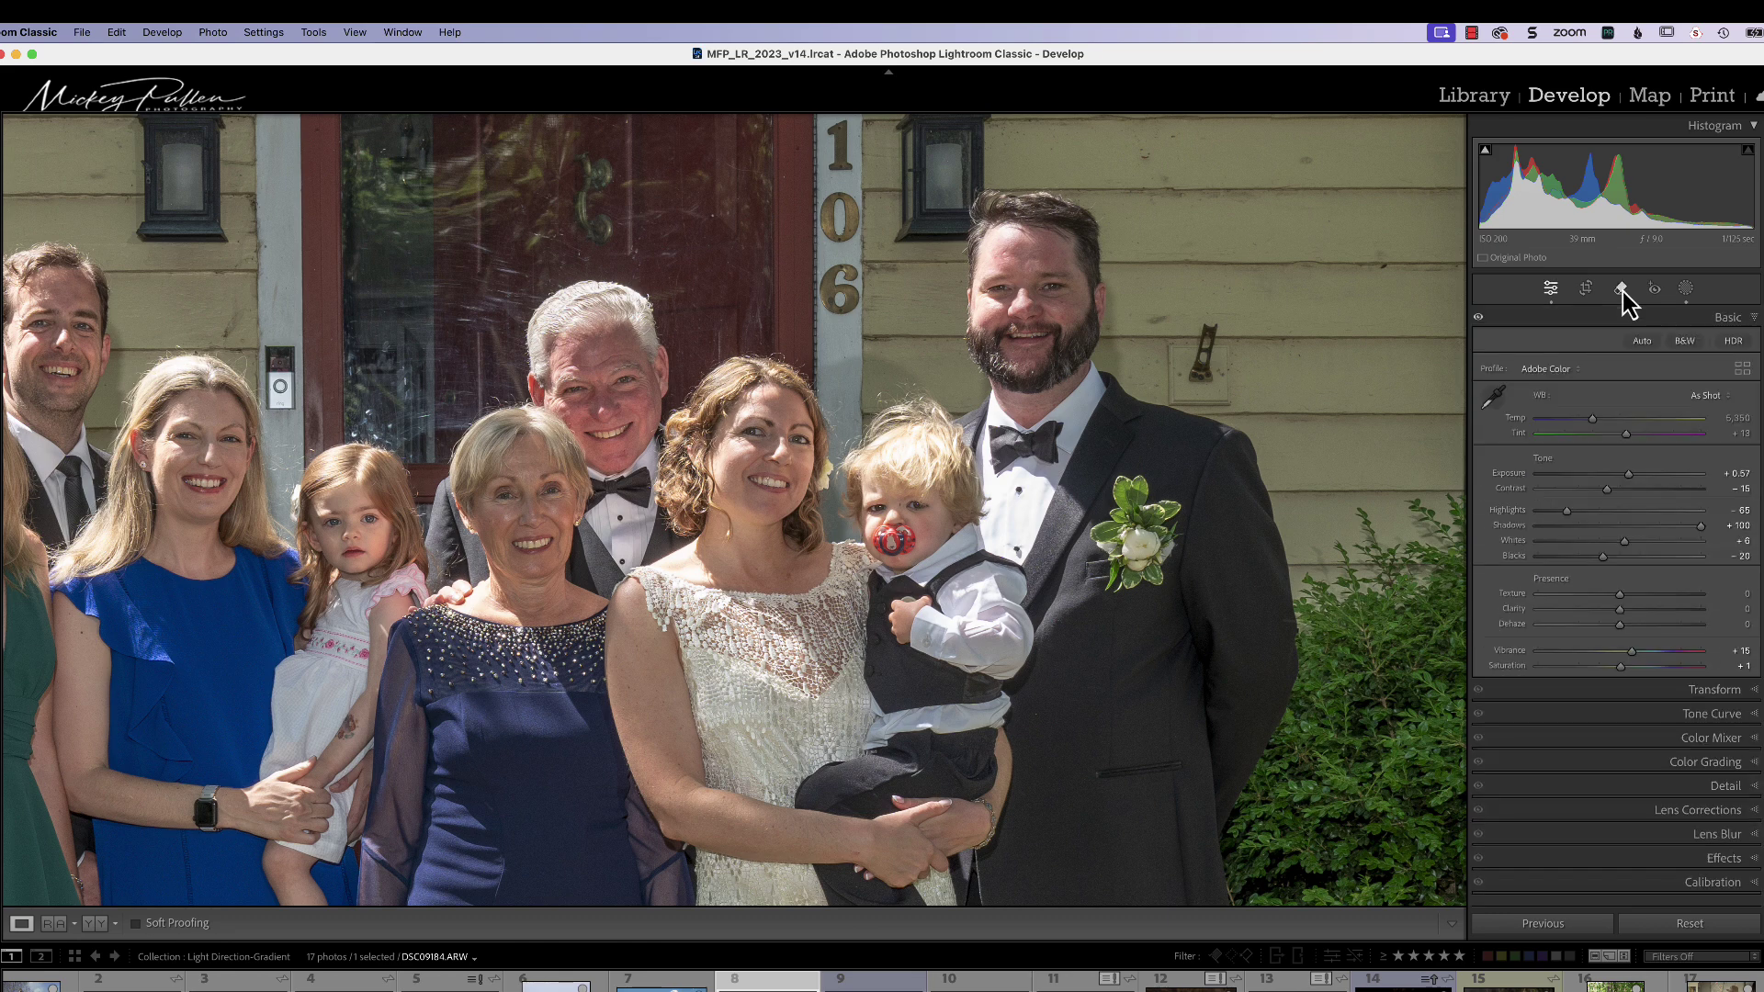
pyautogui.click(1621, 290)
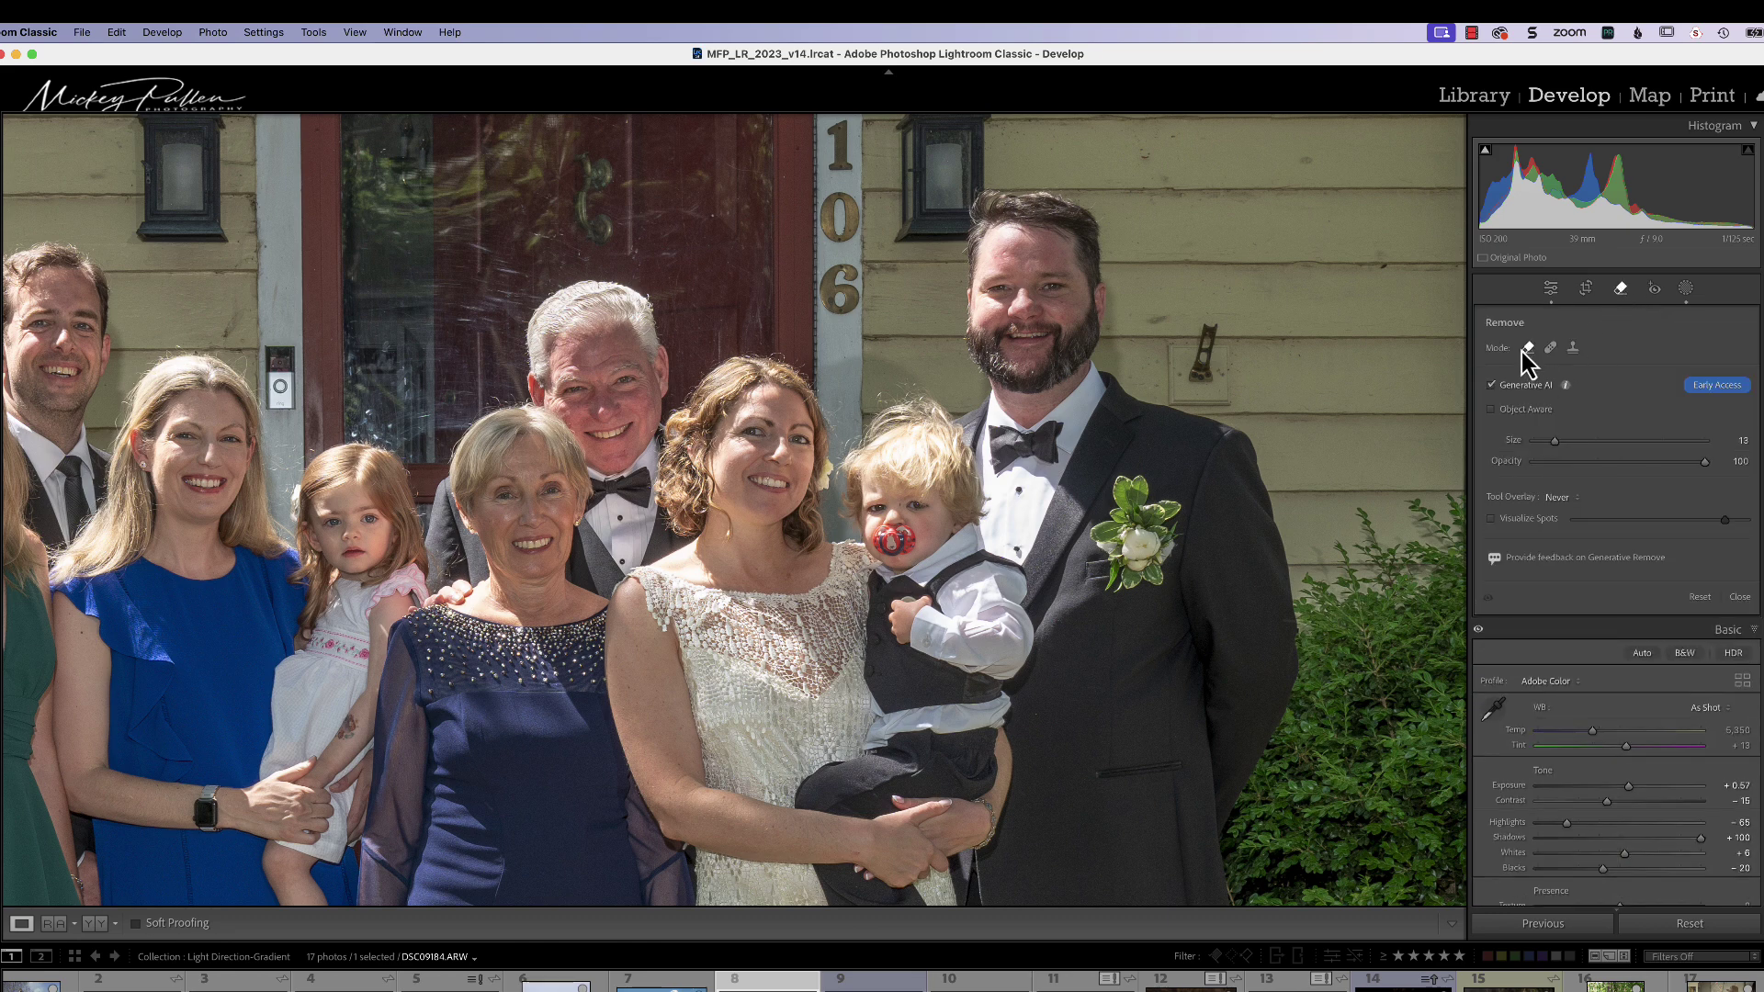
pyautogui.click(1492, 385)
# - Paint over the bright sunlit patch on the toddler's hair with a size 6 brush and apply the generative removal
pyautogui.scroll(-6, 868, 463)
pyautogui.scroll(-1, 868, 464)
pyautogui.moveTo(864, 482)
pyautogui.mouseDown()
pyautogui.moveTo(868, 445)
pyautogui.moveTo(911, 407)
pyautogui.moveTo(969, 485)
pyautogui.moveTo(873, 460)
pyautogui.moveTo(910, 431)
pyautogui.moveTo(941, 443)
pyautogui.moveTo(893, 459)
pyautogui.moveTo(924, 464)
pyautogui.mouseUp()
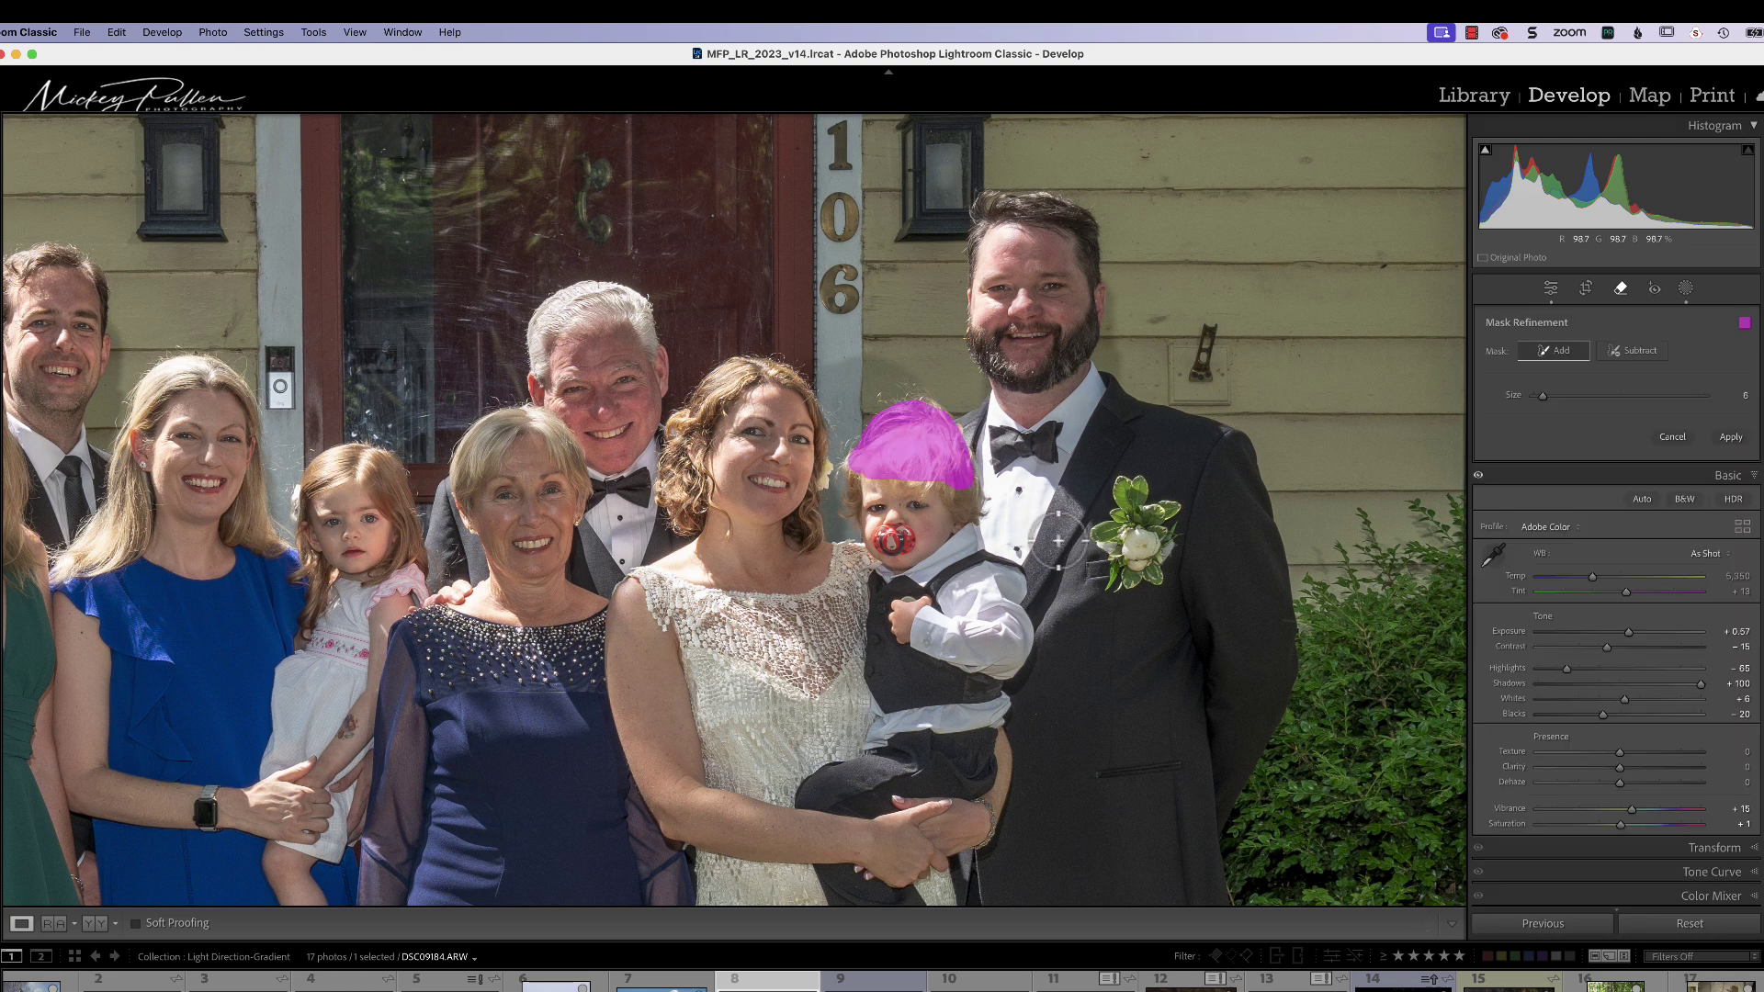
pyautogui.click(1731, 439)
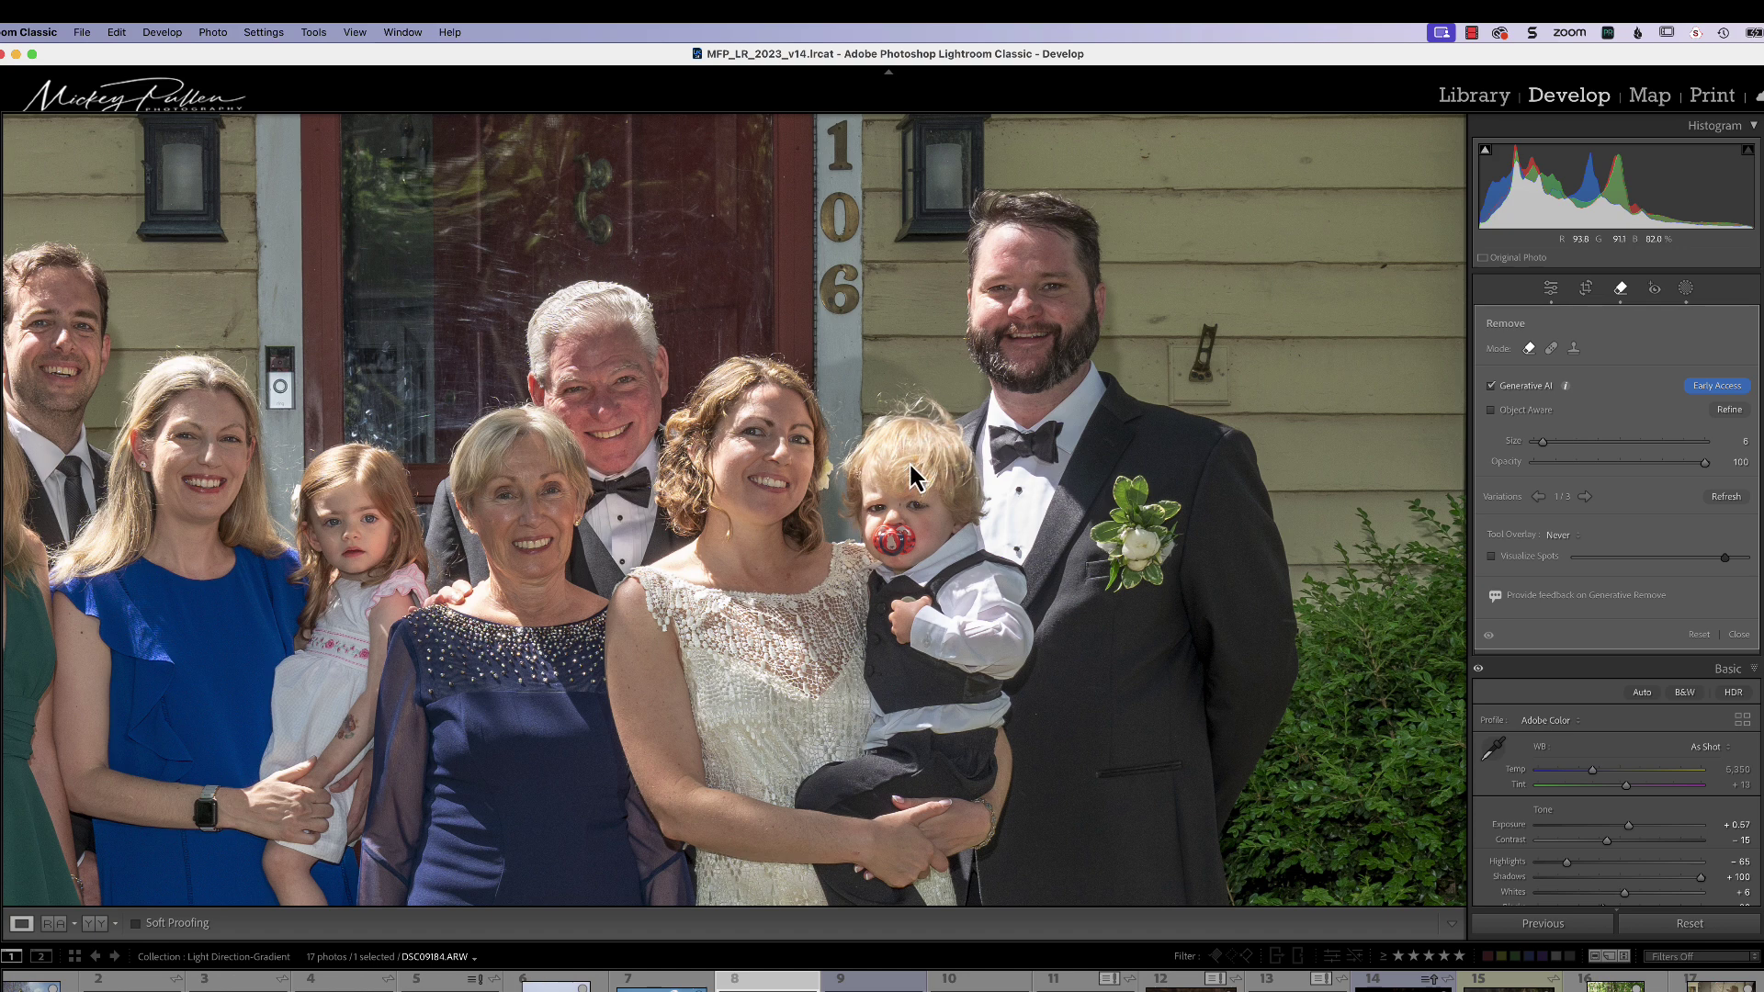
# - Cycle through the toddler's hair variations back to the first, and compare the photo with and without the removal
pyautogui.click(1585, 497)
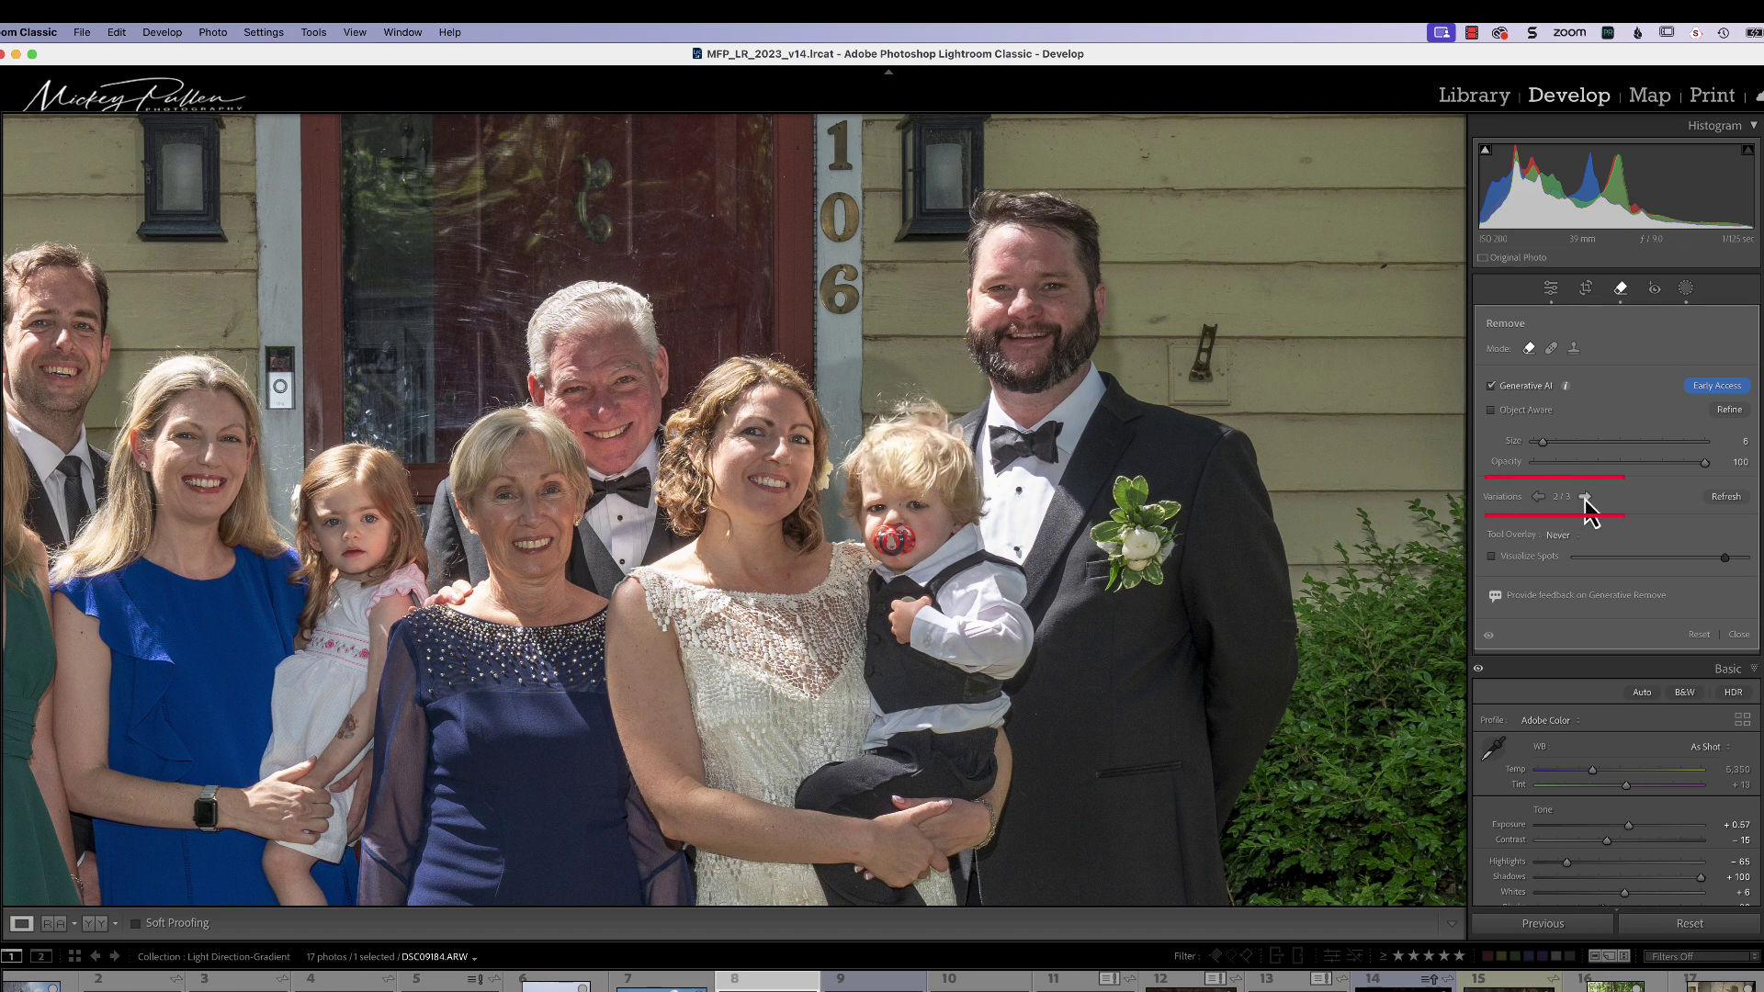
pyautogui.click(1585, 497)
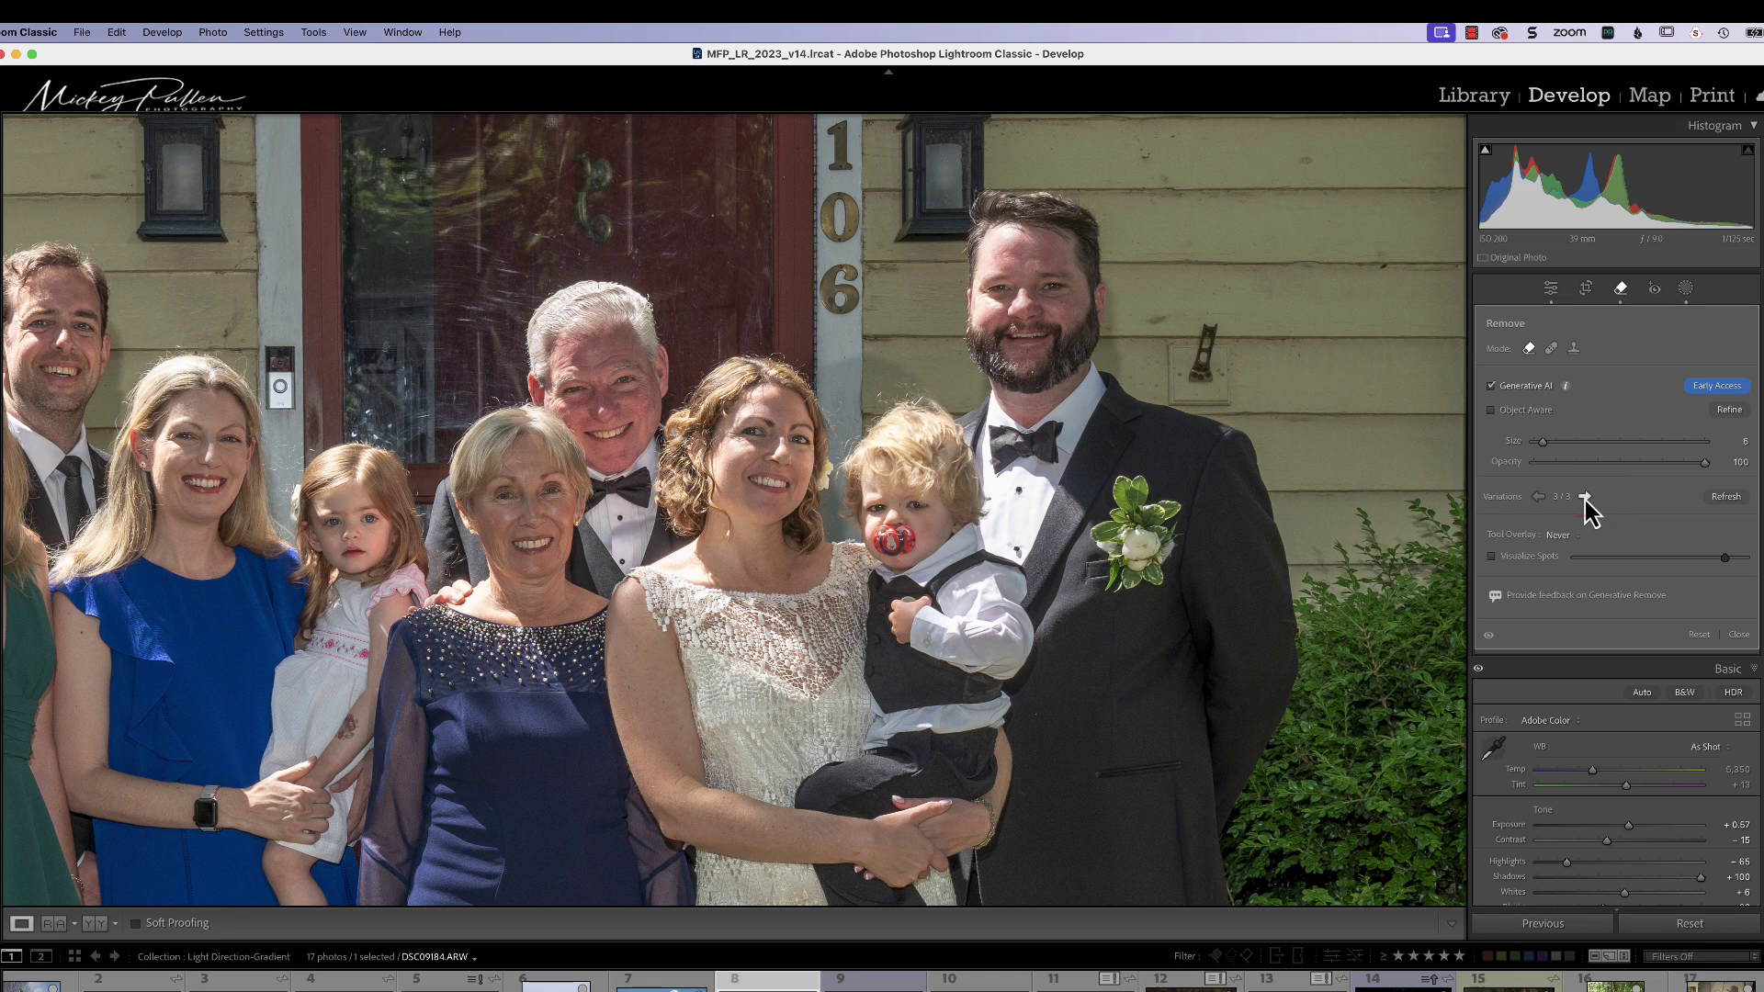
pyautogui.click(1584, 497)
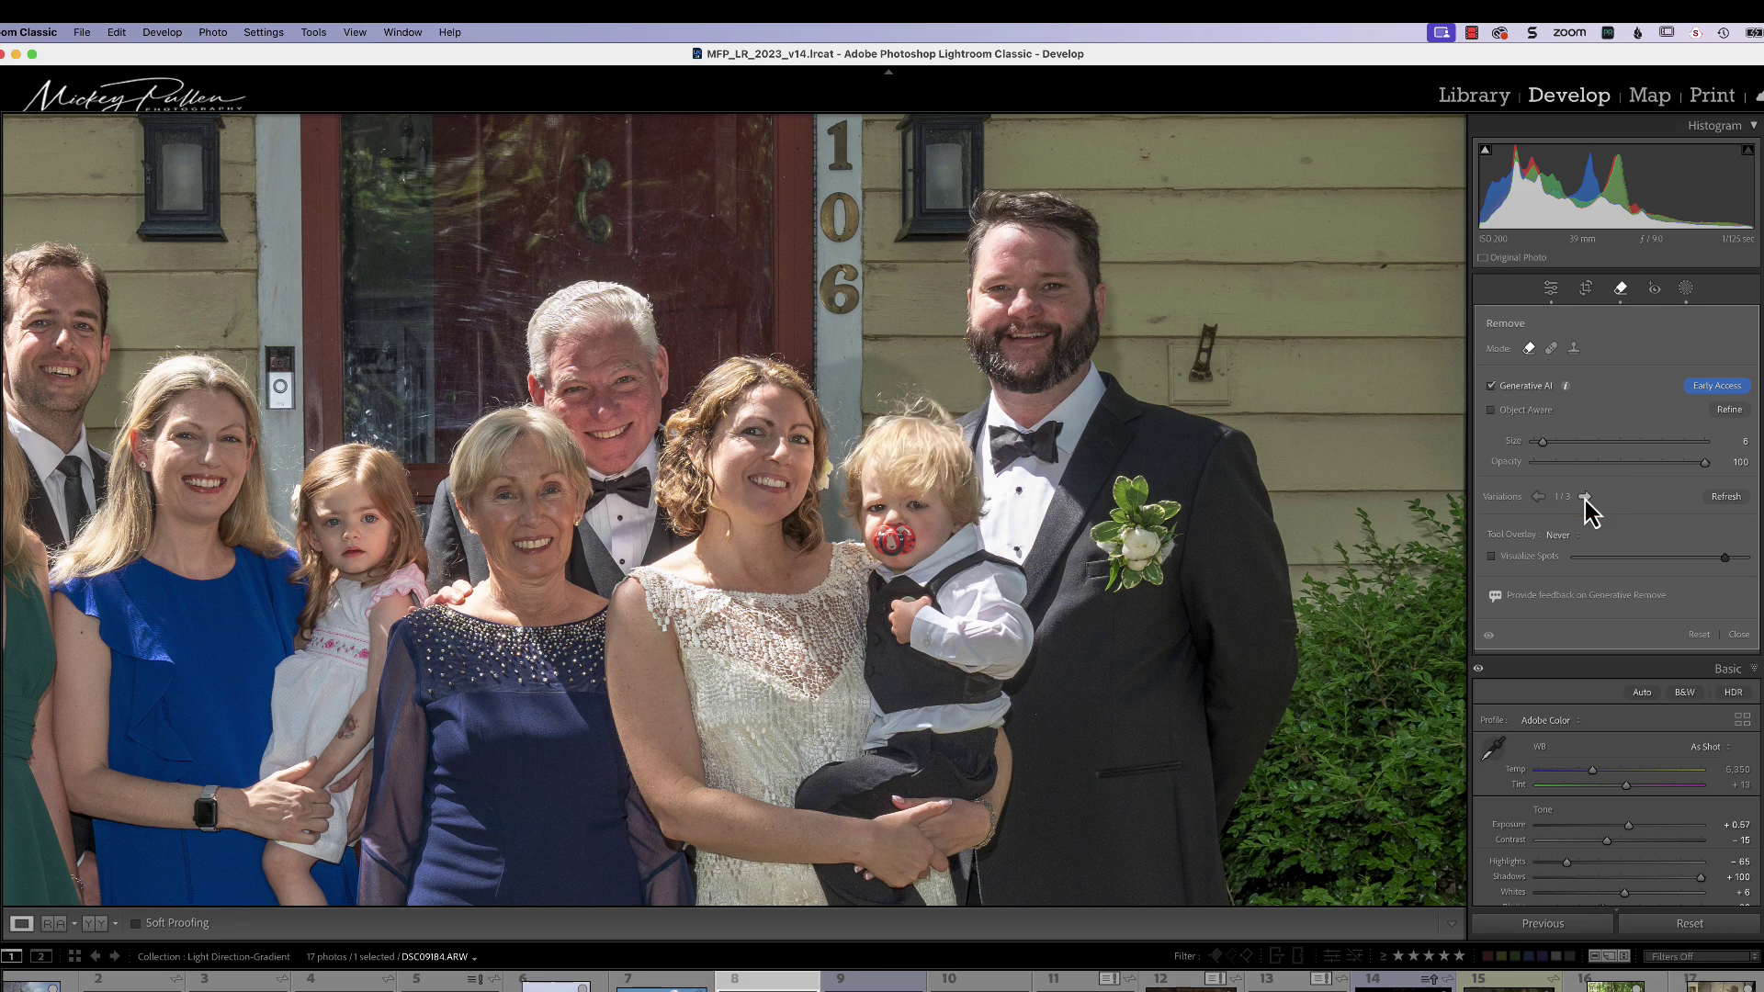
pyautogui.click(1489, 636)
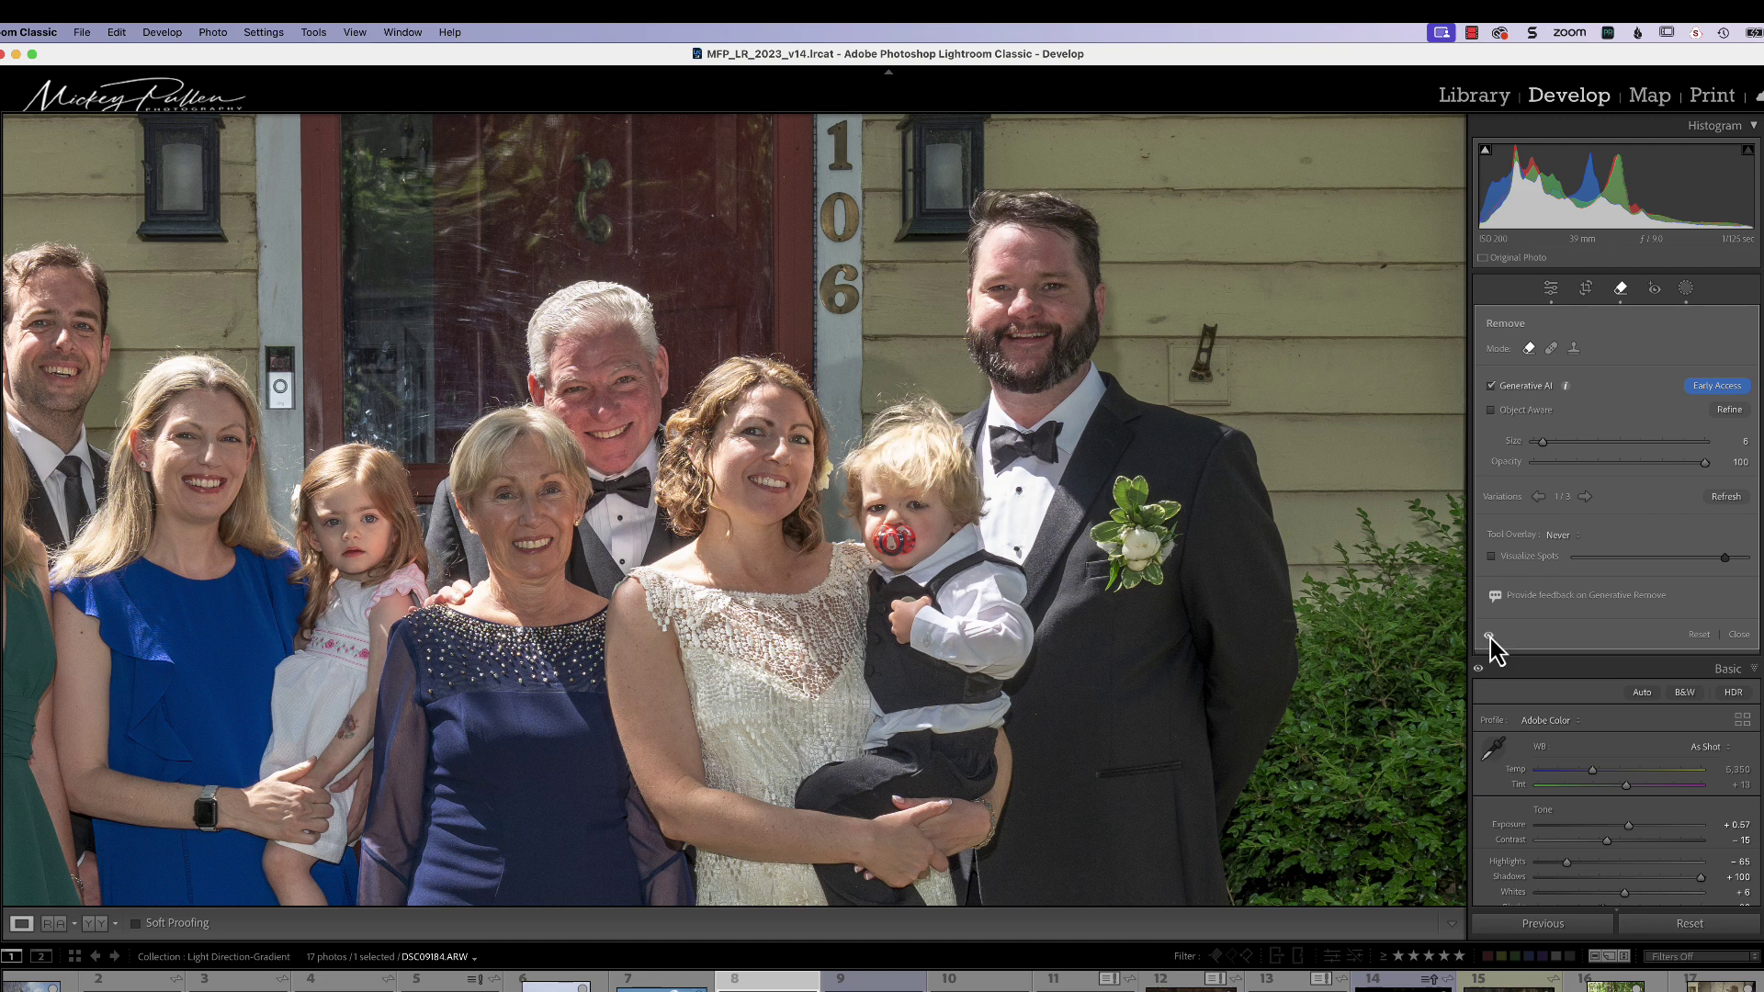
pyautogui.click(1489, 635)
pyautogui.click(1489, 635)
pyautogui.click(1489, 636)
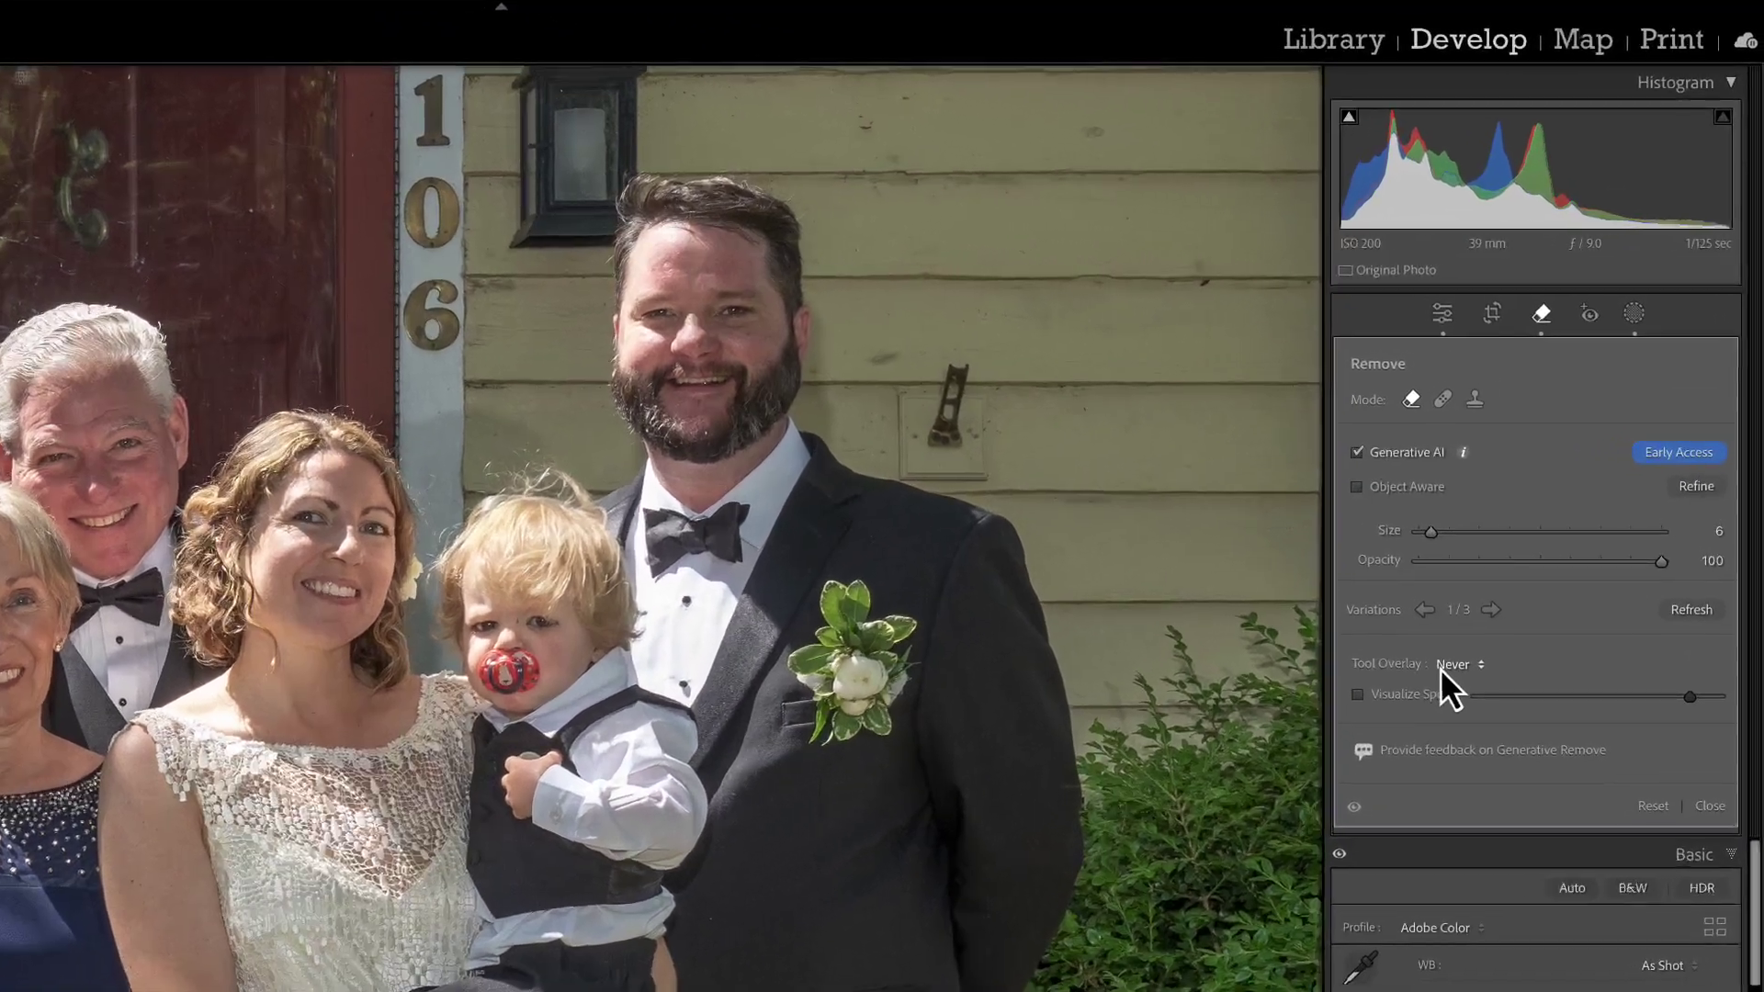
# - Set the tool overlay to Always and review the hair removal's variations with its outline shown and hidden
pyautogui.click(1555, 535)
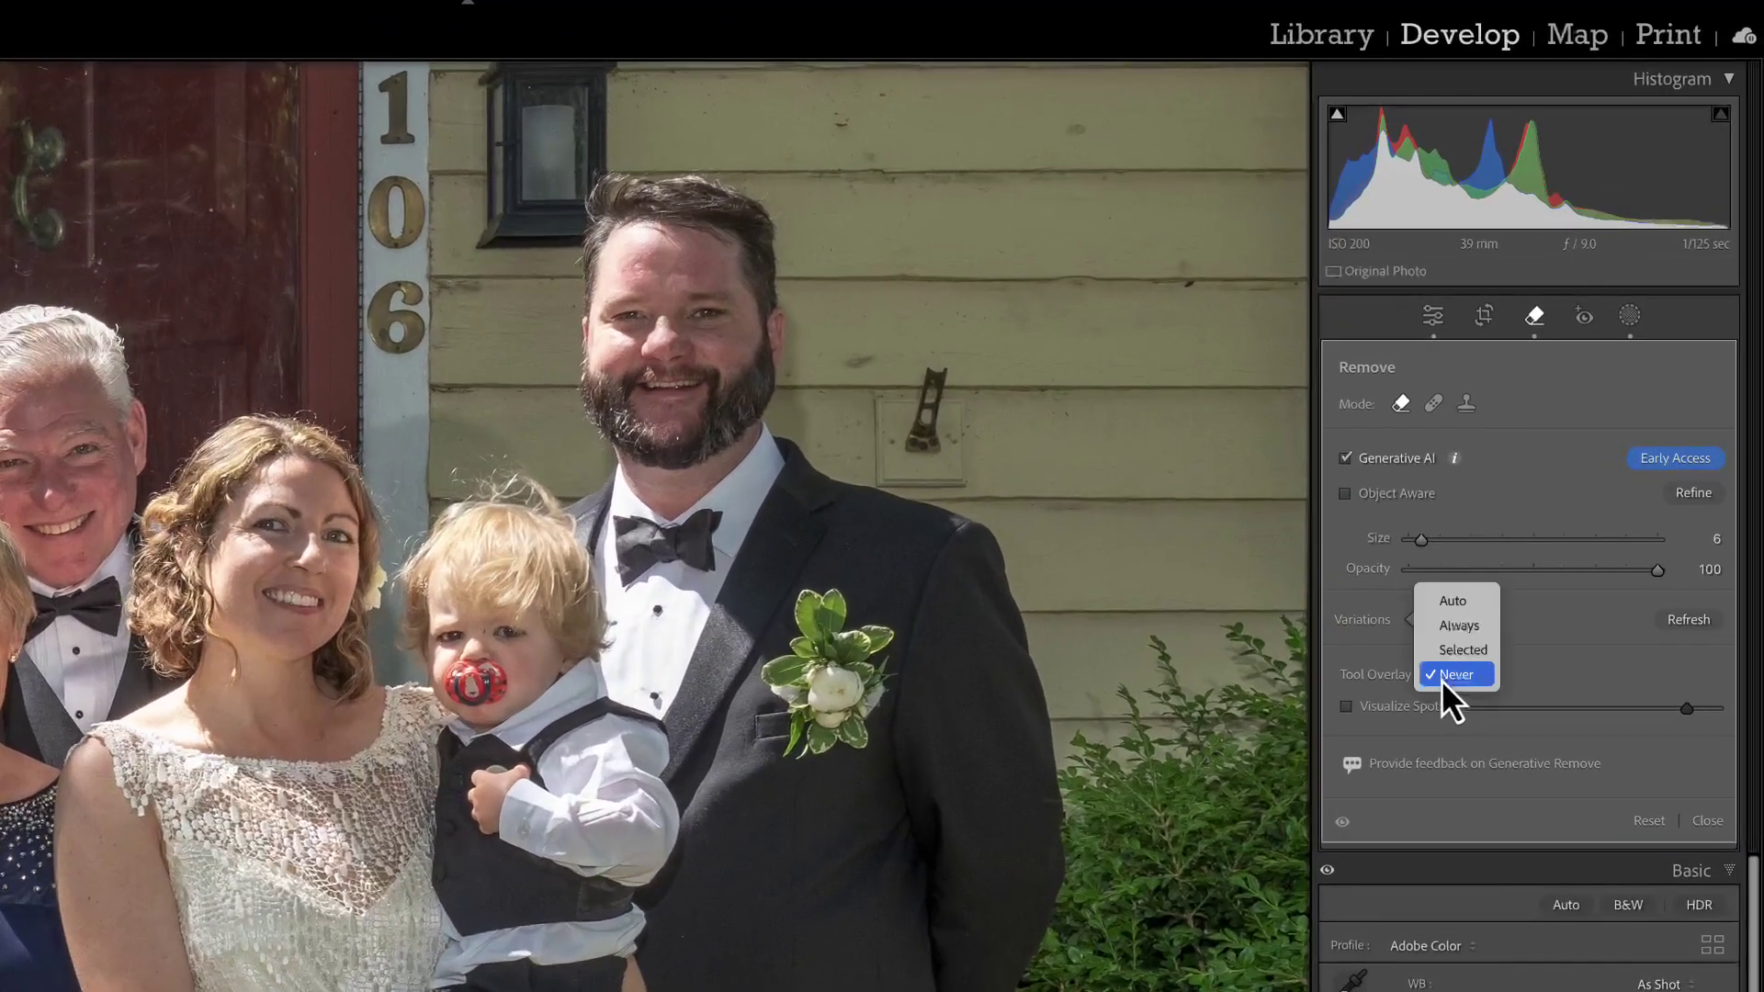
pyautogui.click(1458, 628)
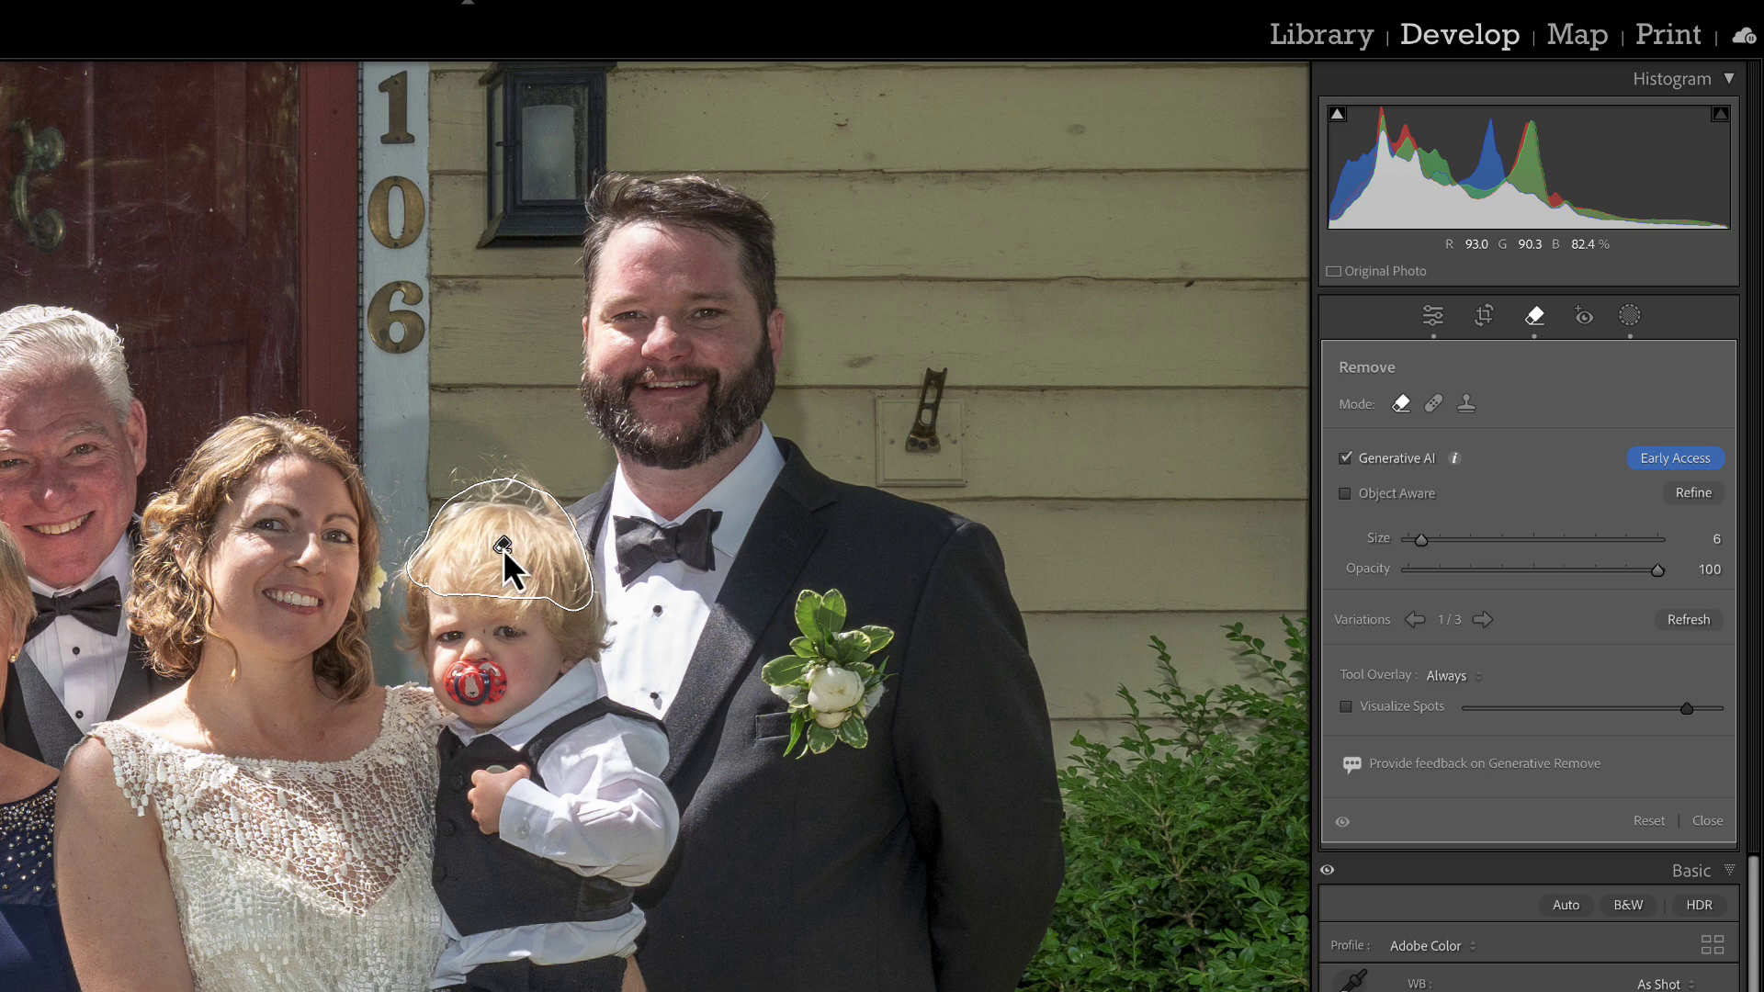
pyautogui.click(1486, 625)
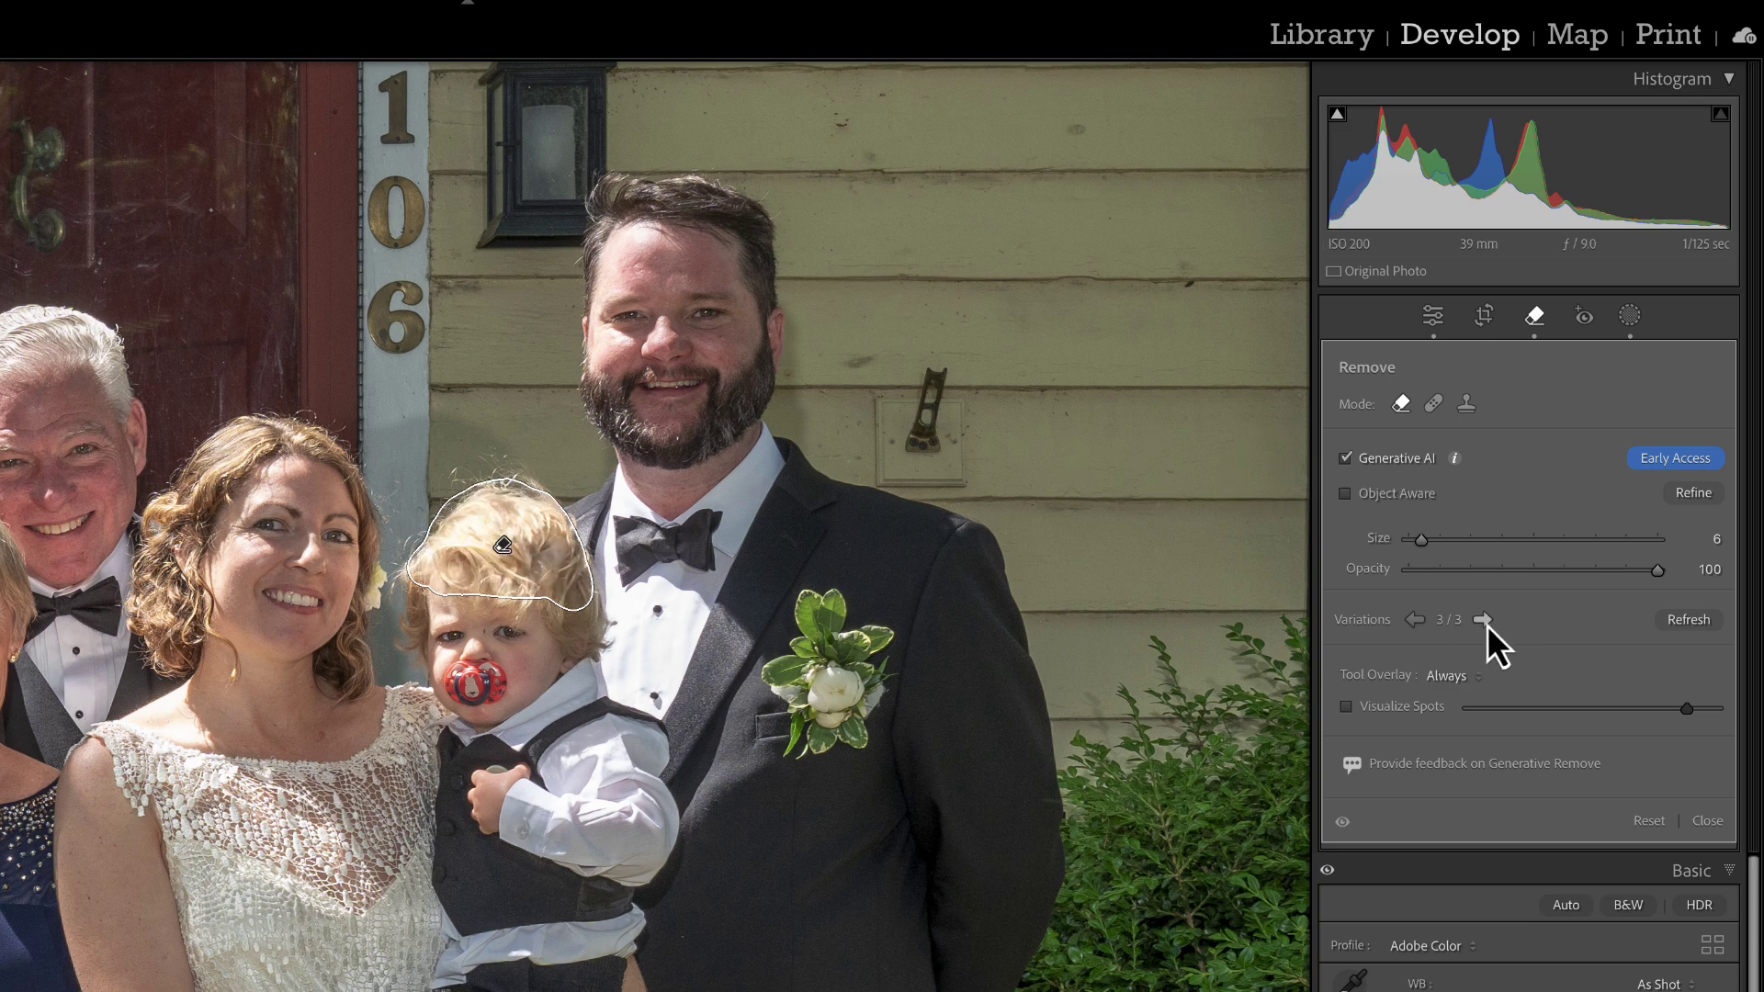
pyautogui.click(1484, 621)
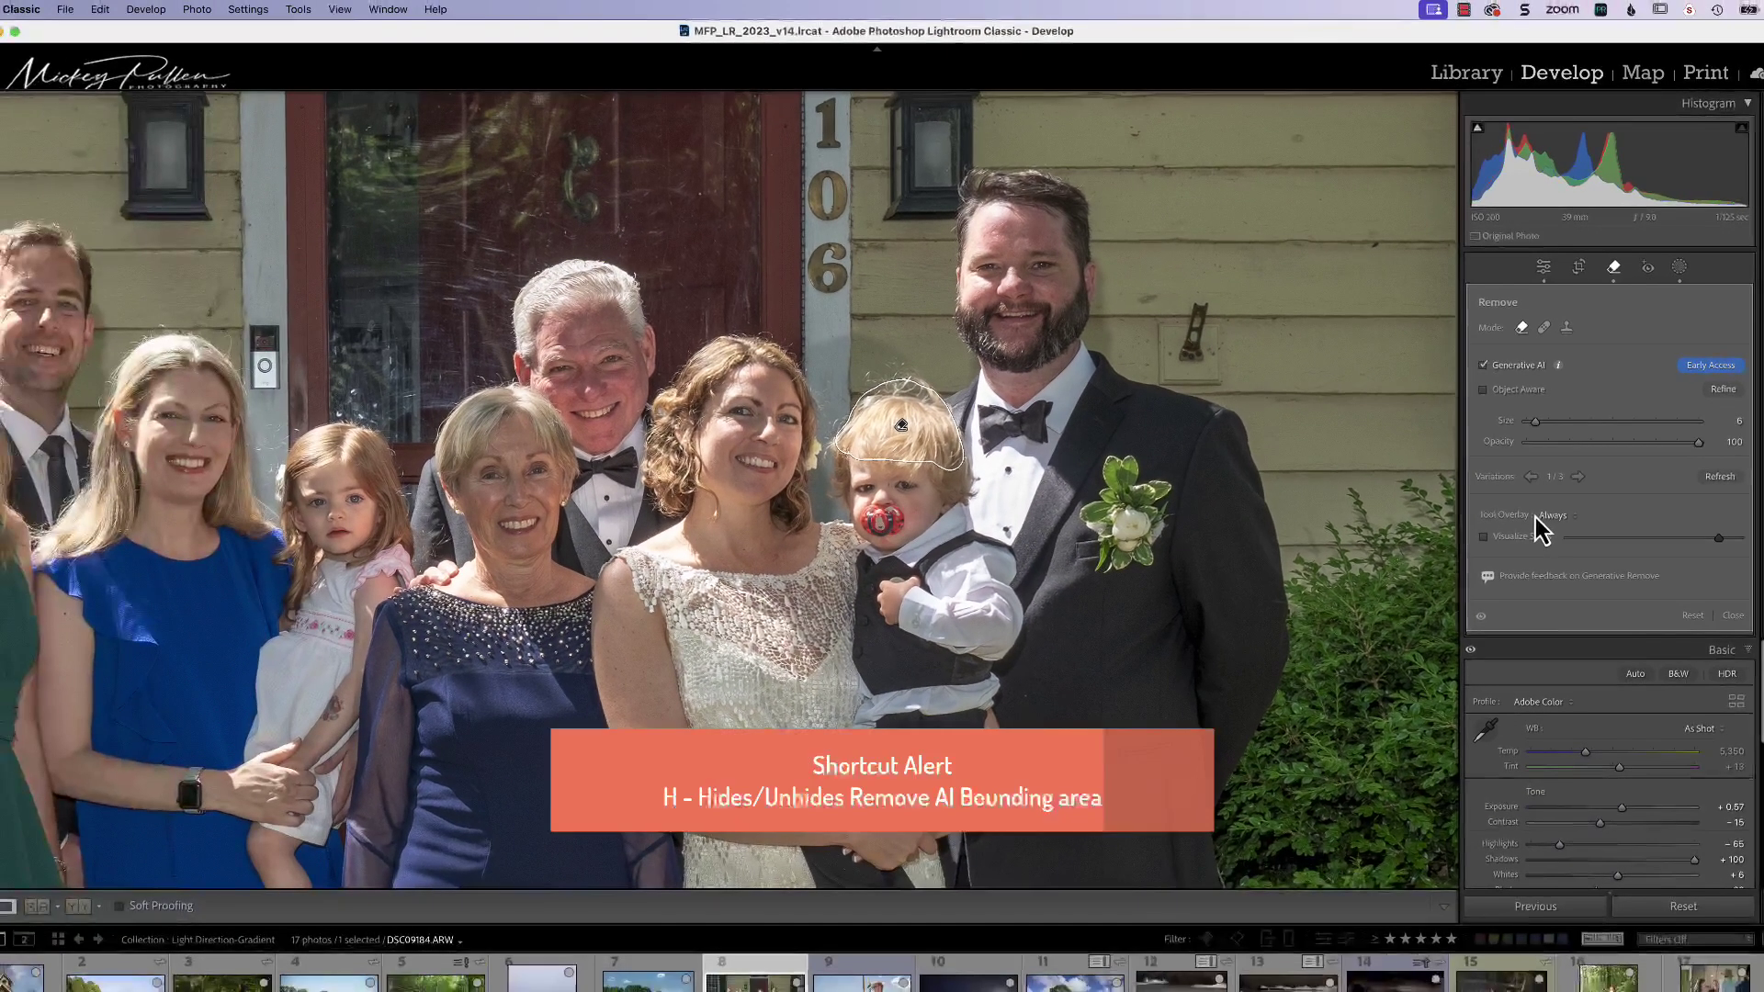
pyautogui.press('h')
pyautogui.press('h')
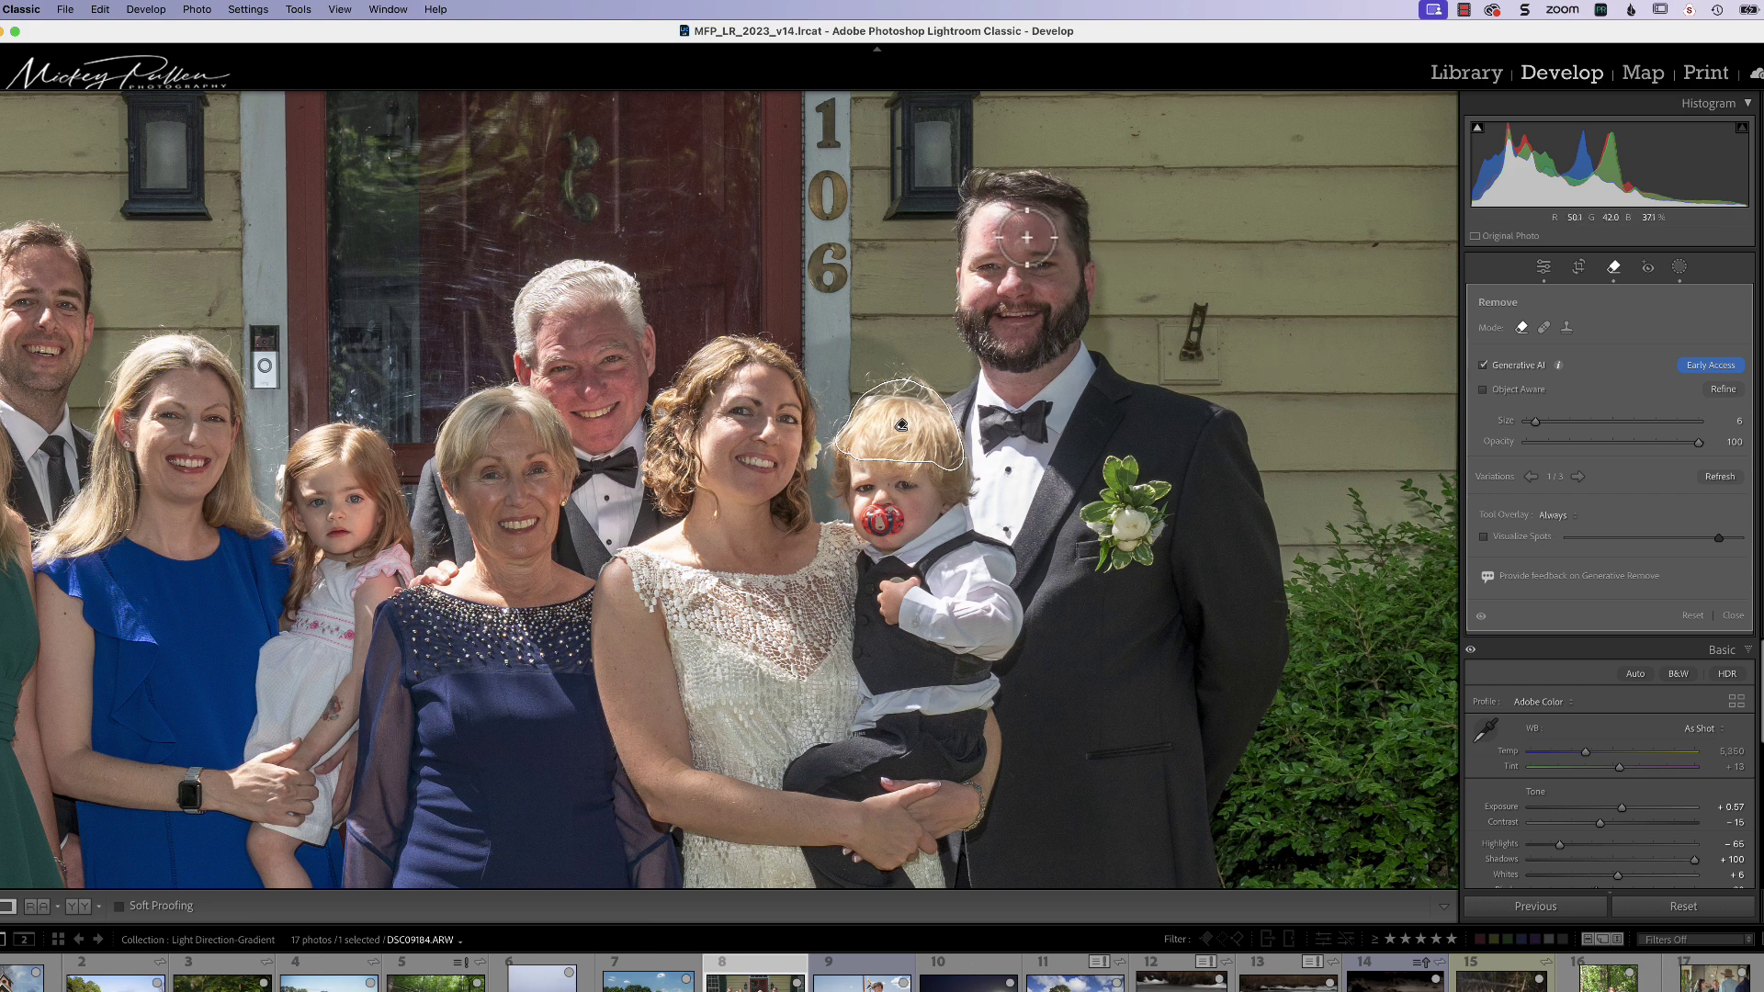
# - Paint a removal mask over the sunlit forehead of the bearded man with a size 12 brush
pyautogui.press('super+equal')
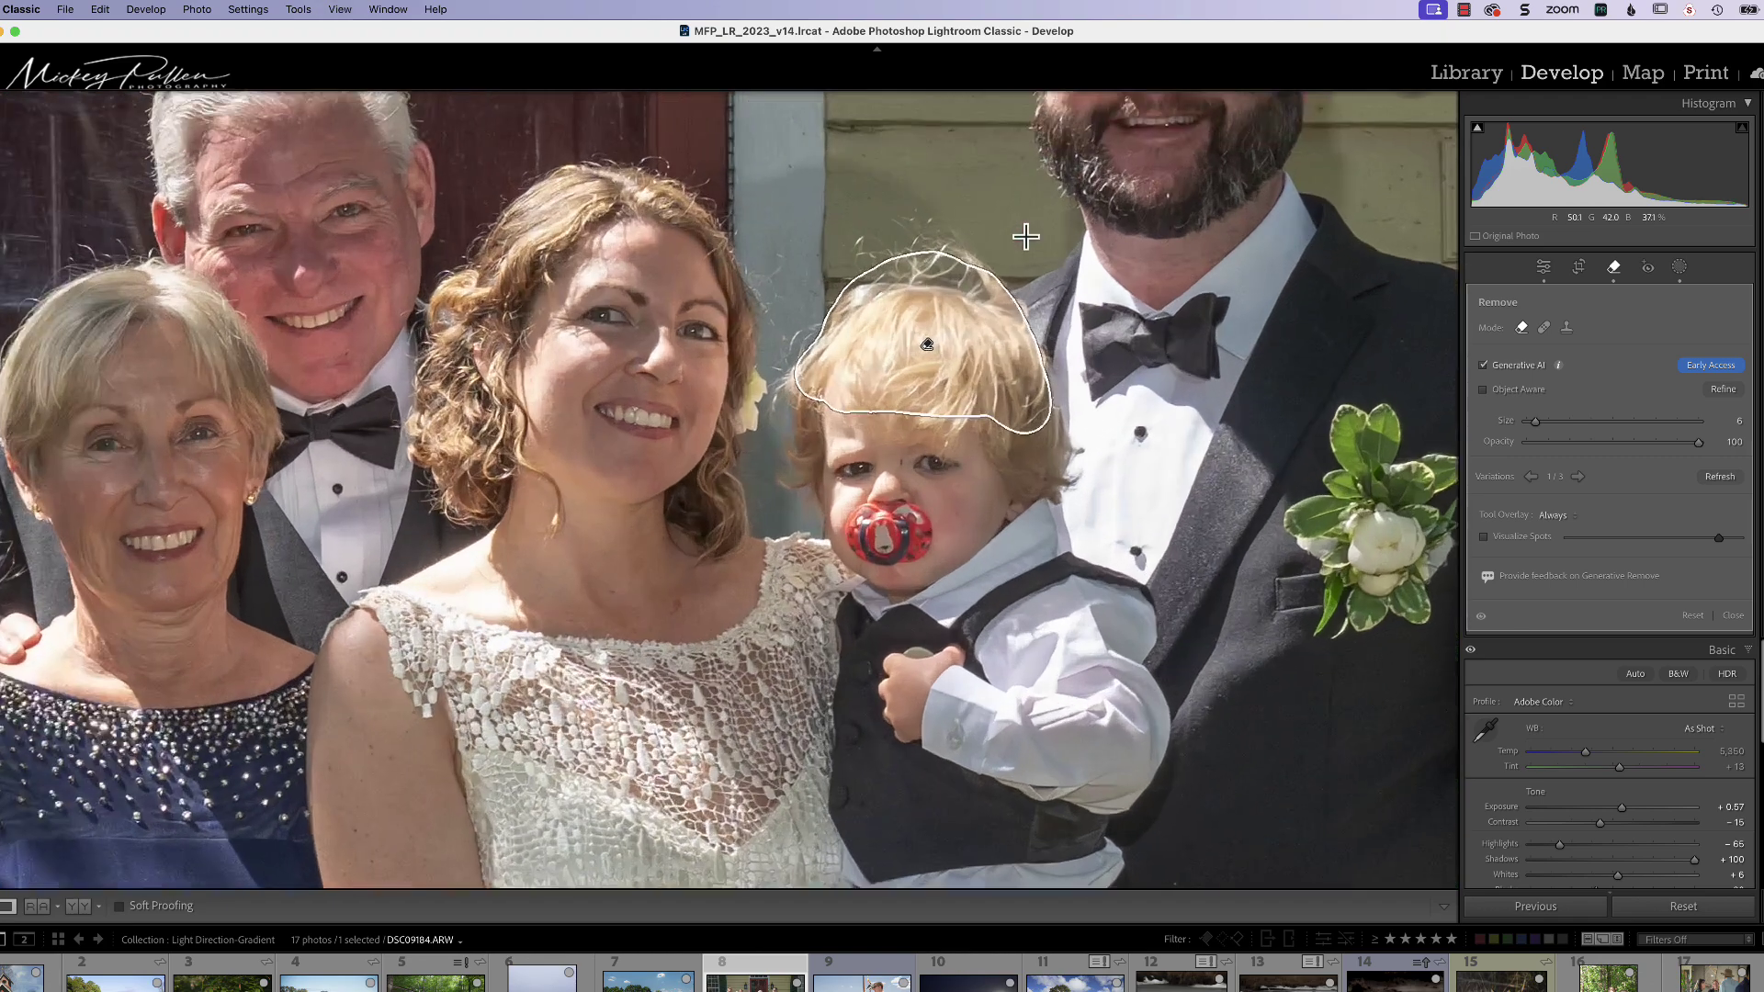
pyautogui.scroll(10, 1084, 319)
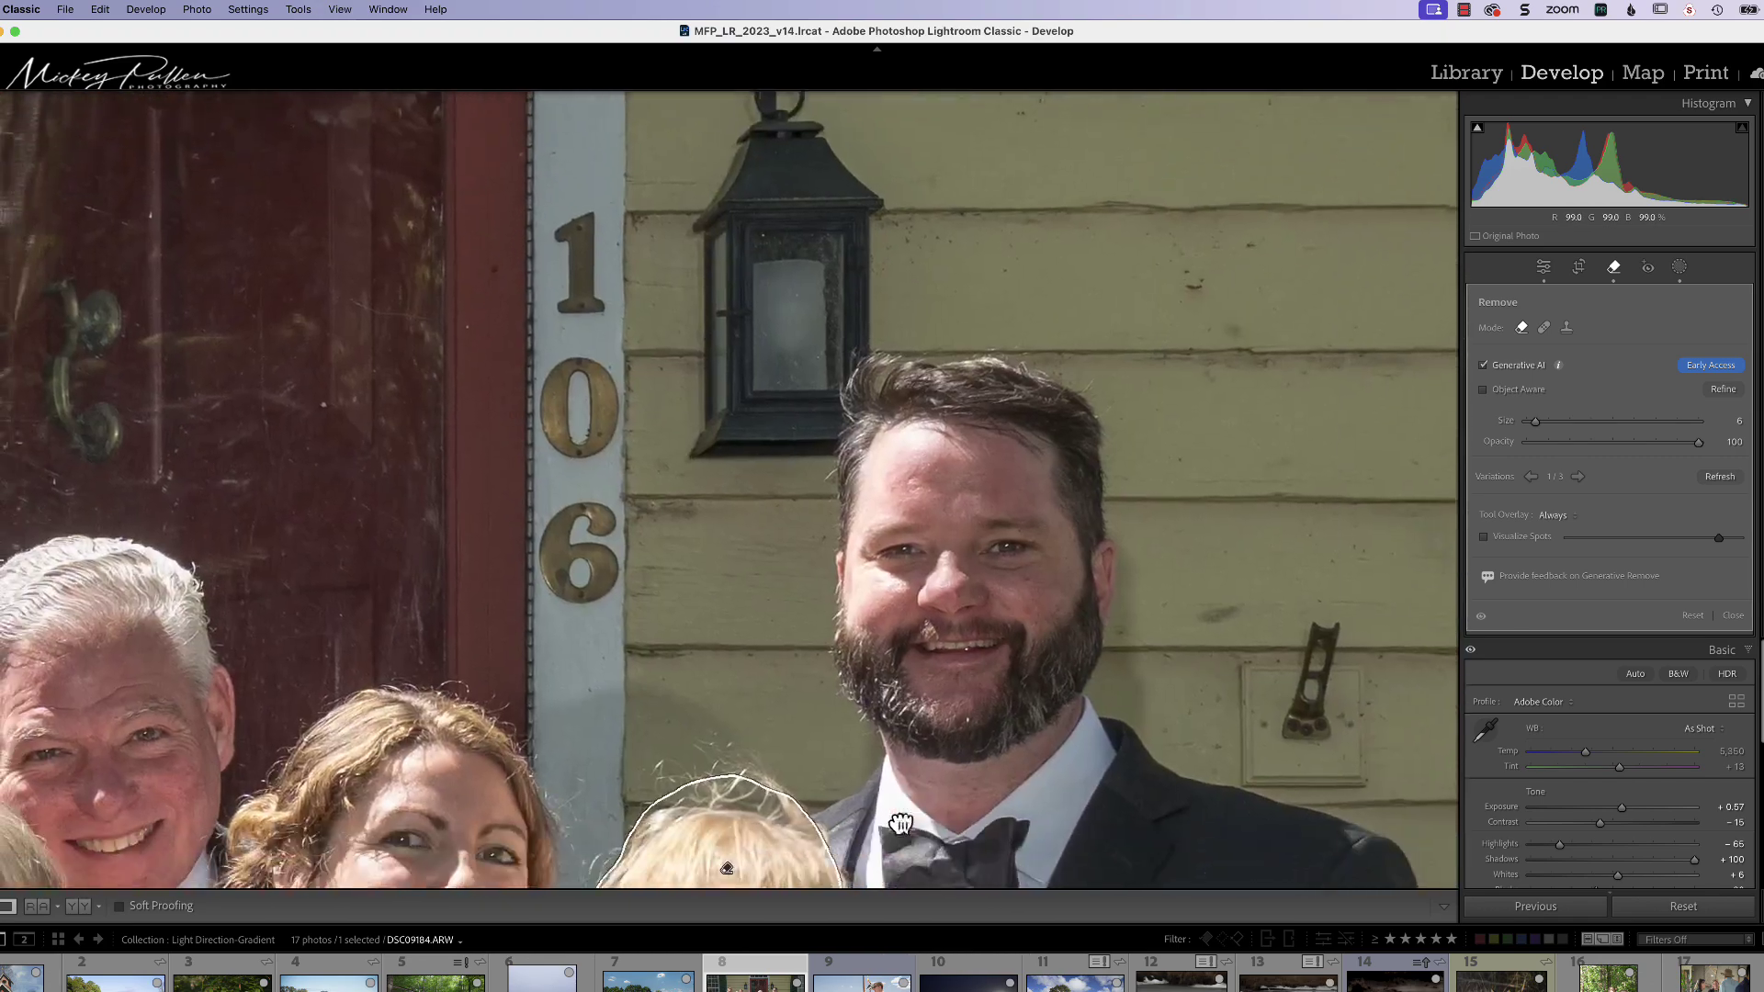
pyautogui.press(']')
pyautogui.press(']')
pyautogui.press(']')
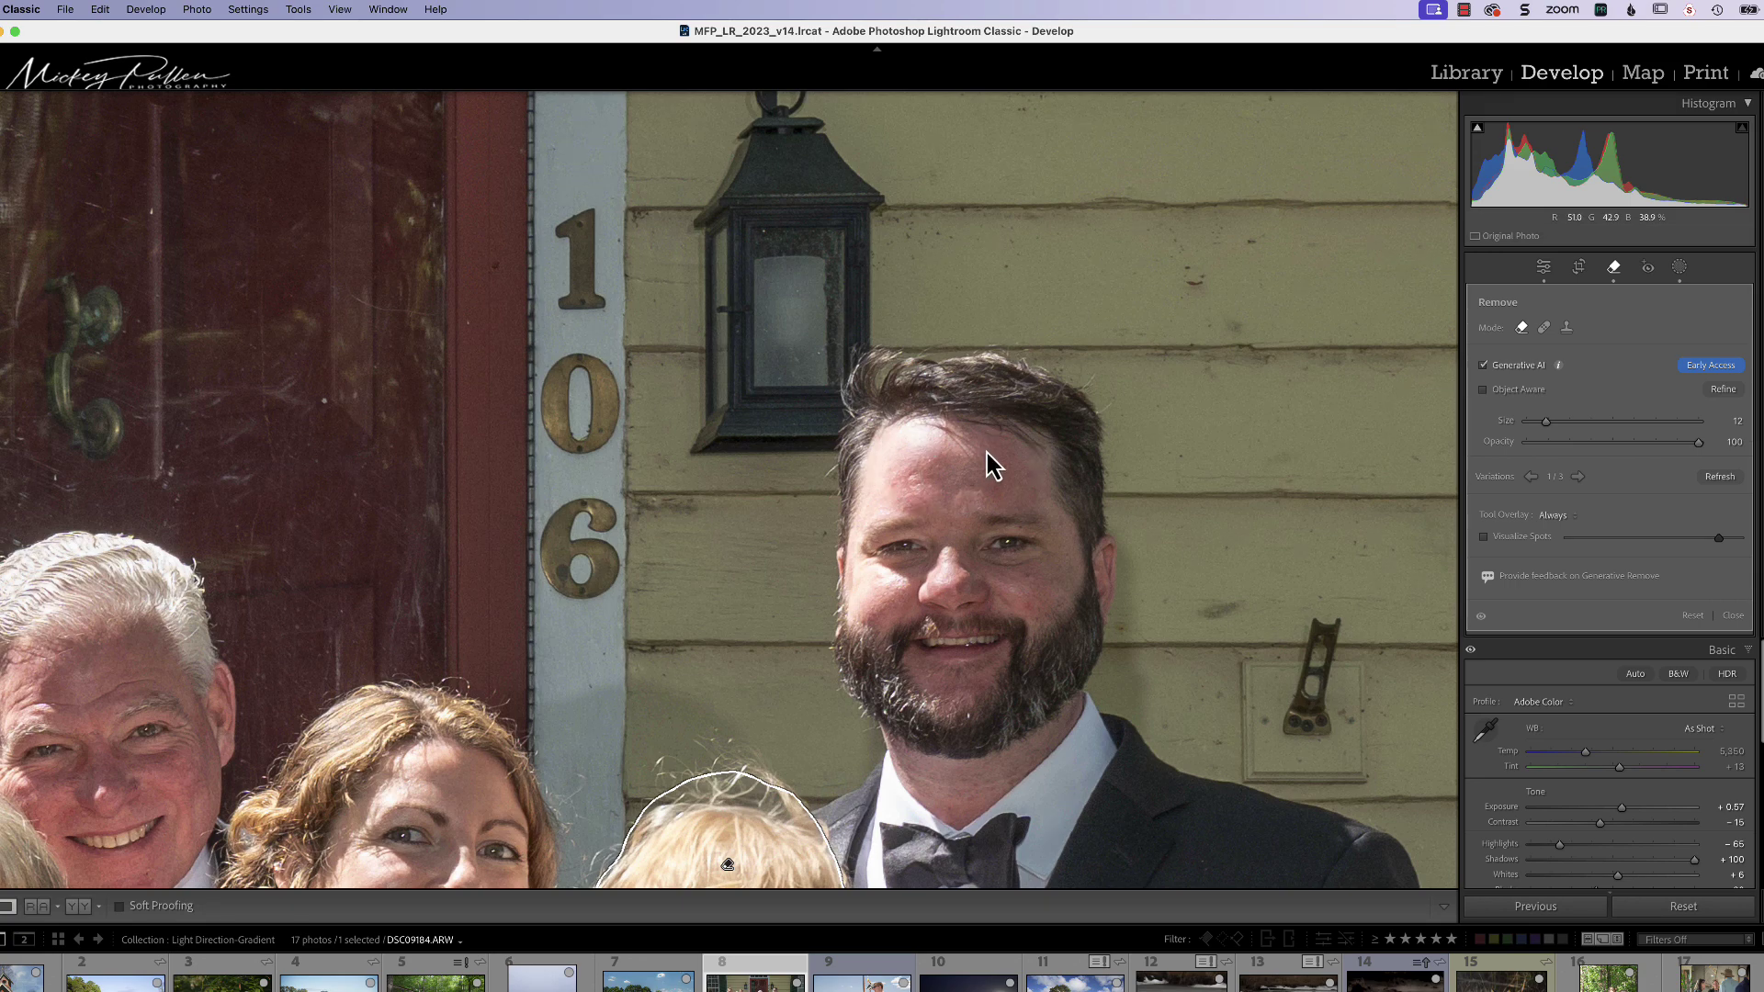
pyautogui.moveTo(988, 464); pyautogui.dragTo(958, 445)
pyautogui.moveTo(933, 441)
pyautogui.mouseDown()
pyautogui.moveTo(909, 439)
pyautogui.moveTo(885, 491)
pyautogui.moveTo(993, 480)
pyautogui.mouseUp()
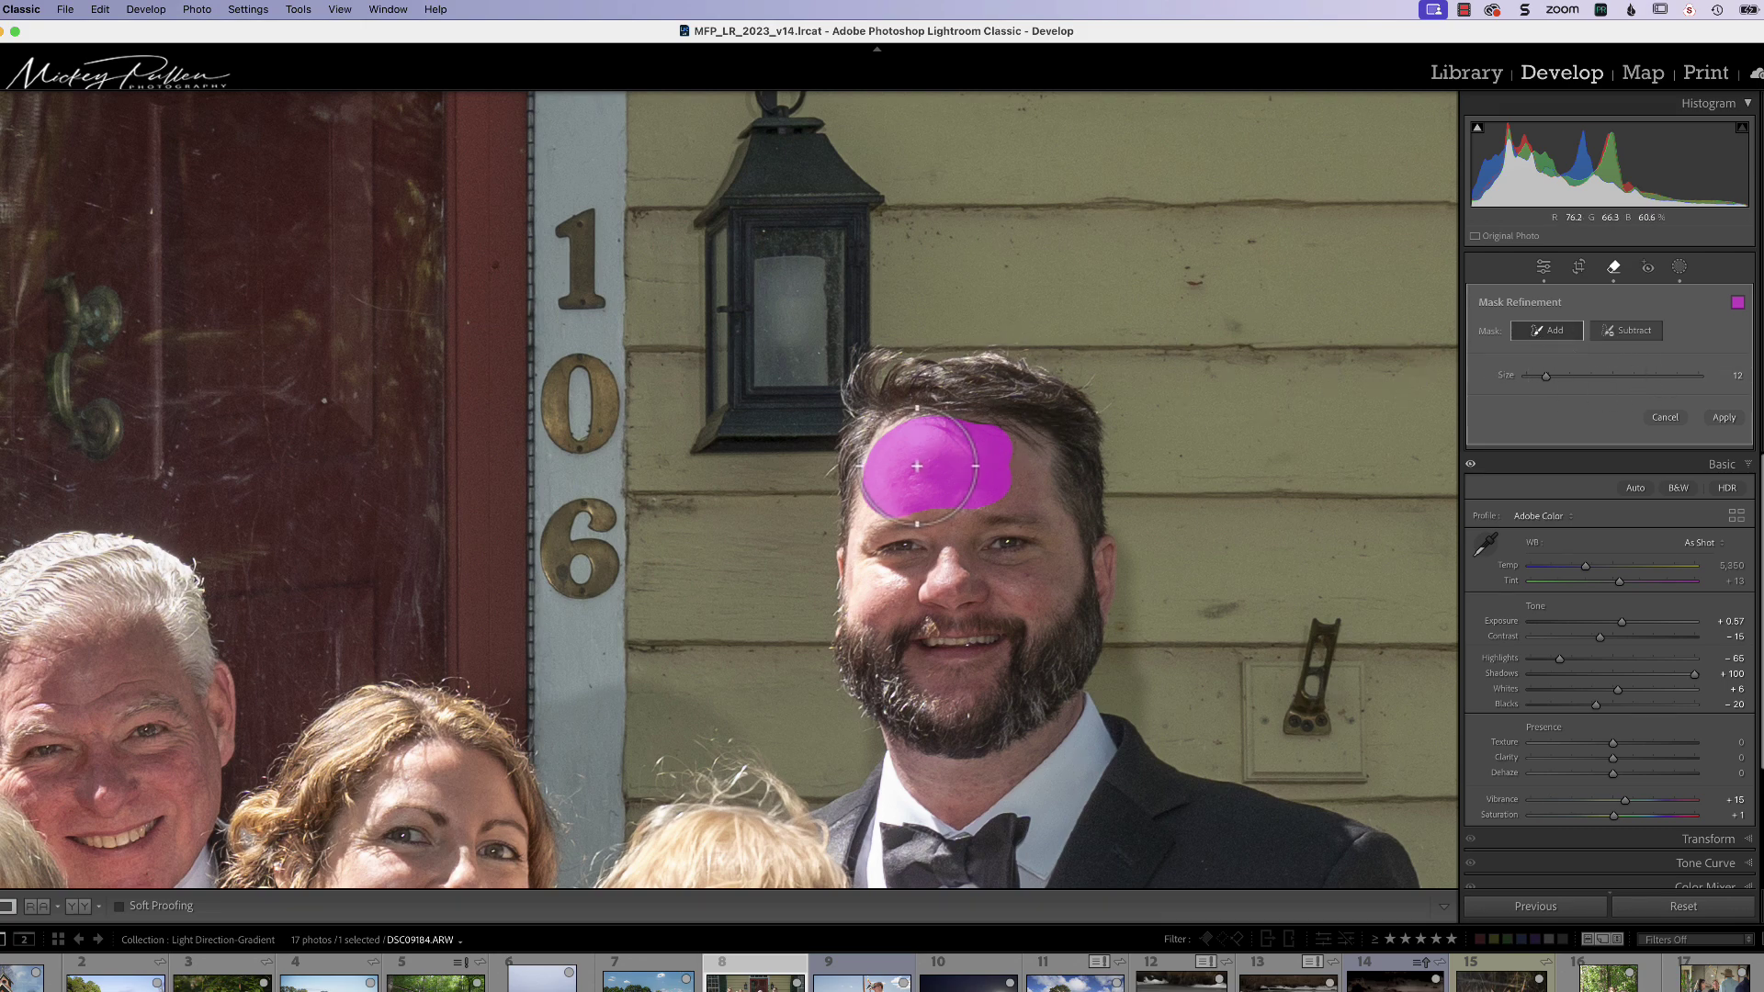
# - Fill in the edges of the forehead mask with a size 3 brush and apply the generative removal
pyautogui.scroll(-5, 888, 474)
pyautogui.press(']')
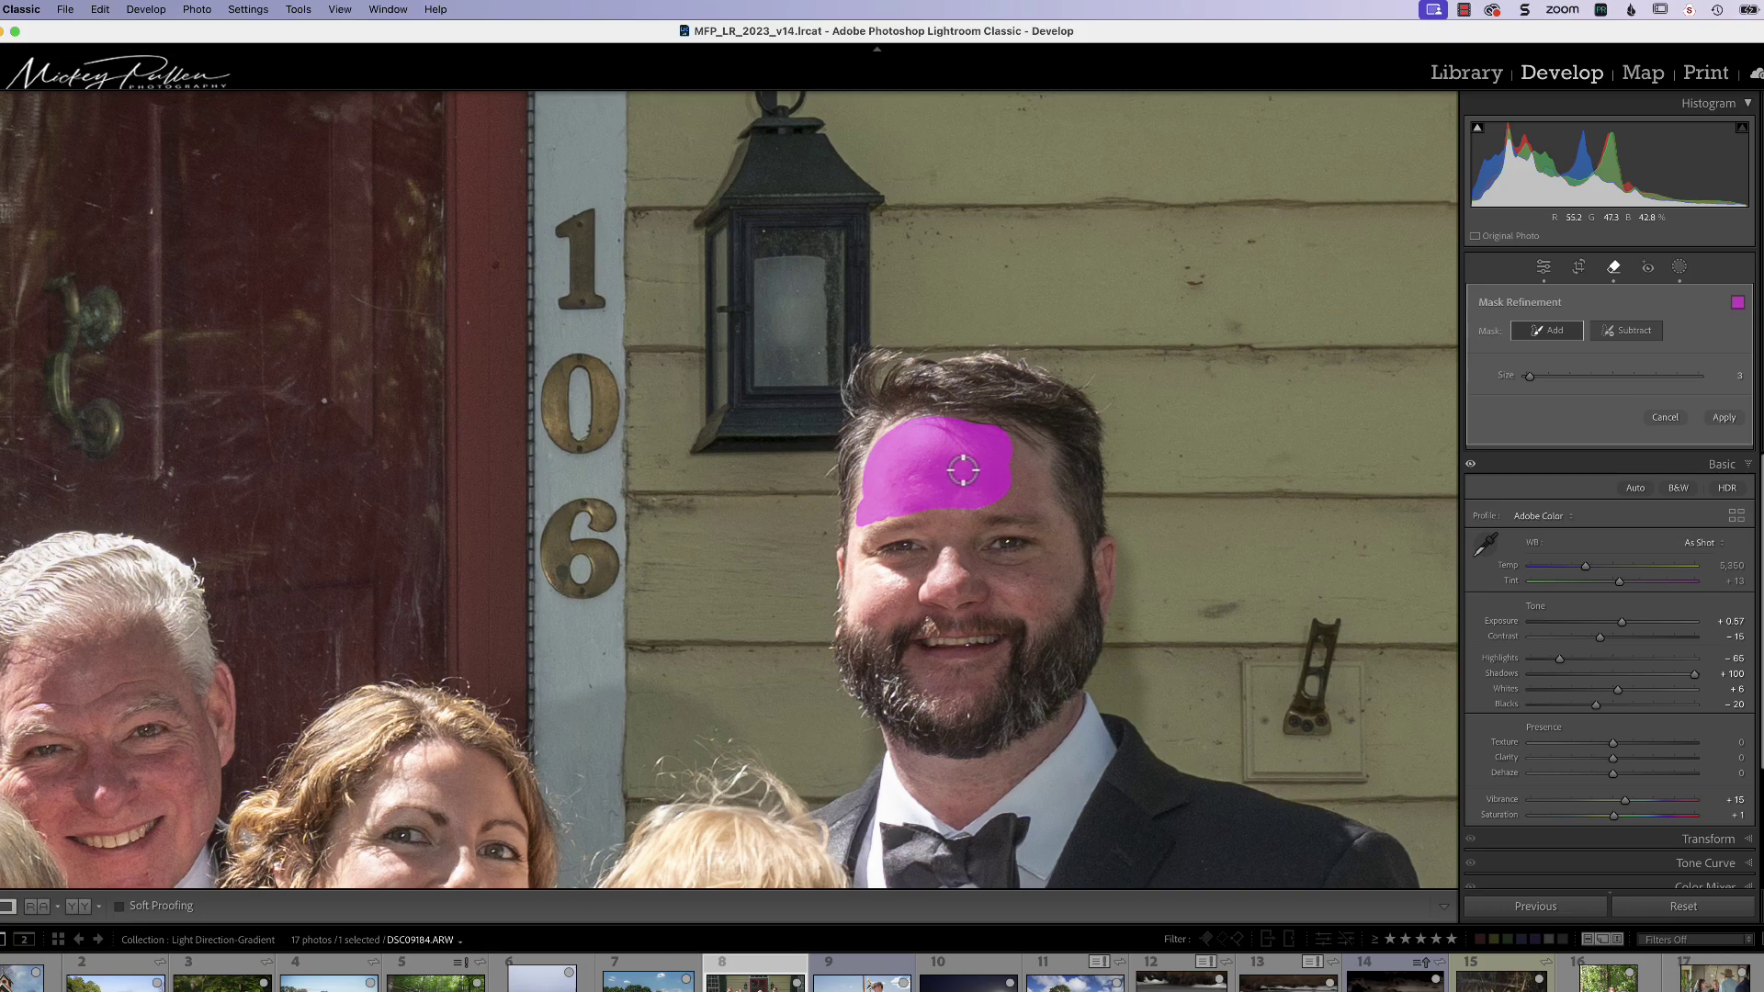
pyautogui.click(1719, 418)
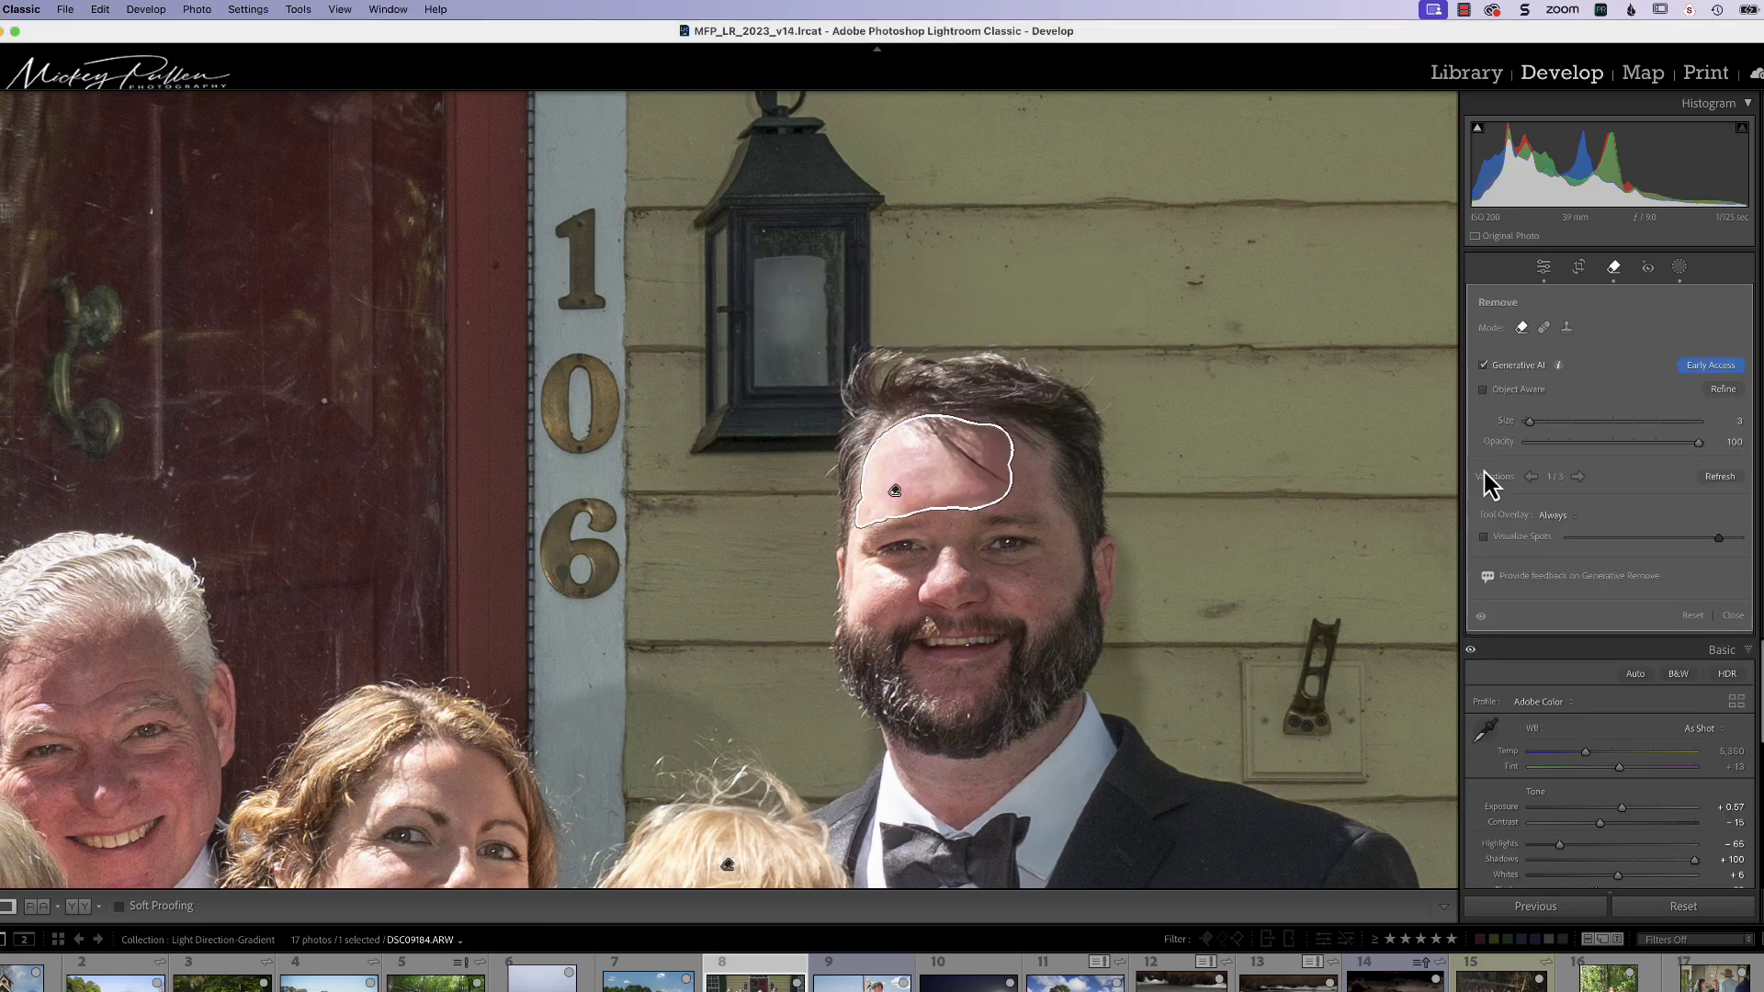
# - Compare the forehead variations with the tool overlay set to Never, and settle on variation 2 of 3
pyautogui.click(1577, 477)
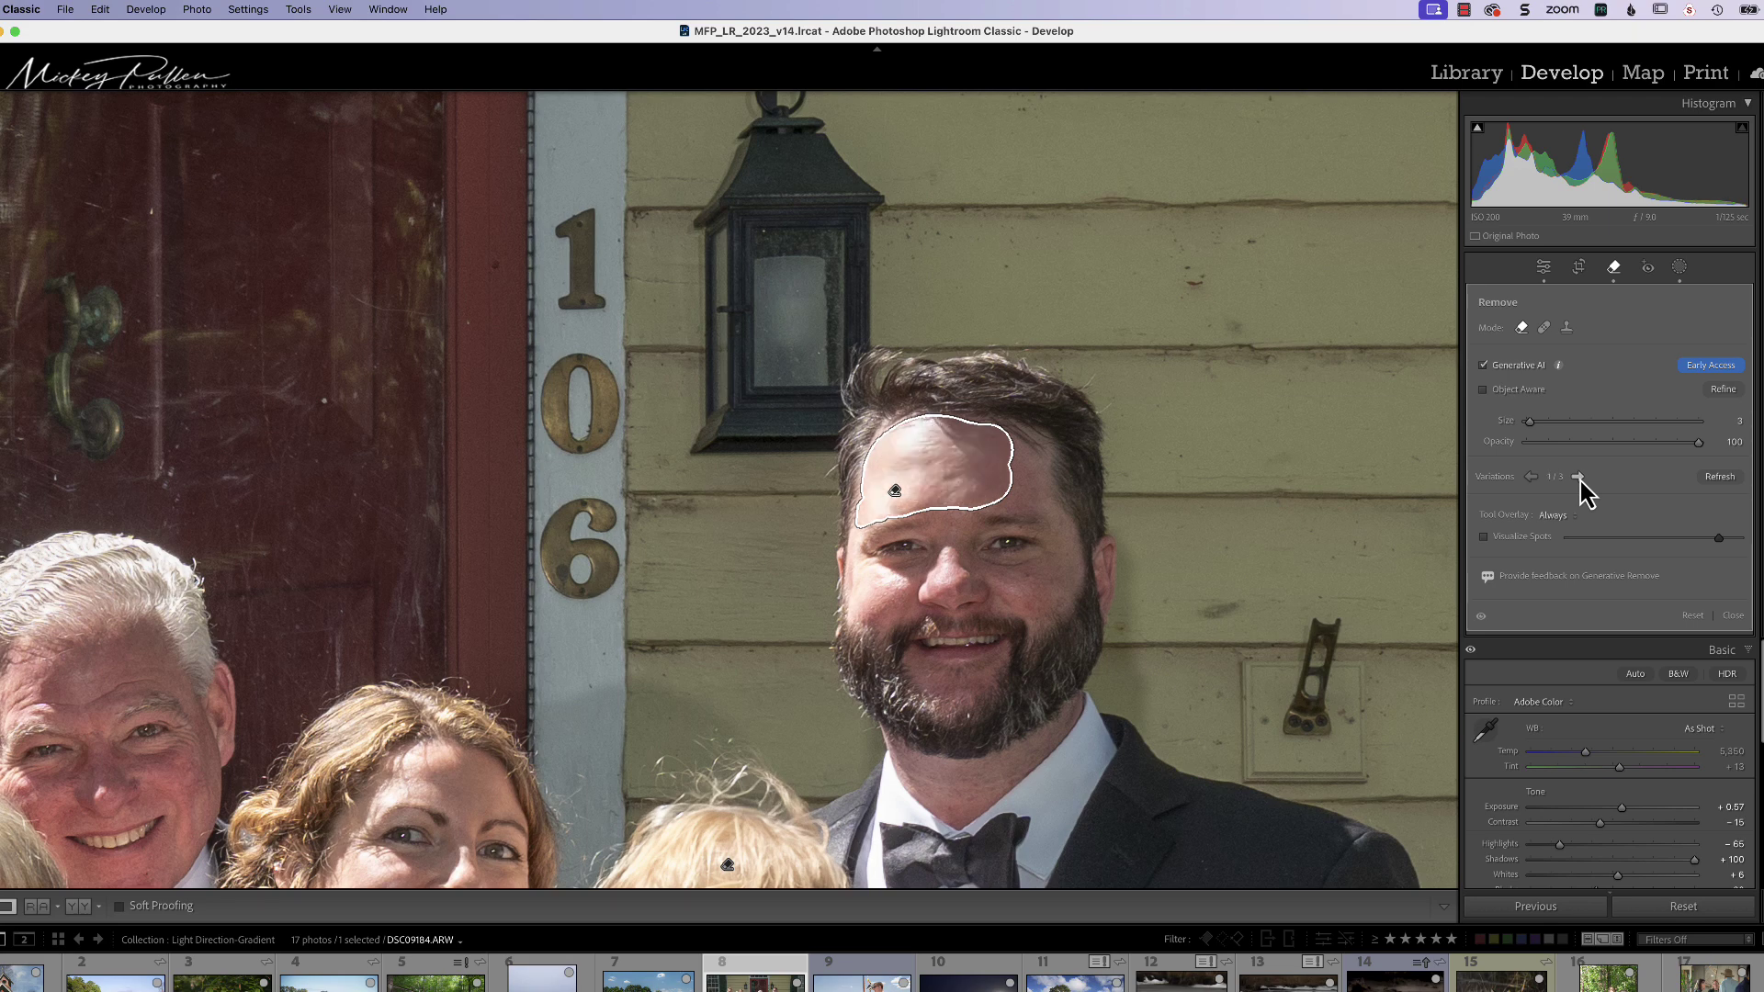
pyautogui.click(1578, 476)
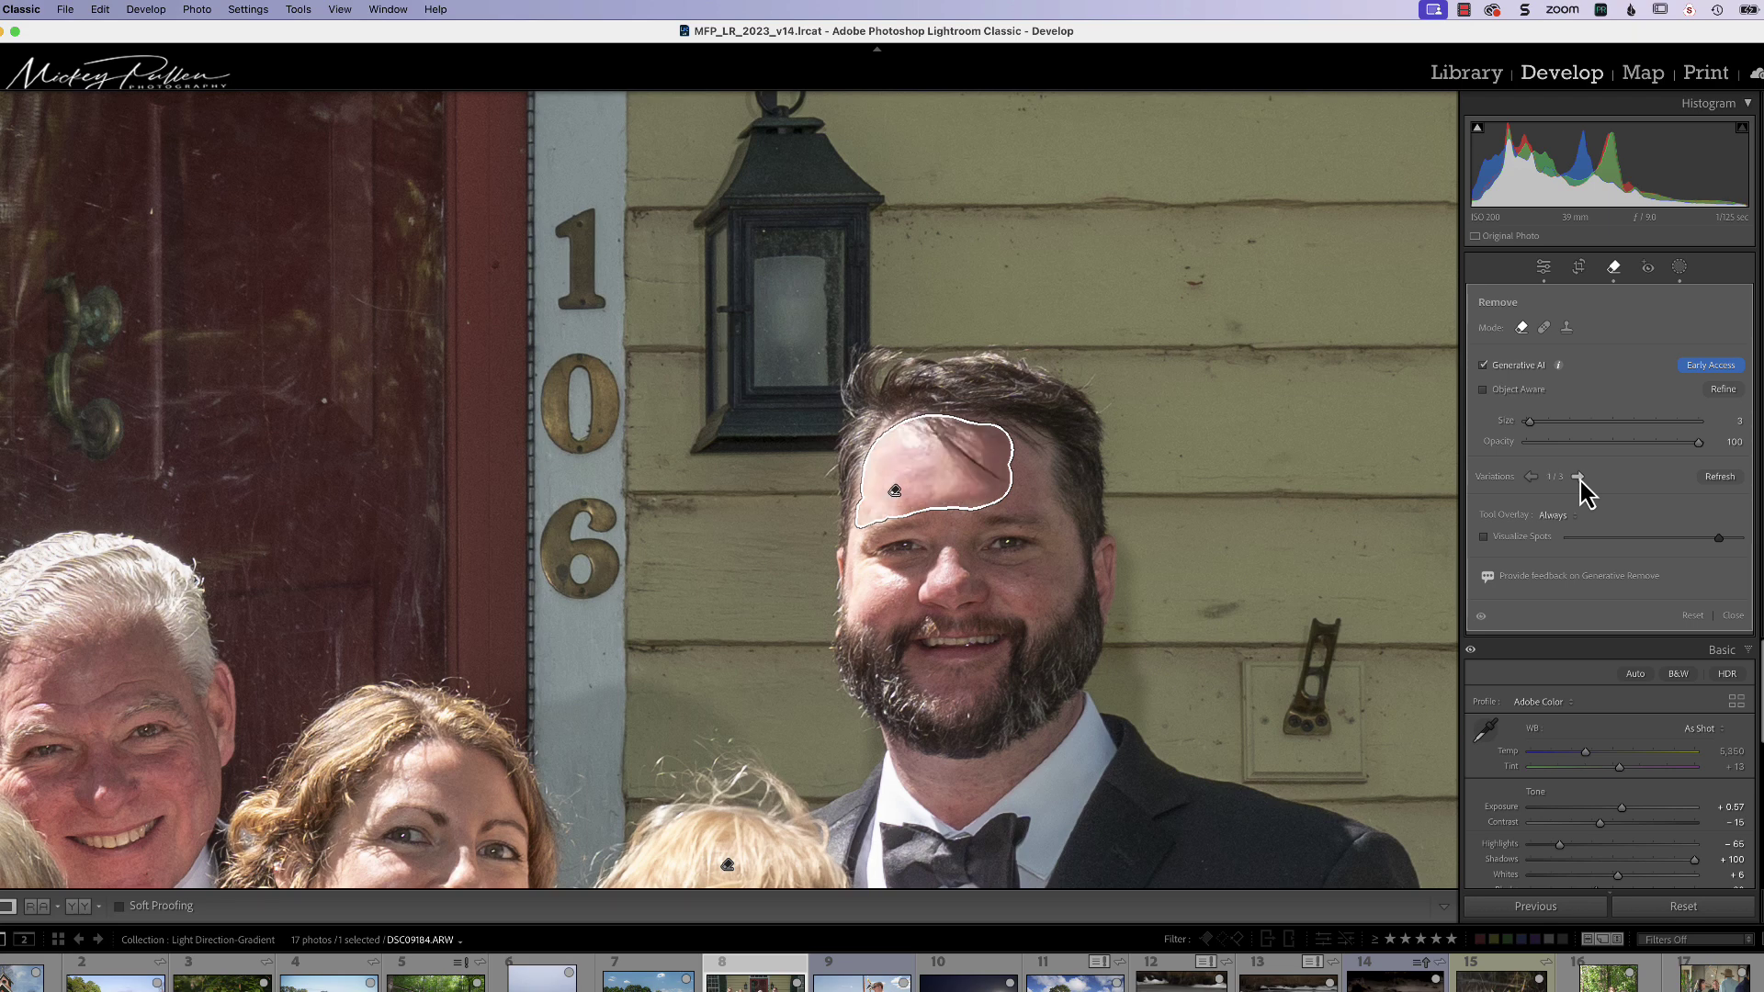
pyautogui.press('z')
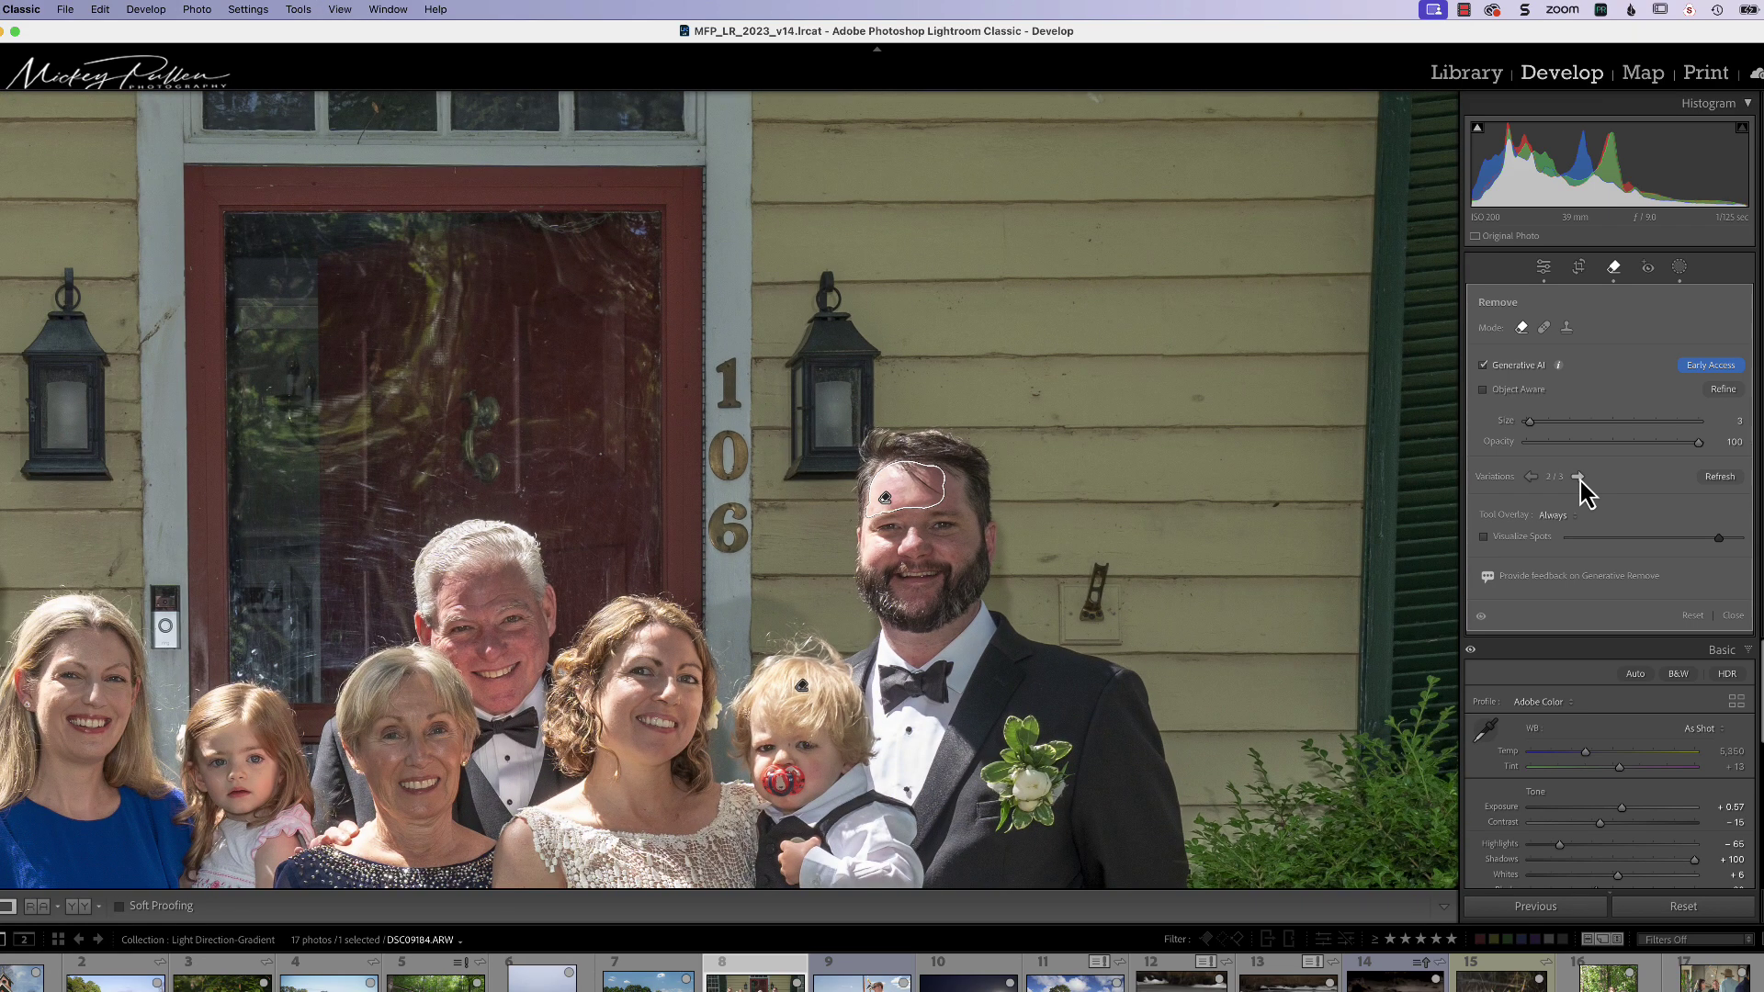
pyautogui.click(1578, 477)
pyautogui.press('h')
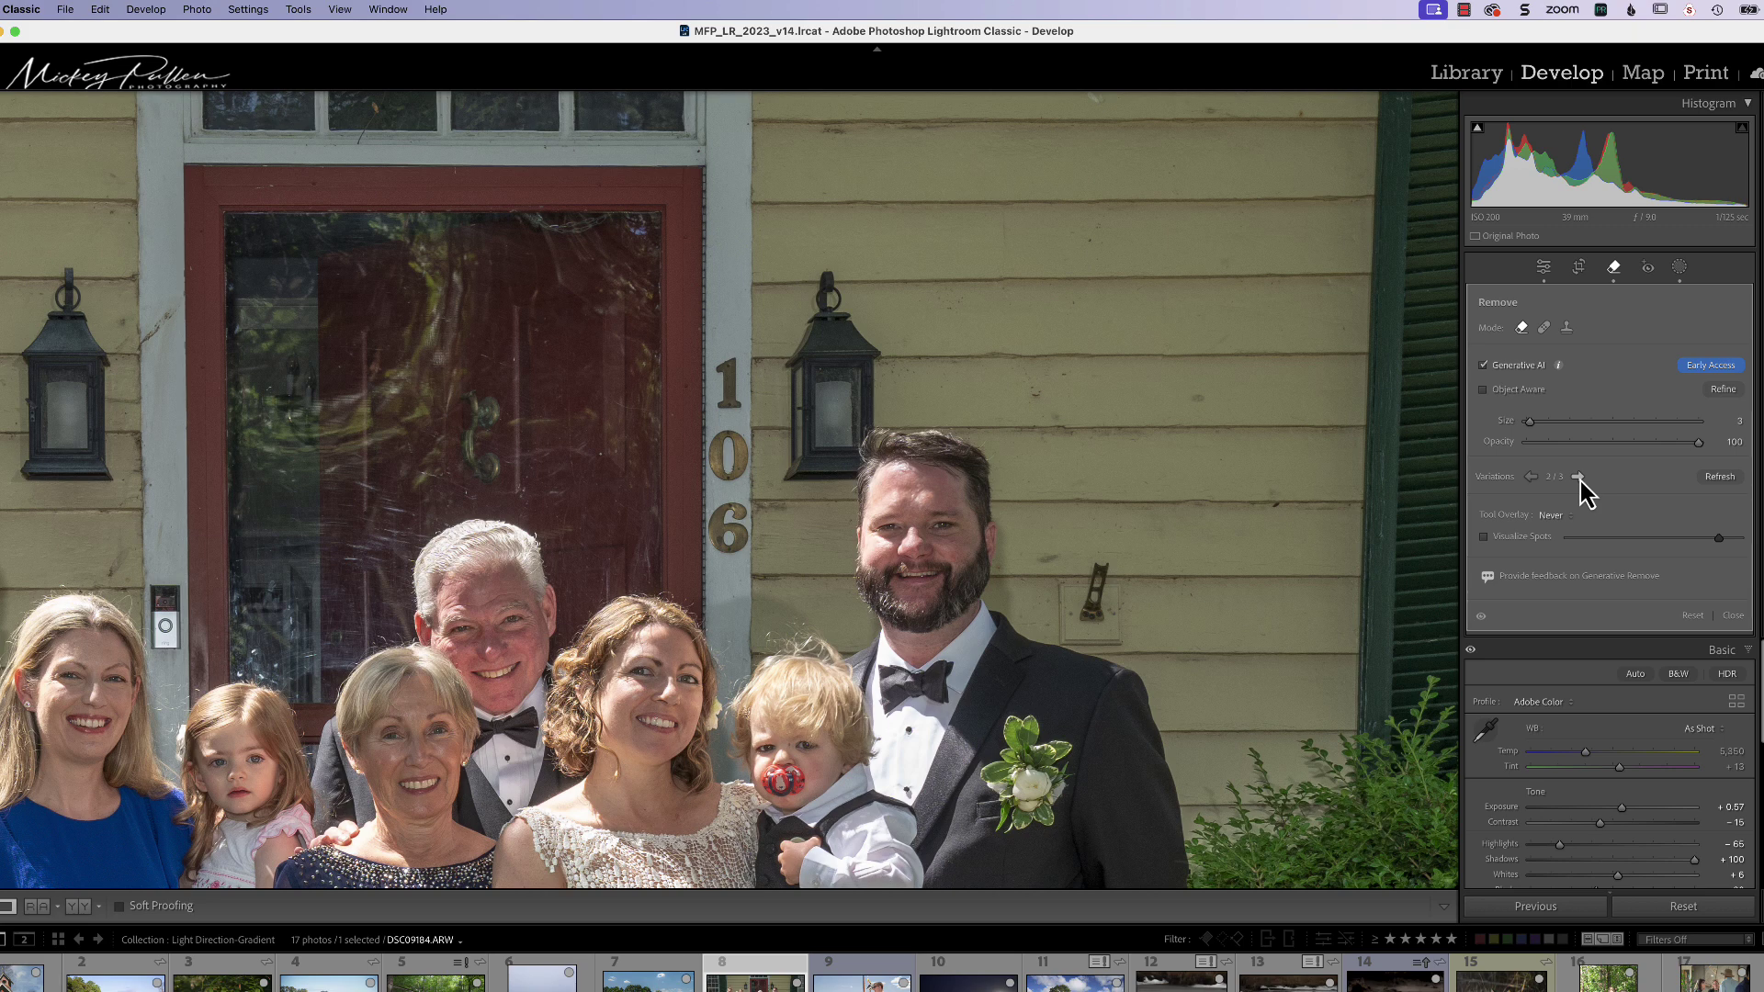
pyautogui.click(1578, 477)
pyautogui.click(1578, 477)
pyautogui.click(1531, 477)
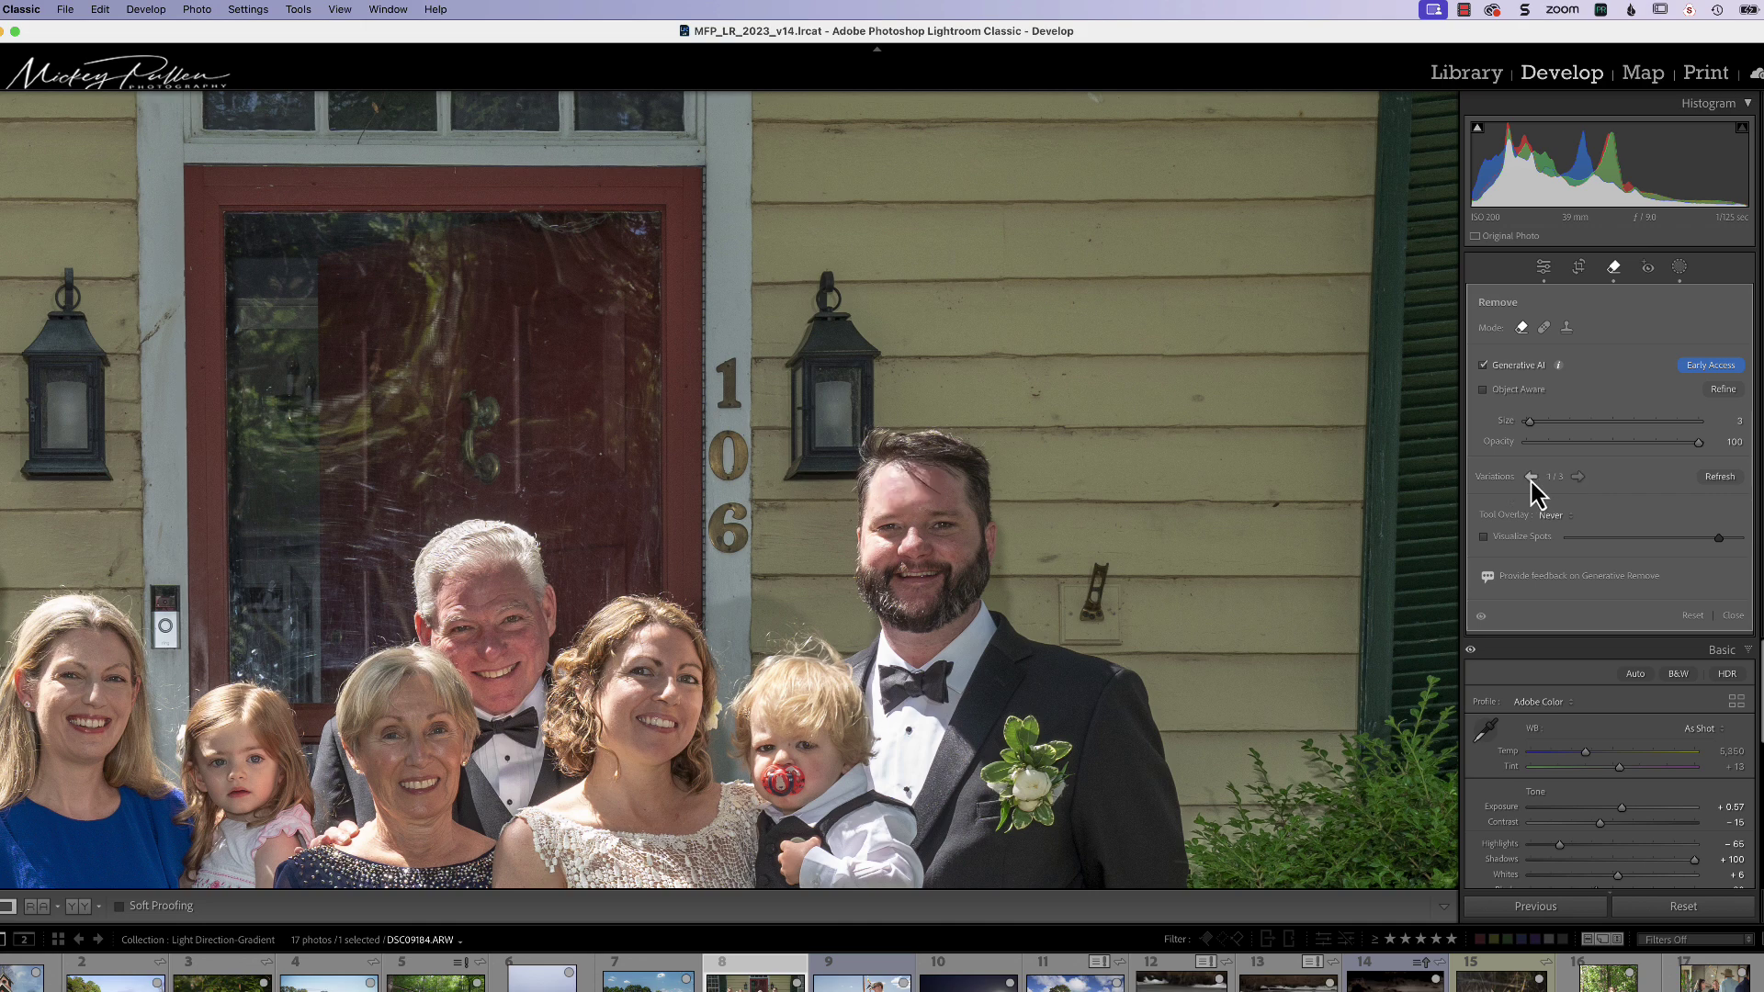
pyautogui.click(1578, 477)
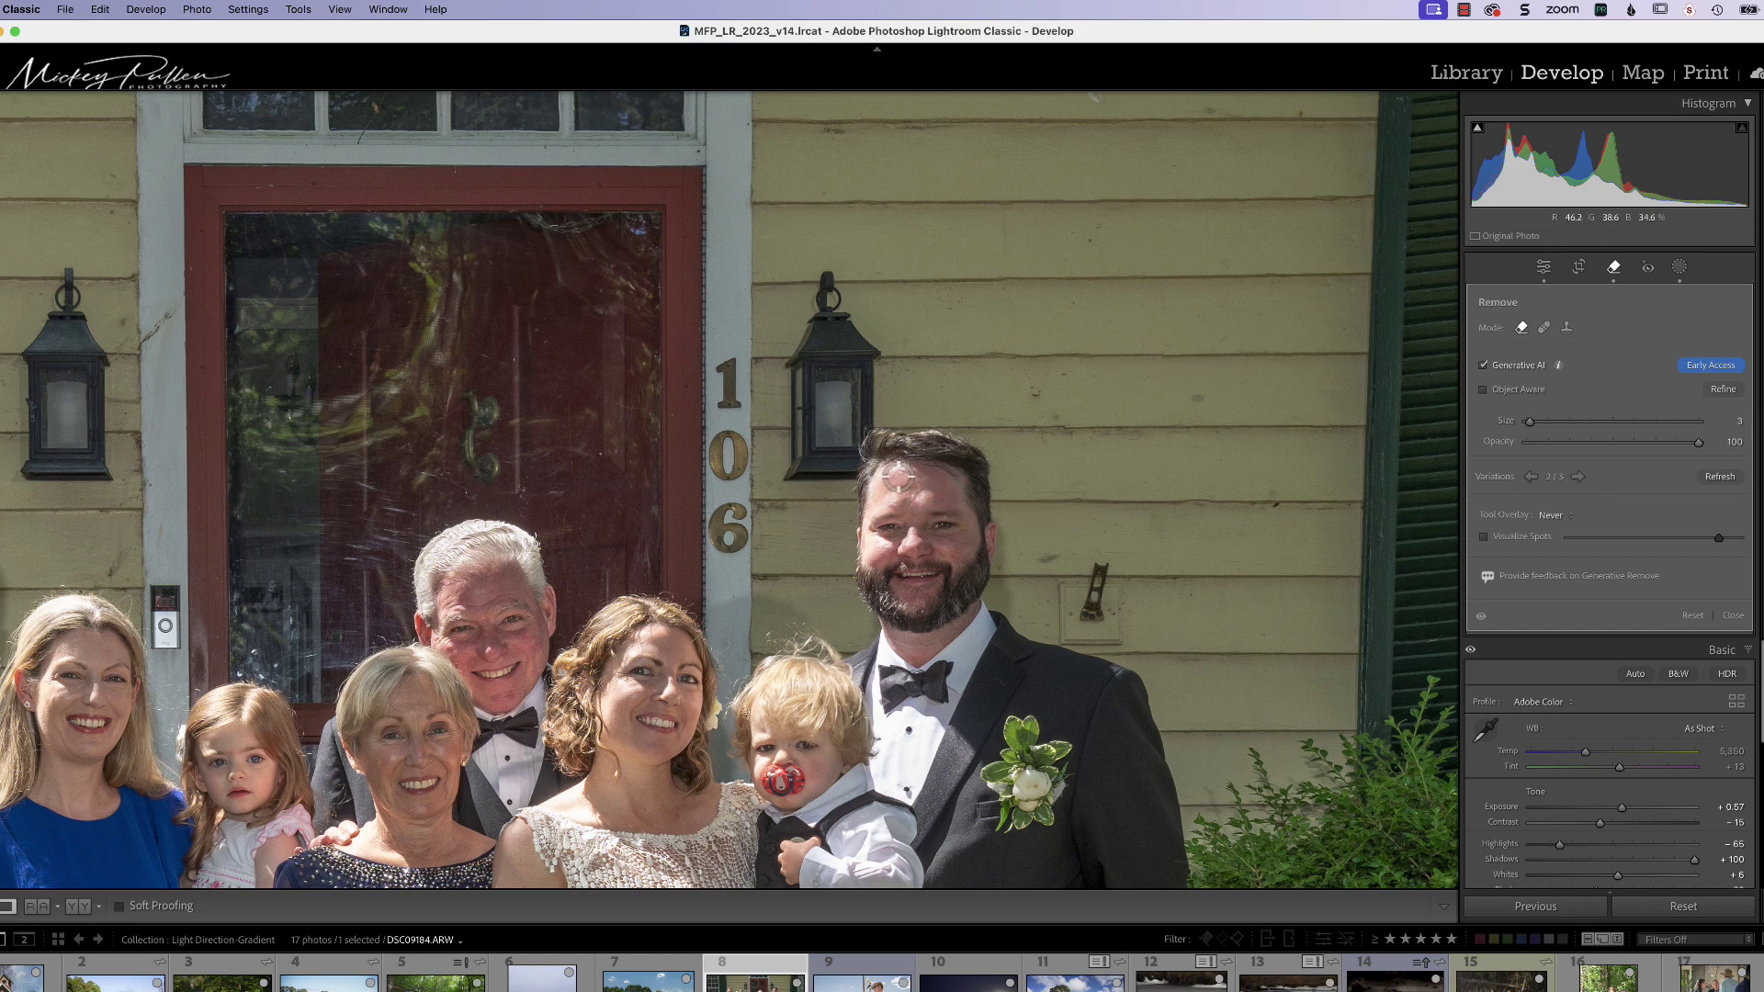
# - Compare the portrait before and after by switching the Remove edits off and on
pyautogui.click(1480, 616)
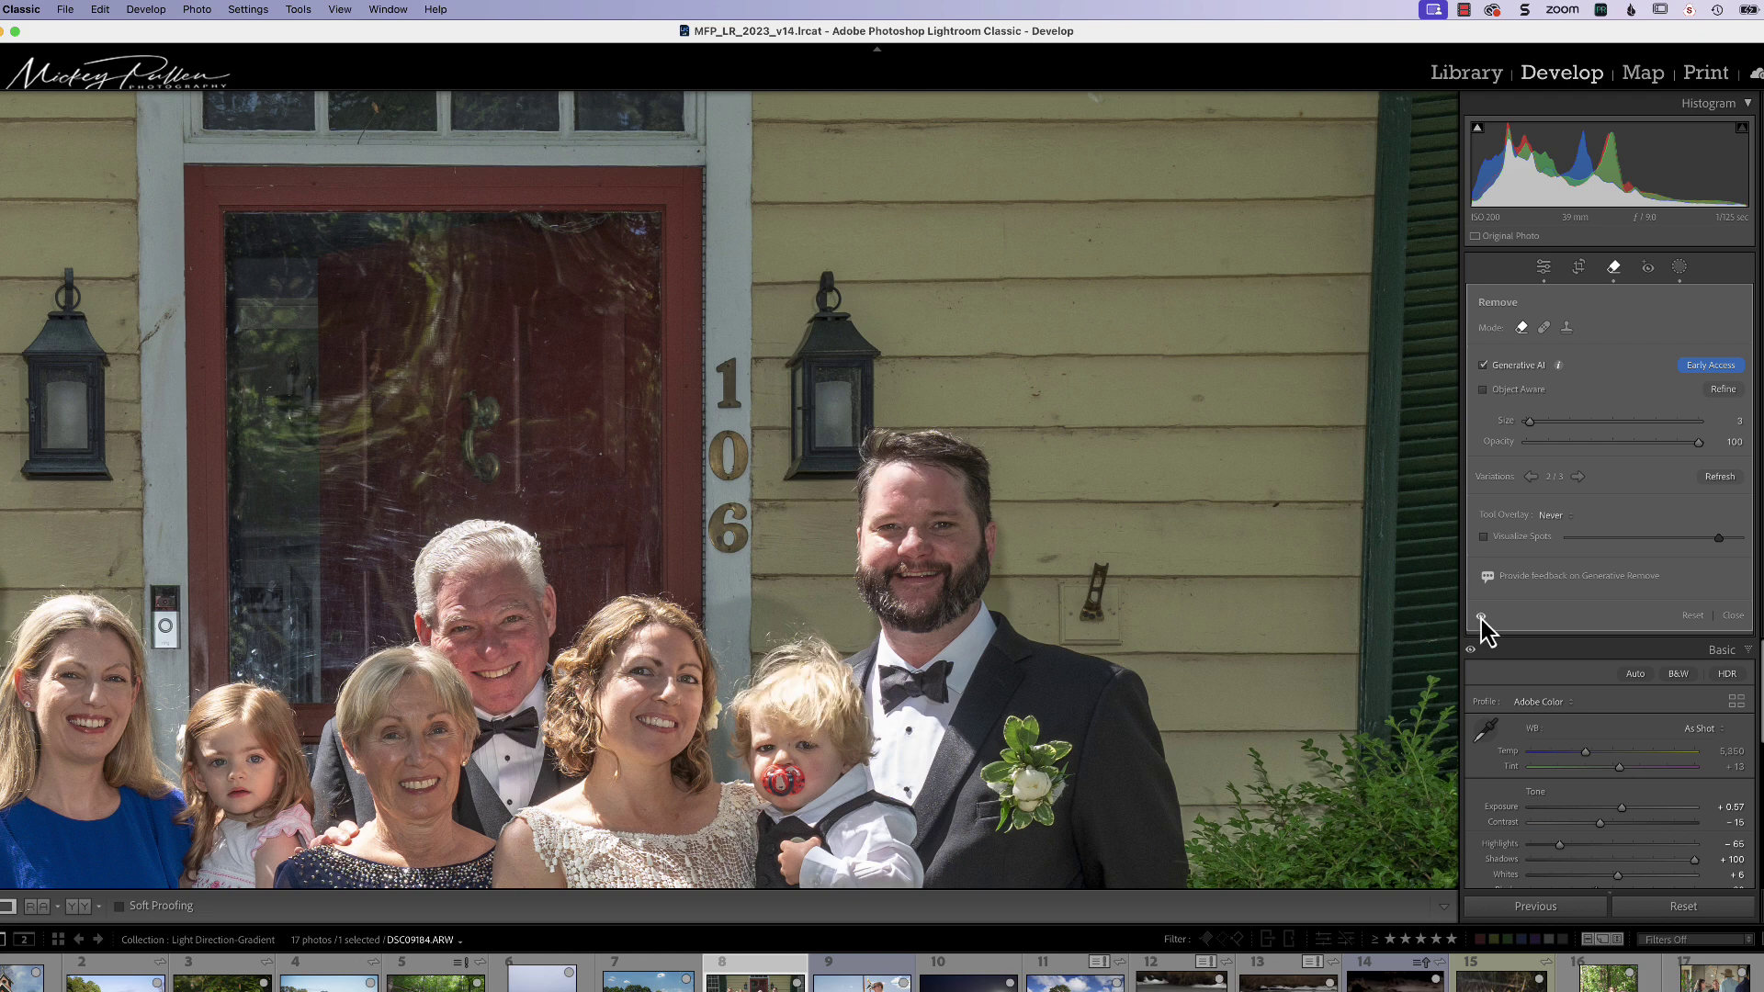
pyautogui.click(1480, 616)
pyautogui.click(1480, 616)
pyautogui.click(1480, 616)
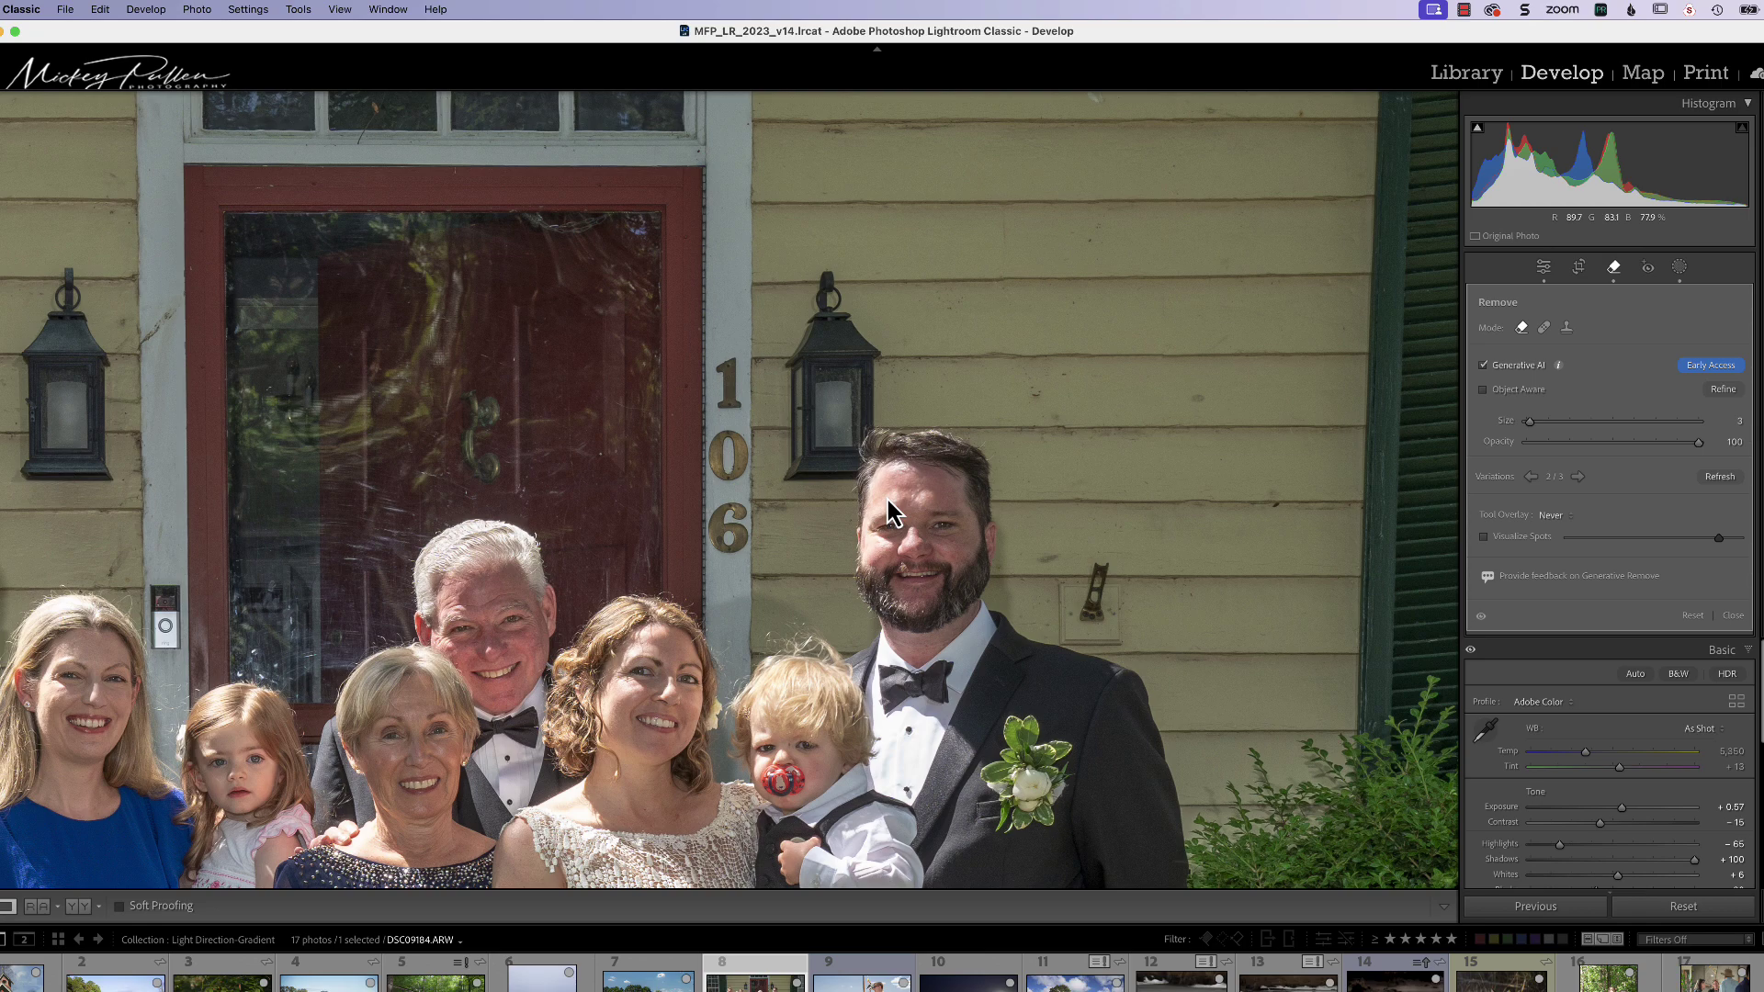
# - Paint over the bride's sunlit forehead with a size 8 brush and her temple and cheek with size 5, and apply the removal
pyautogui.moveTo(676, 680); pyautogui.dragTo(913, 413)
pyautogui.scroll(5, 903, 409)
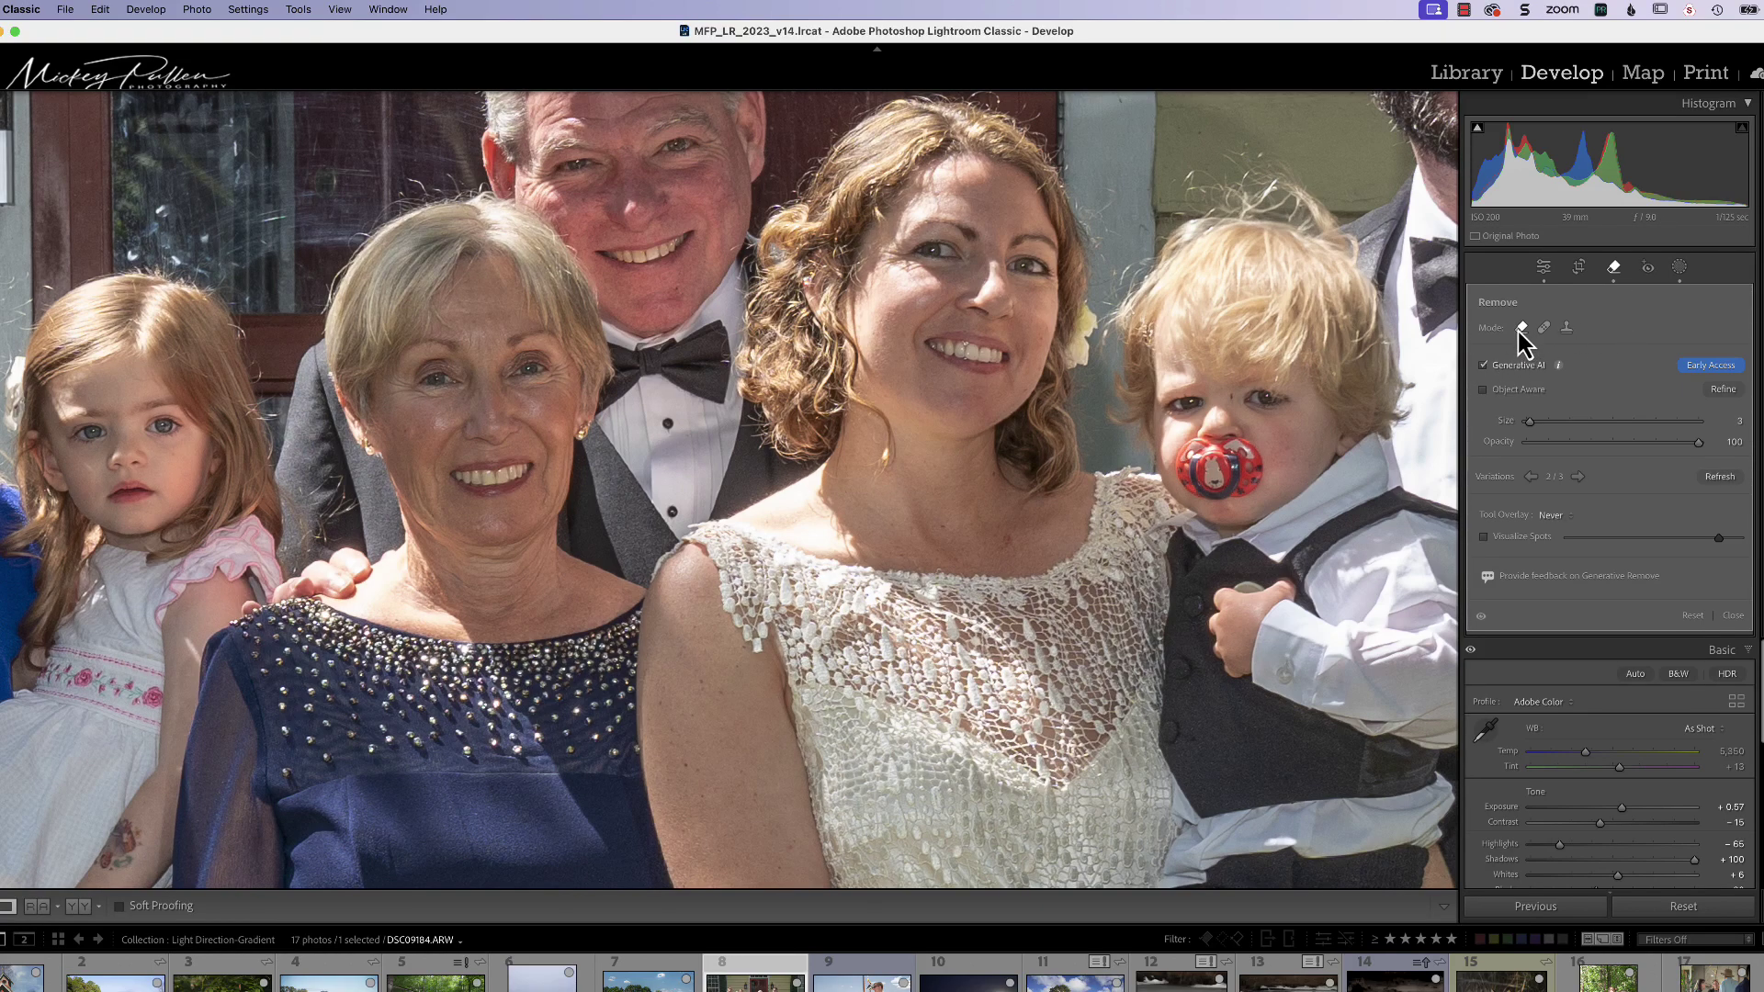
pyautogui.scroll(5, 952, 200)
pyautogui.moveTo(932, 188)
pyautogui.mouseDown()
pyautogui.moveTo(978, 165)
pyautogui.moveTo(896, 213)
pyautogui.moveTo(966, 186)
pyautogui.mouseUp()
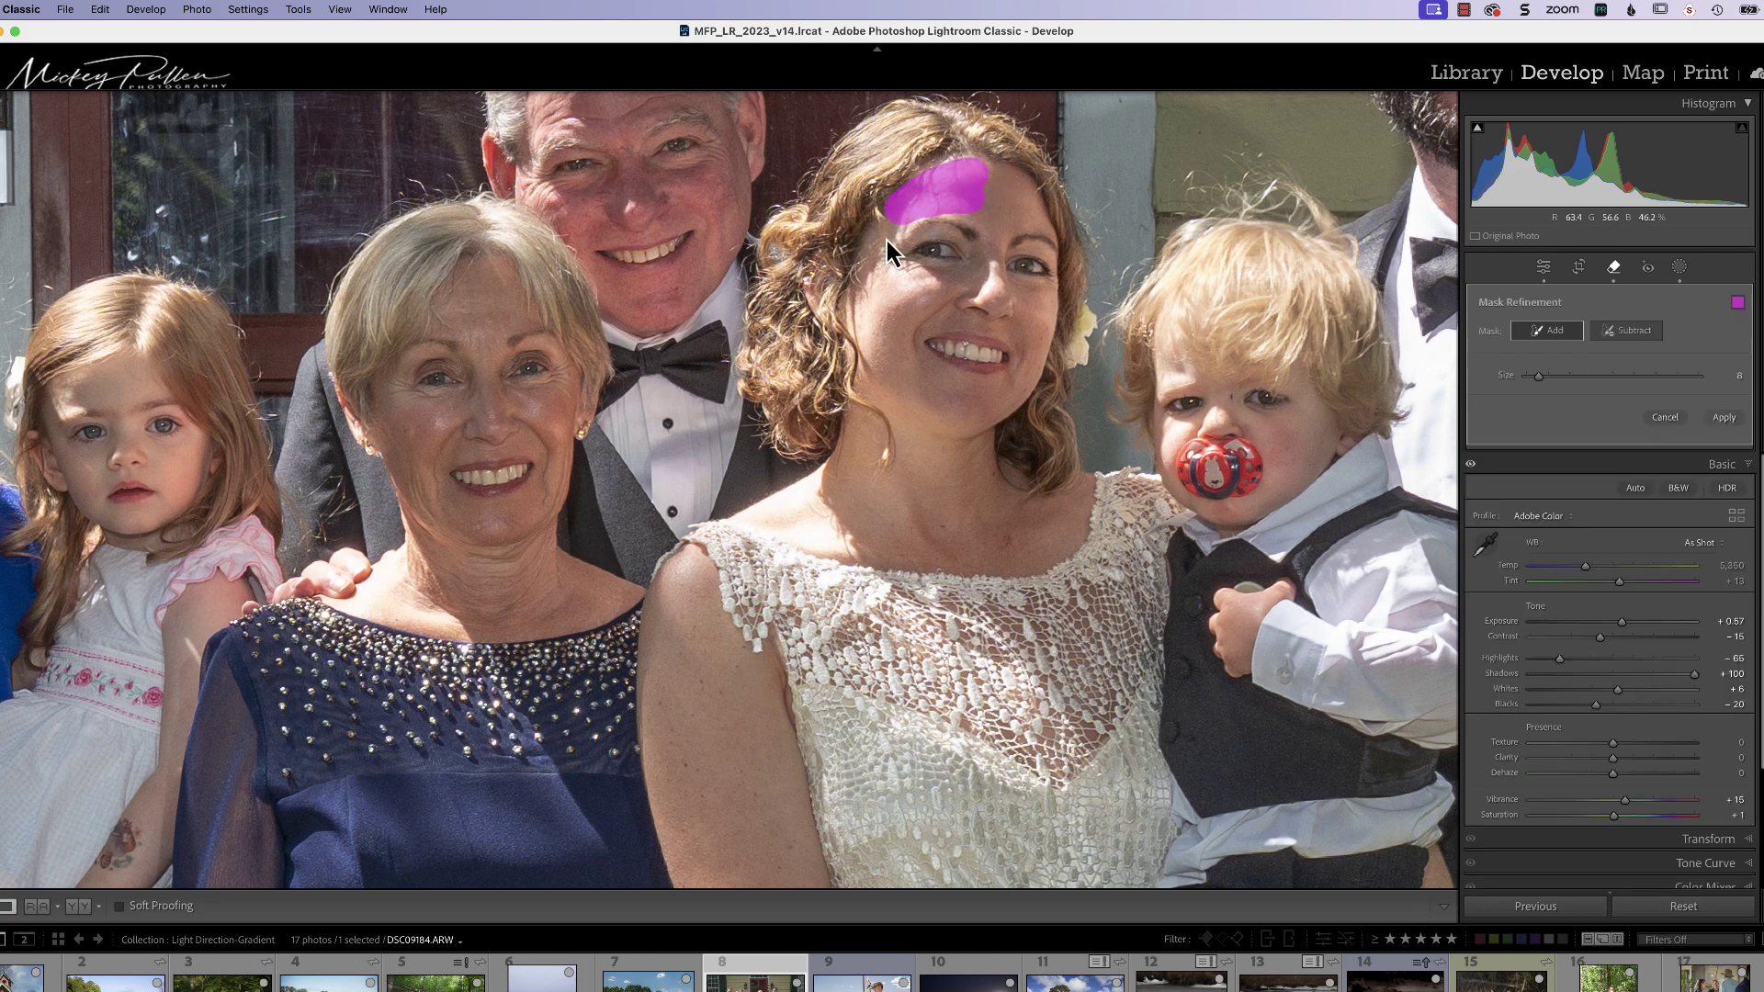
pyautogui.scroll(-3, 889, 229)
pyautogui.moveTo(889, 229)
pyautogui.mouseDown()
pyautogui.moveTo(875, 273)
pyautogui.moveTo(933, 275)
pyautogui.moveTo(874, 347)
pyautogui.moveTo(865, 279)
pyautogui.moveTo(870, 311)
pyautogui.moveTo(895, 287)
pyautogui.moveTo(865, 295)
pyautogui.moveTo(864, 351)
pyautogui.mouseUp()
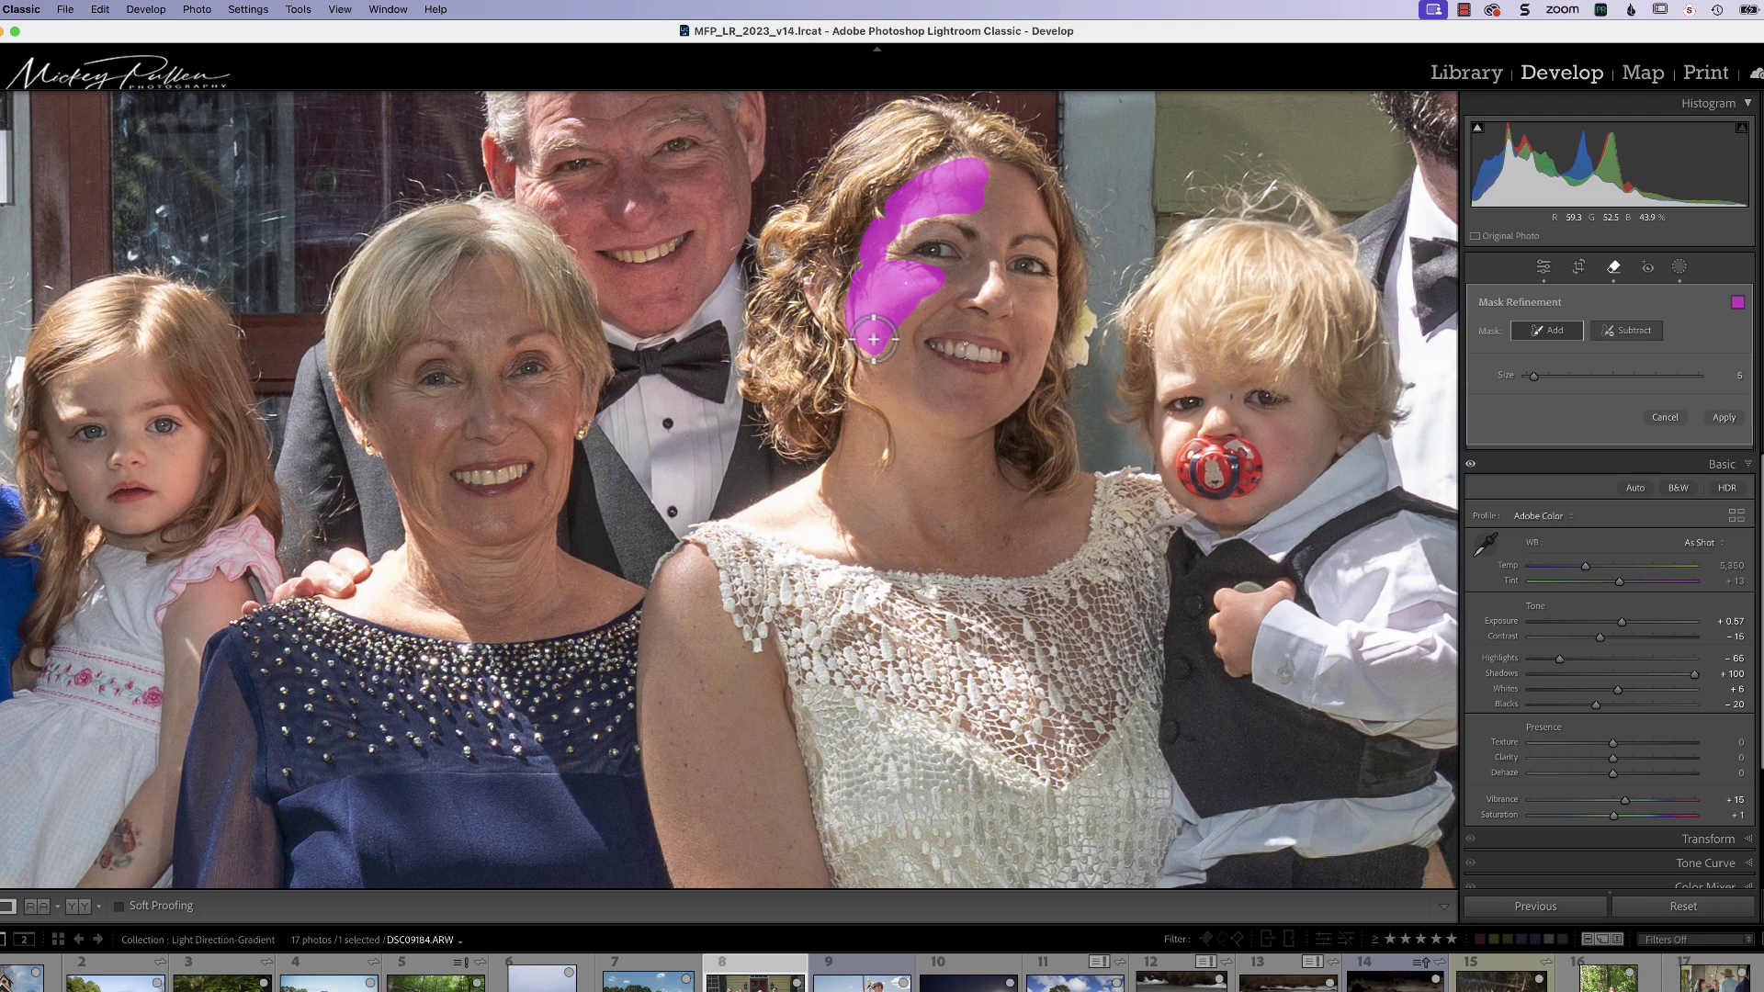
pyautogui.click(1725, 418)
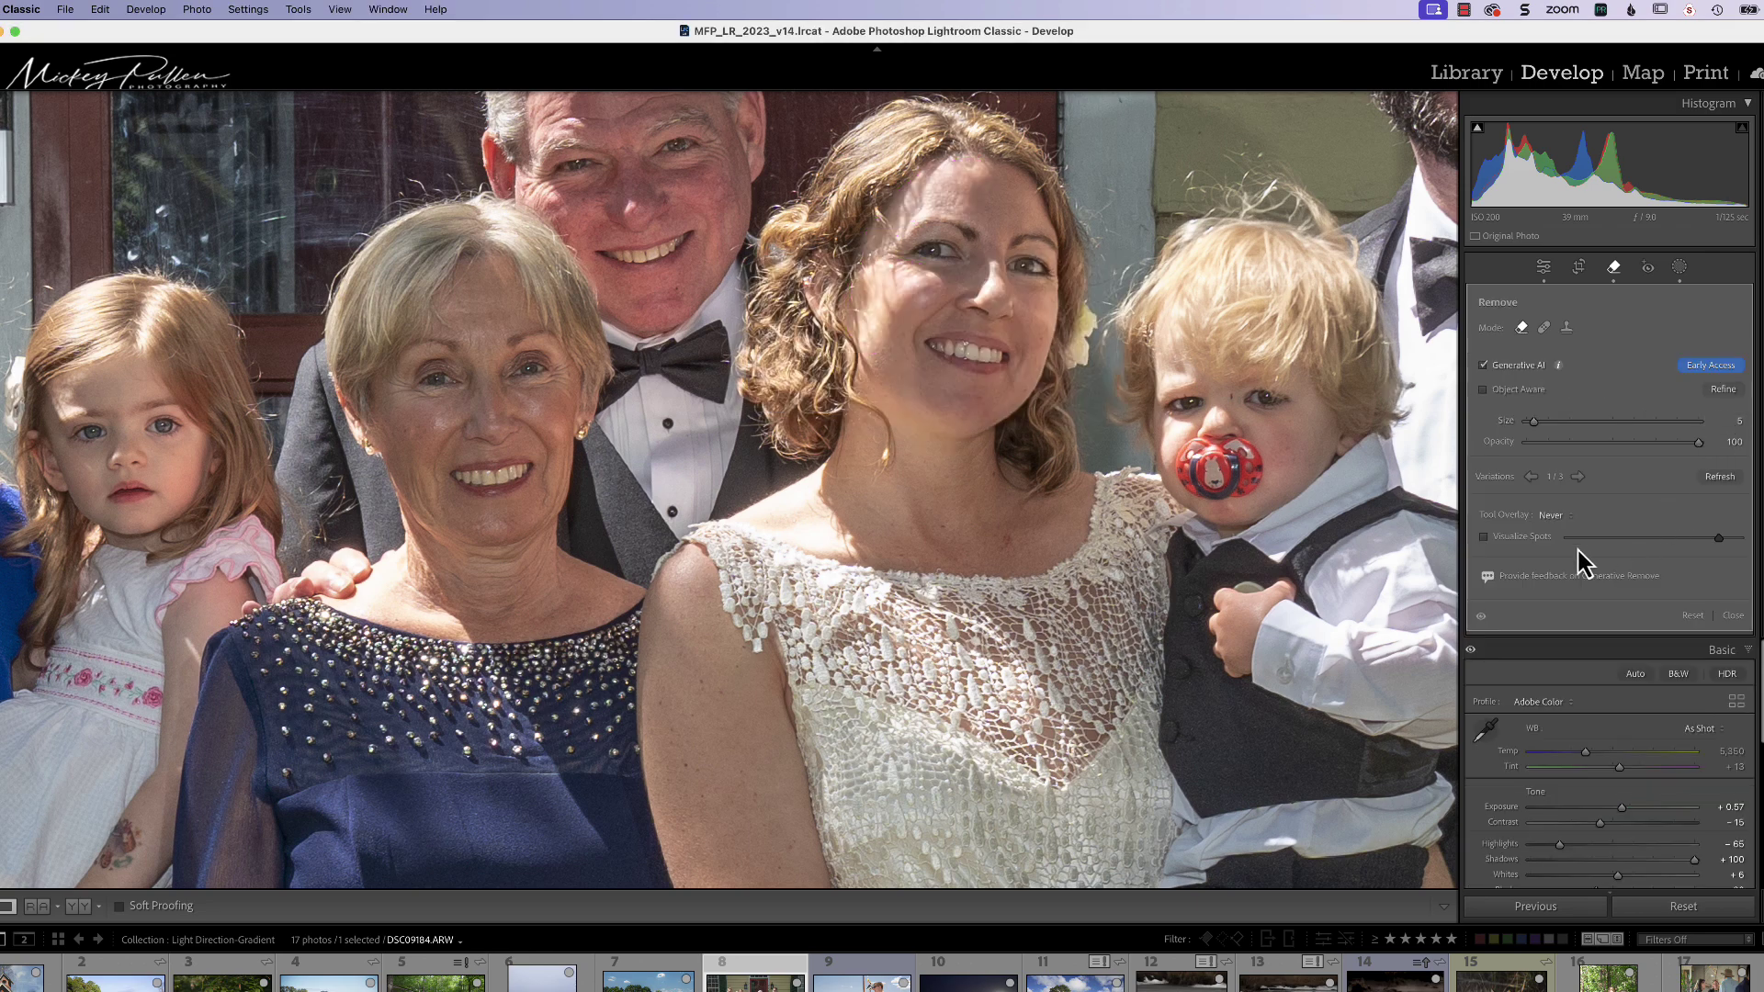
# - Check the other forehead variations, set the tool overlay to Always, and delete the bride's forehead and cheek removals
pyautogui.click(1578, 477)
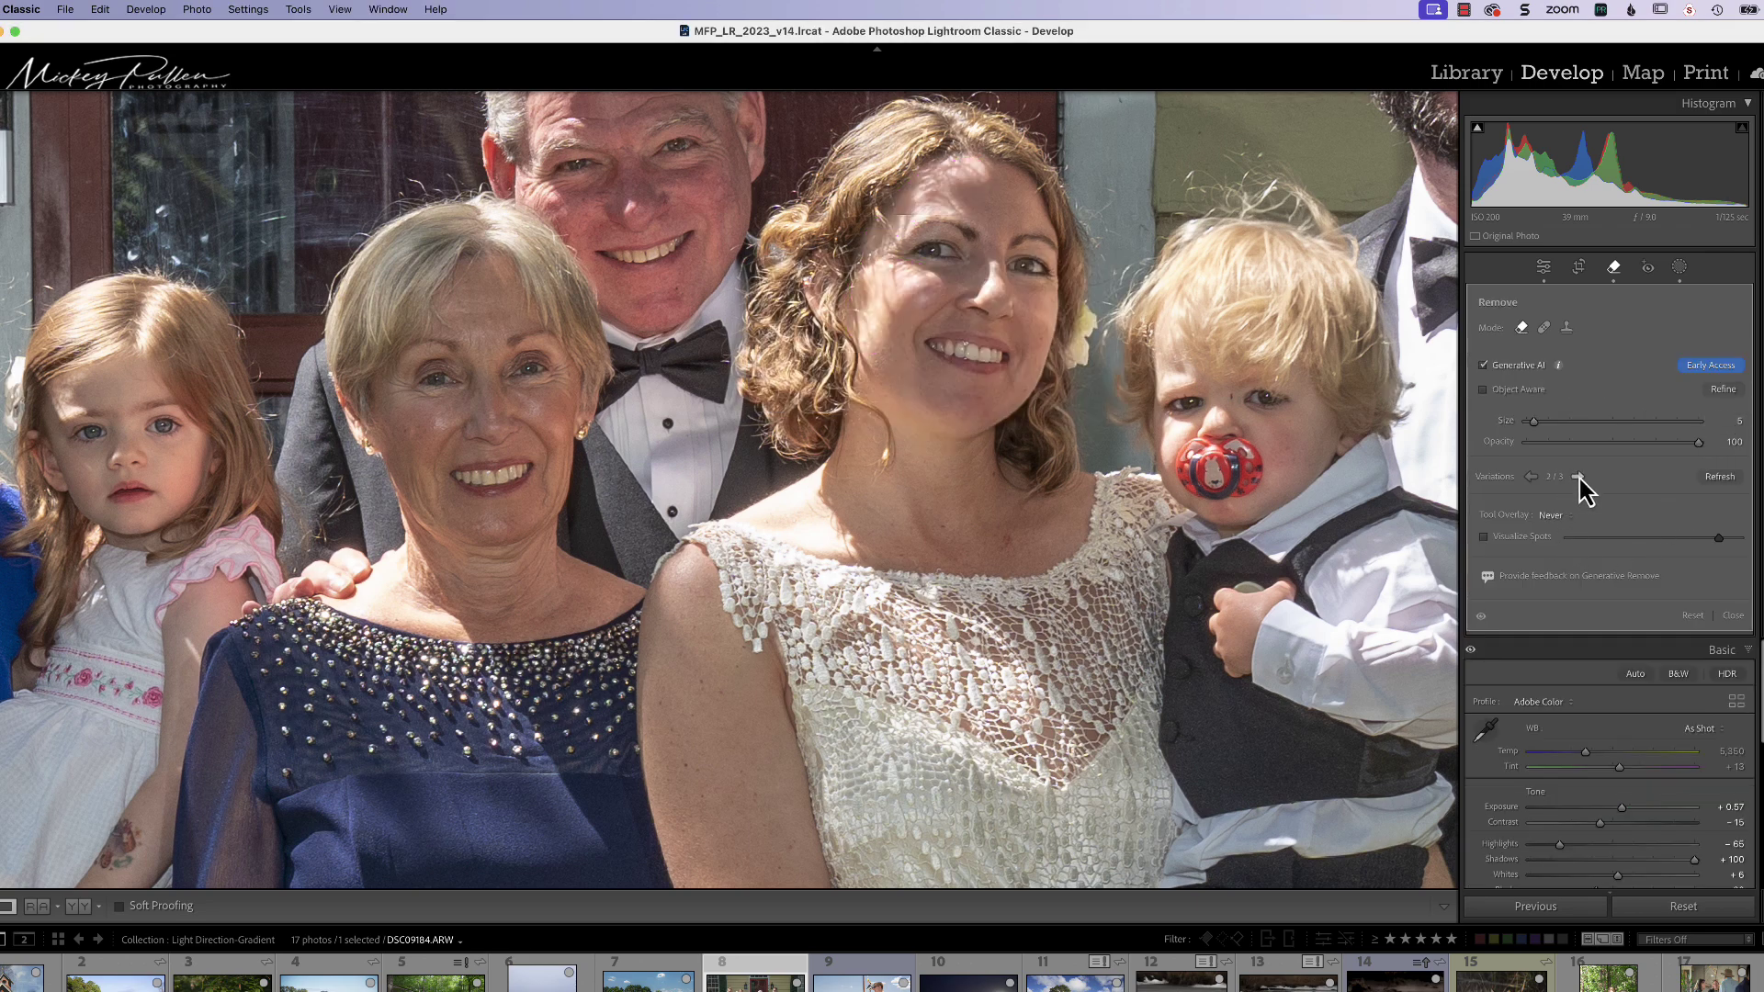
pyautogui.click(1578, 477)
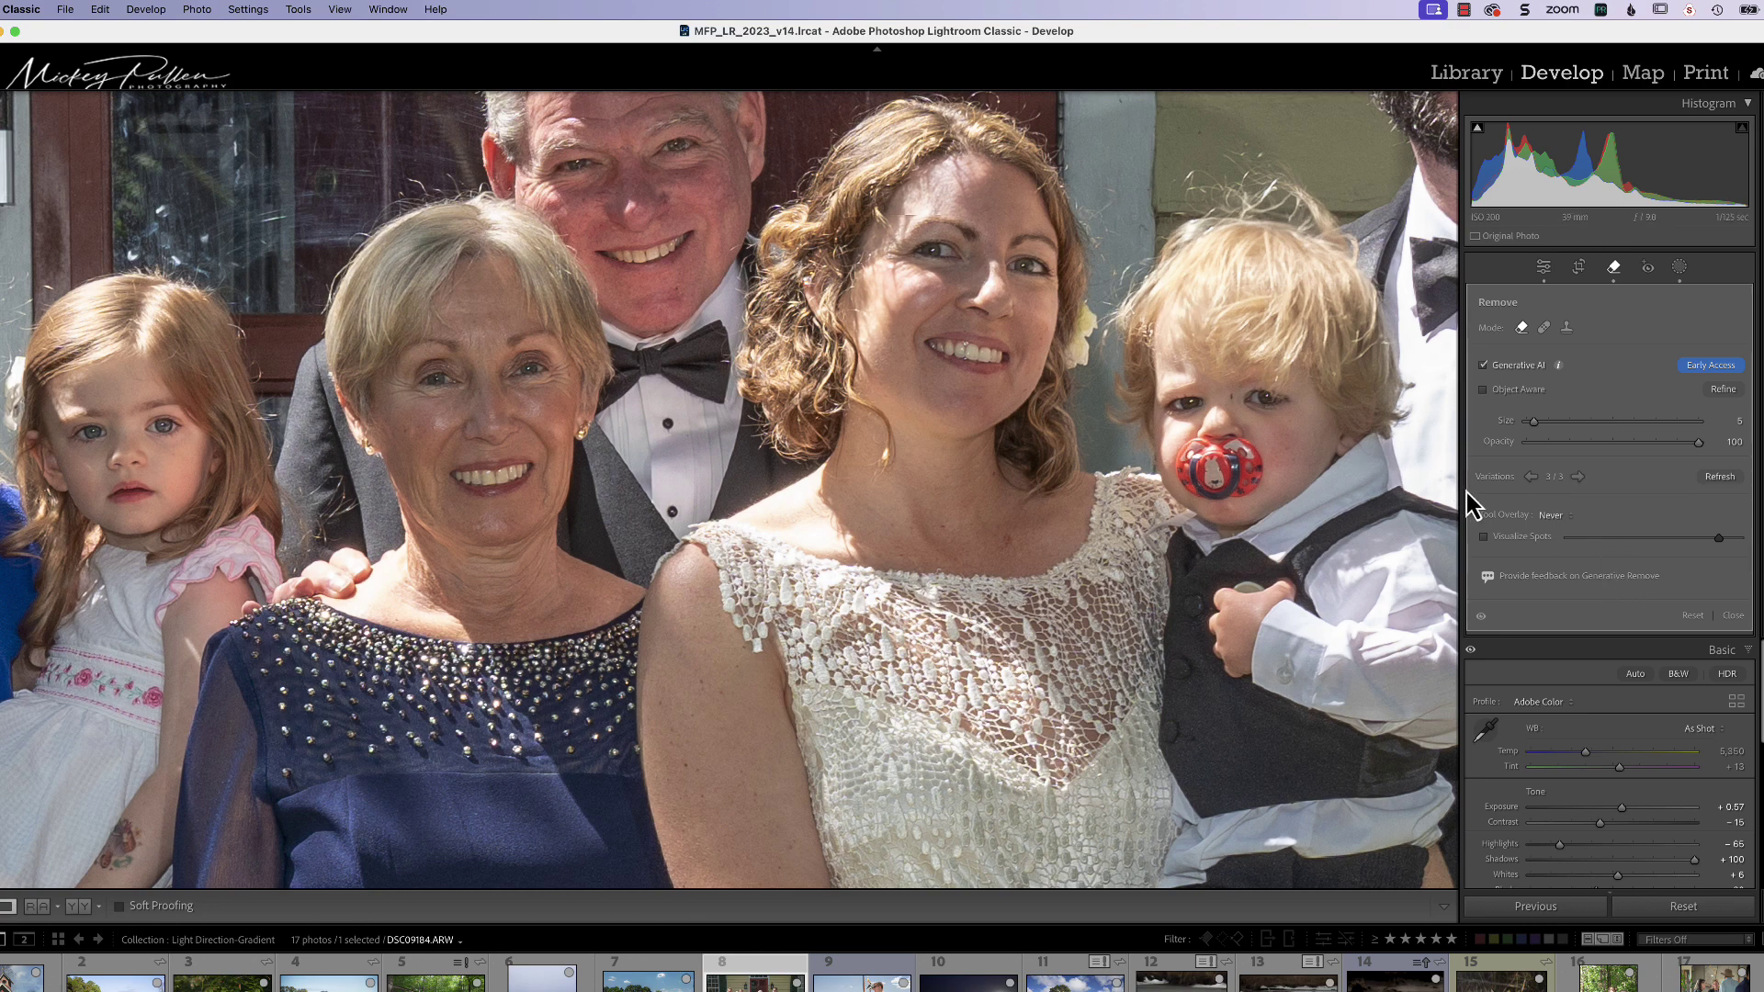
pyautogui.click(1554, 517)
pyautogui.click(1554, 480)
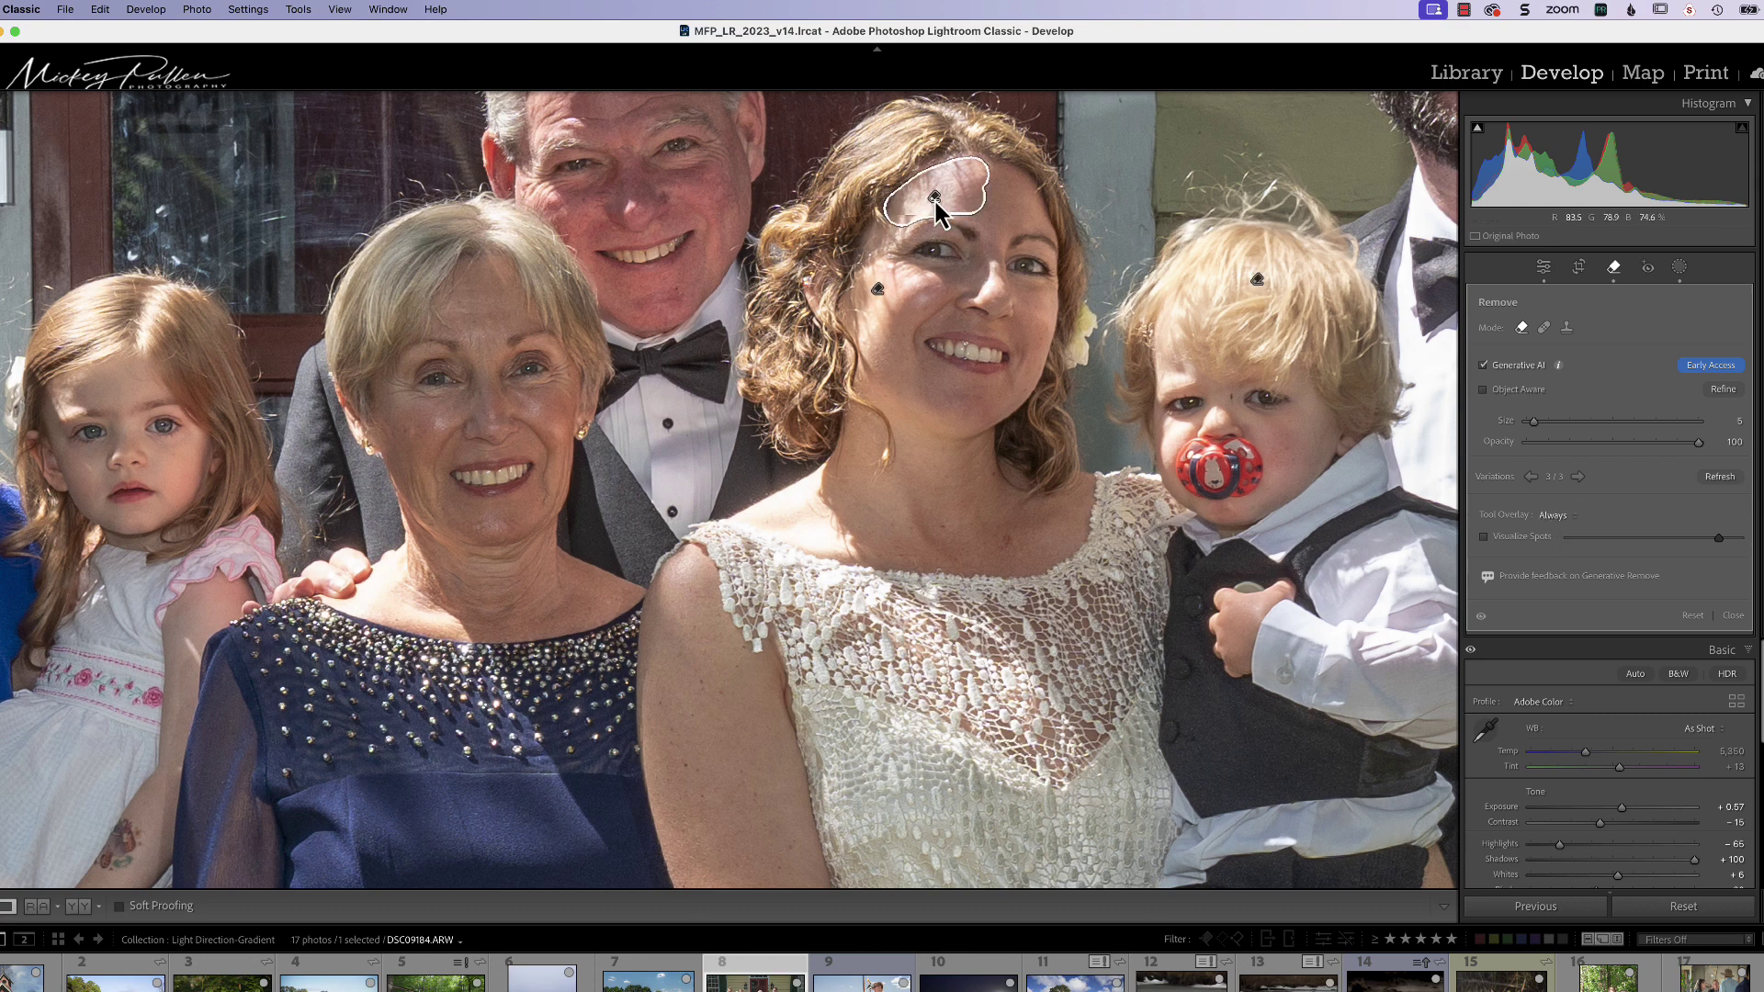
pyautogui.press('Delete')
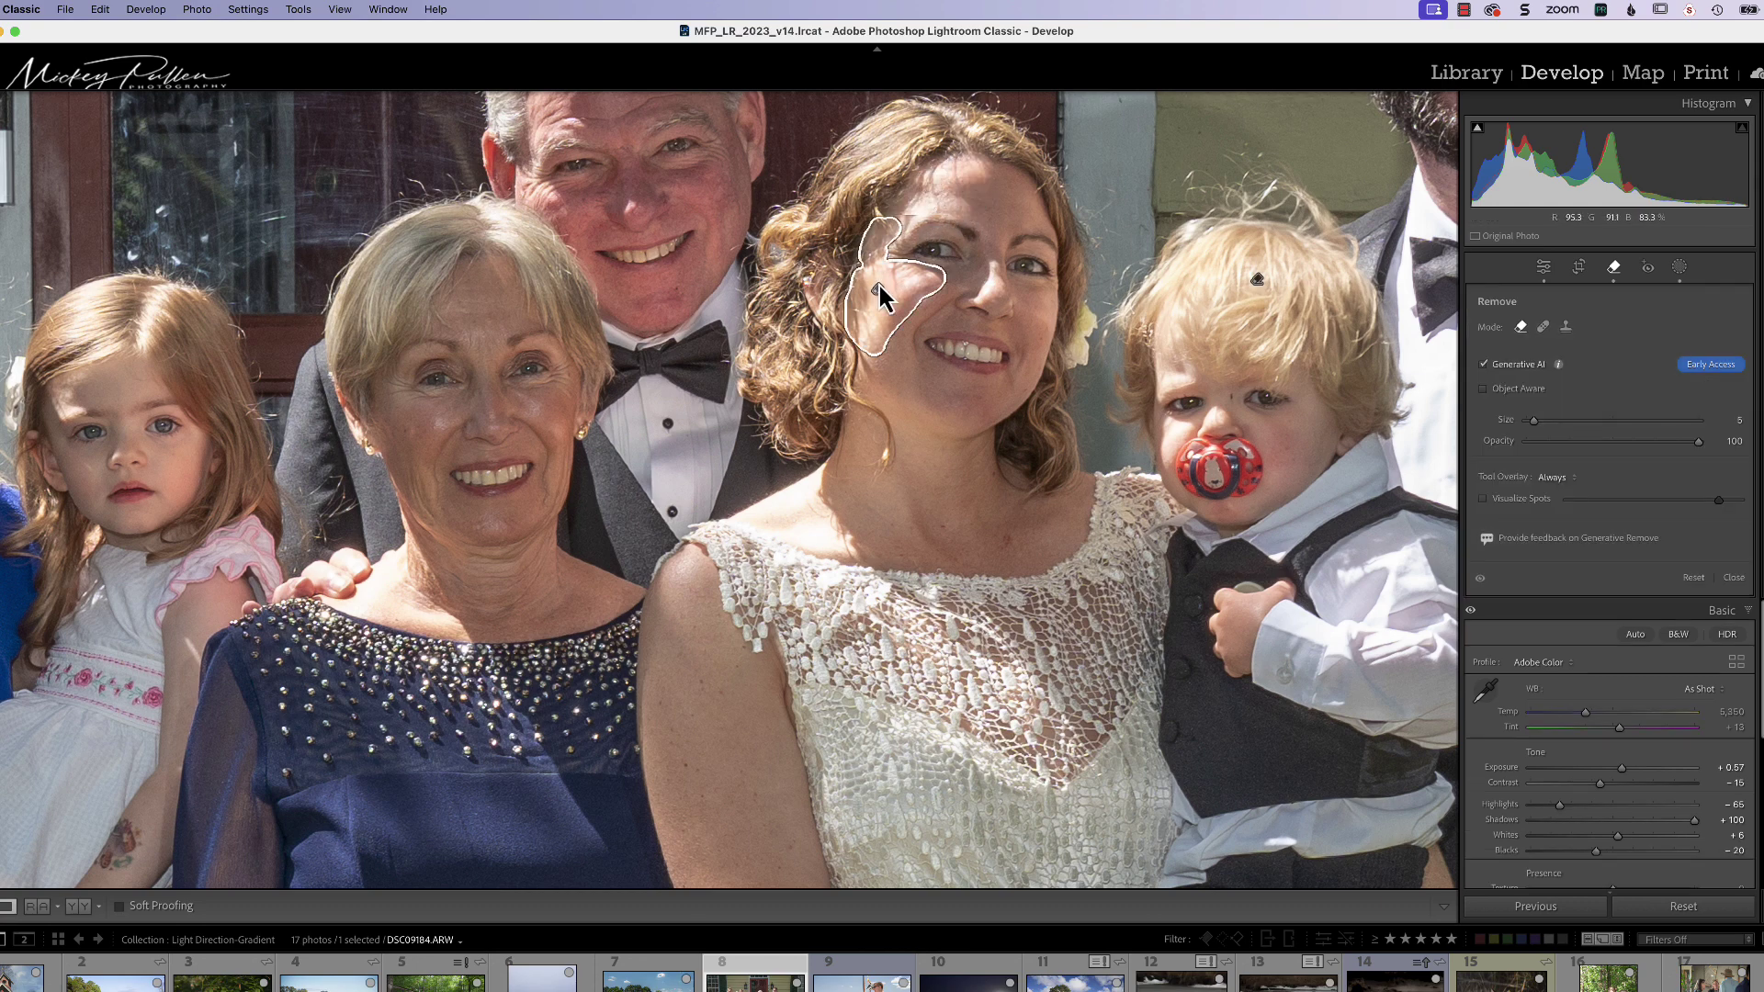
pyautogui.press('Delete')
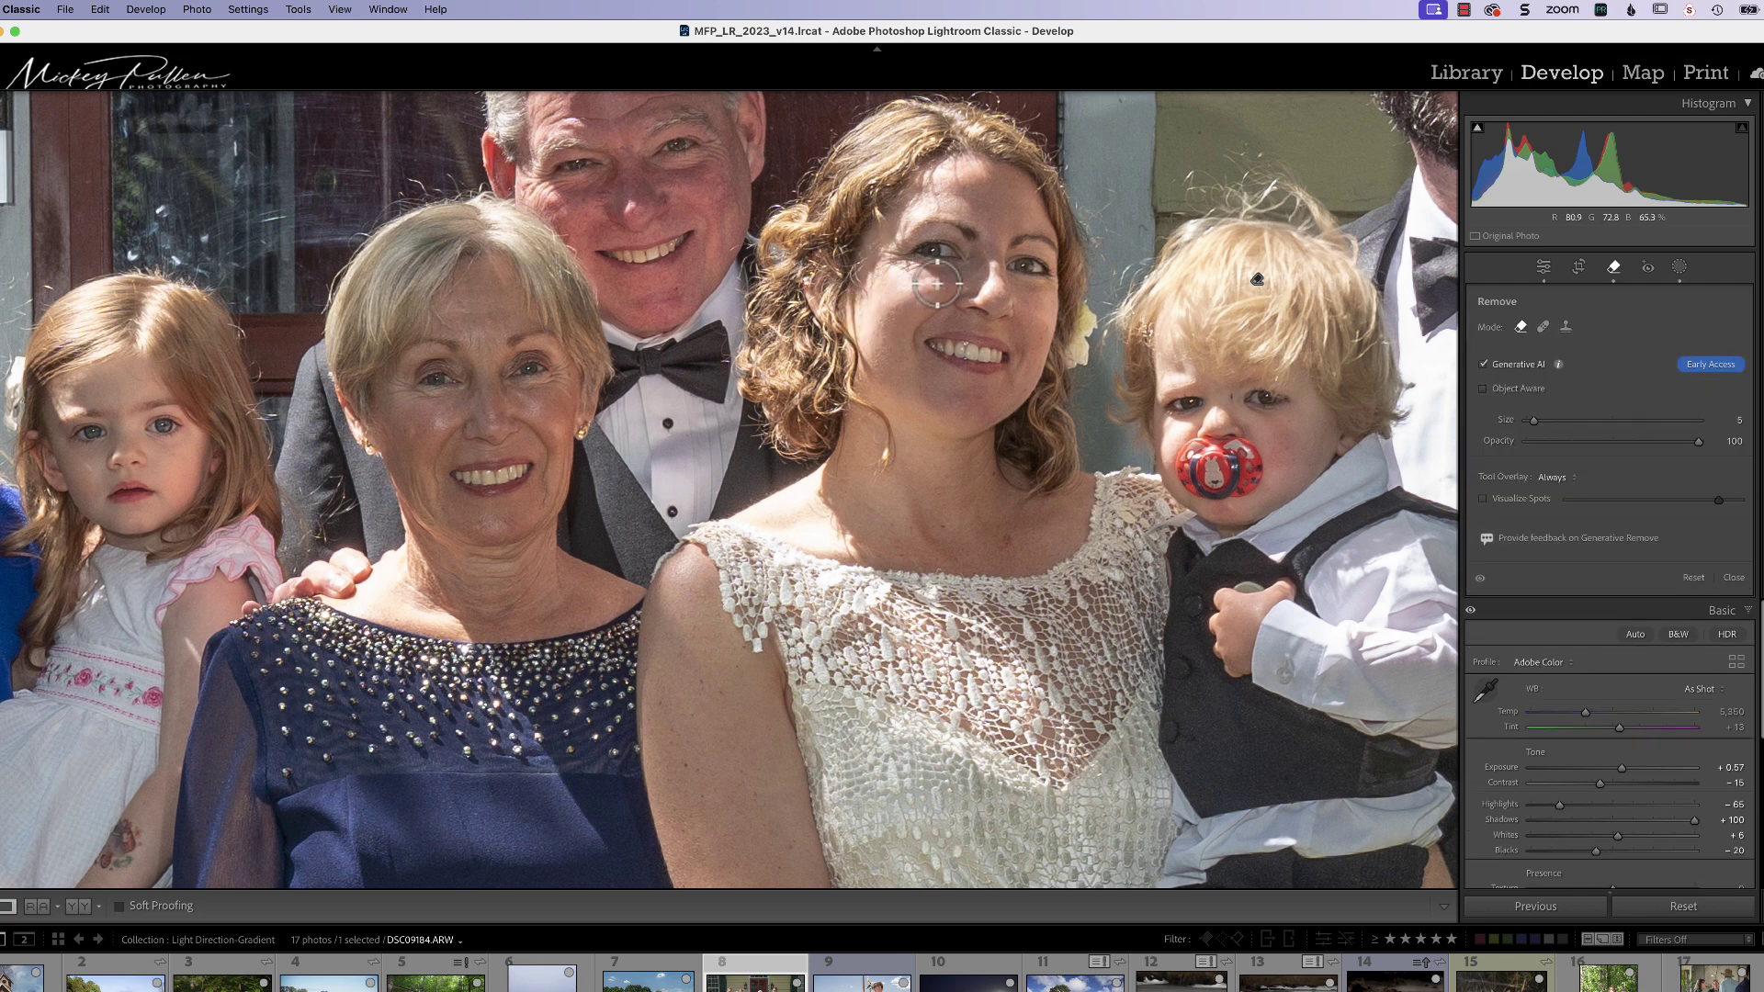
# - Paint over the bride's sunlit cheek and temple again and apply the generative removal
pyautogui.moveTo(936, 277)
pyautogui.mouseDown()
pyautogui.moveTo(872, 261)
pyautogui.moveTo(858, 302)
pyautogui.moveTo(880, 372)
pyautogui.moveTo(921, 286)
pyautogui.moveTo(868, 324)
pyautogui.moveTo(896, 266)
pyautogui.moveTo(873, 308)
pyautogui.mouseUp()
pyautogui.press('Return')
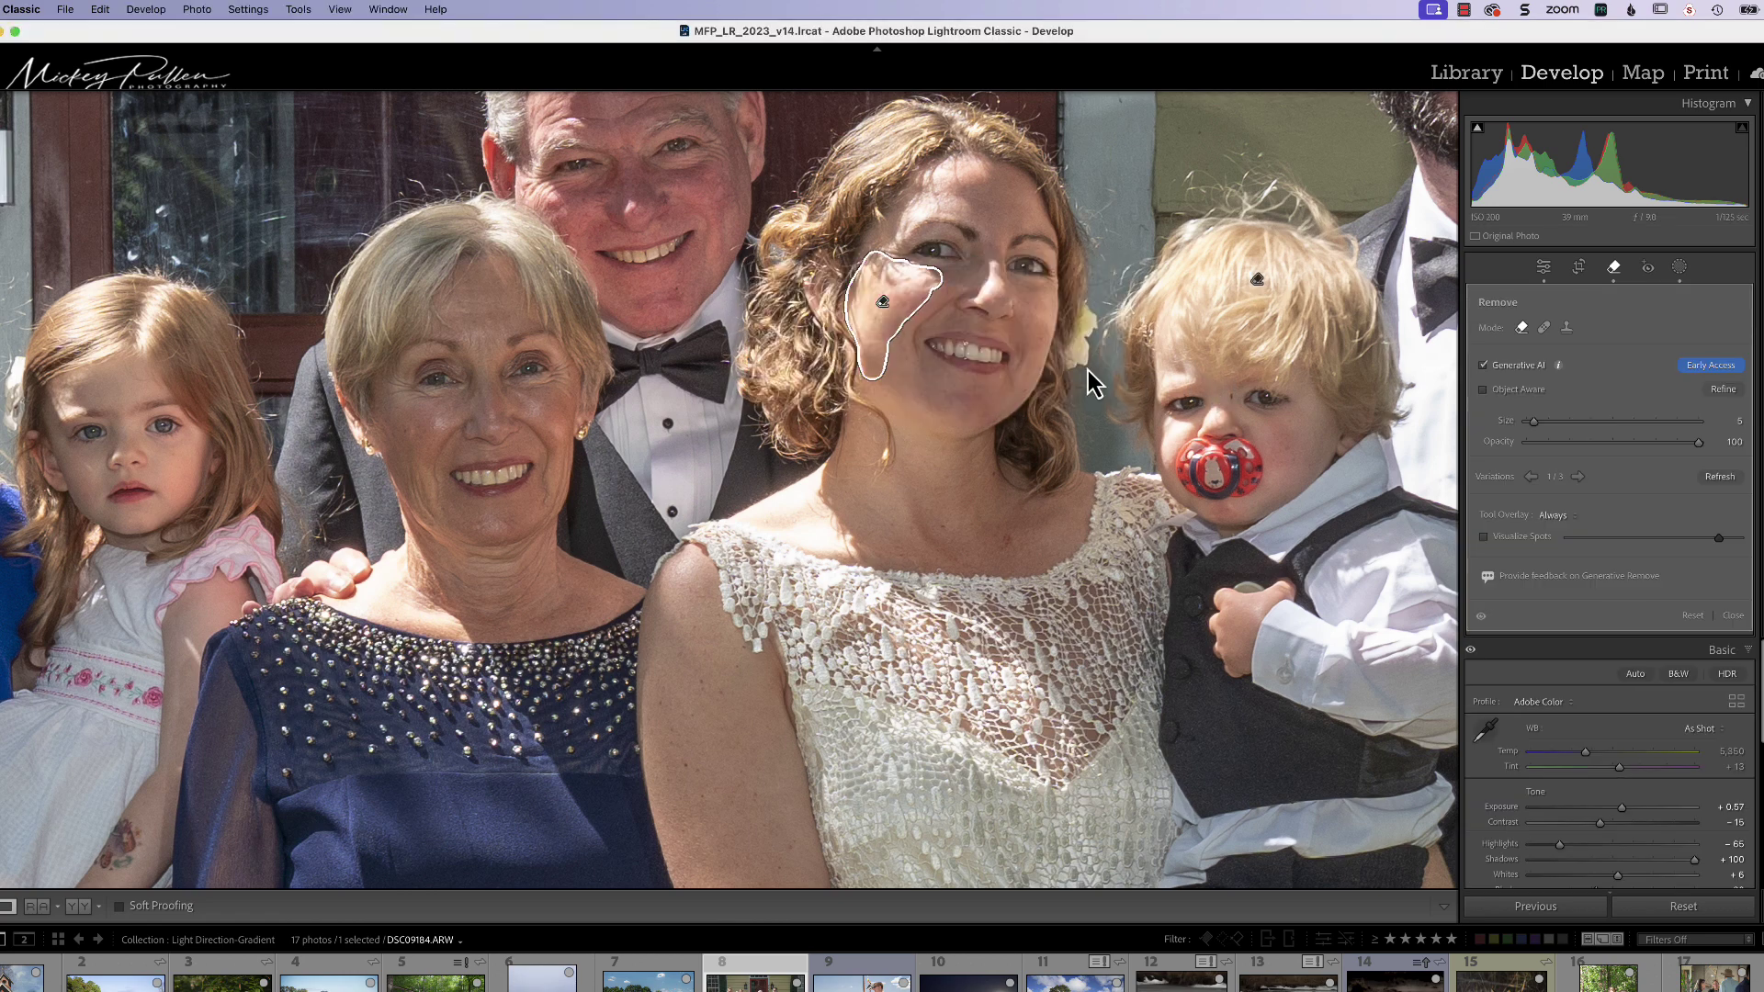
# - Set the tool overlay to Never and compare the generated variations of the bride's cheek
pyautogui.press('h')
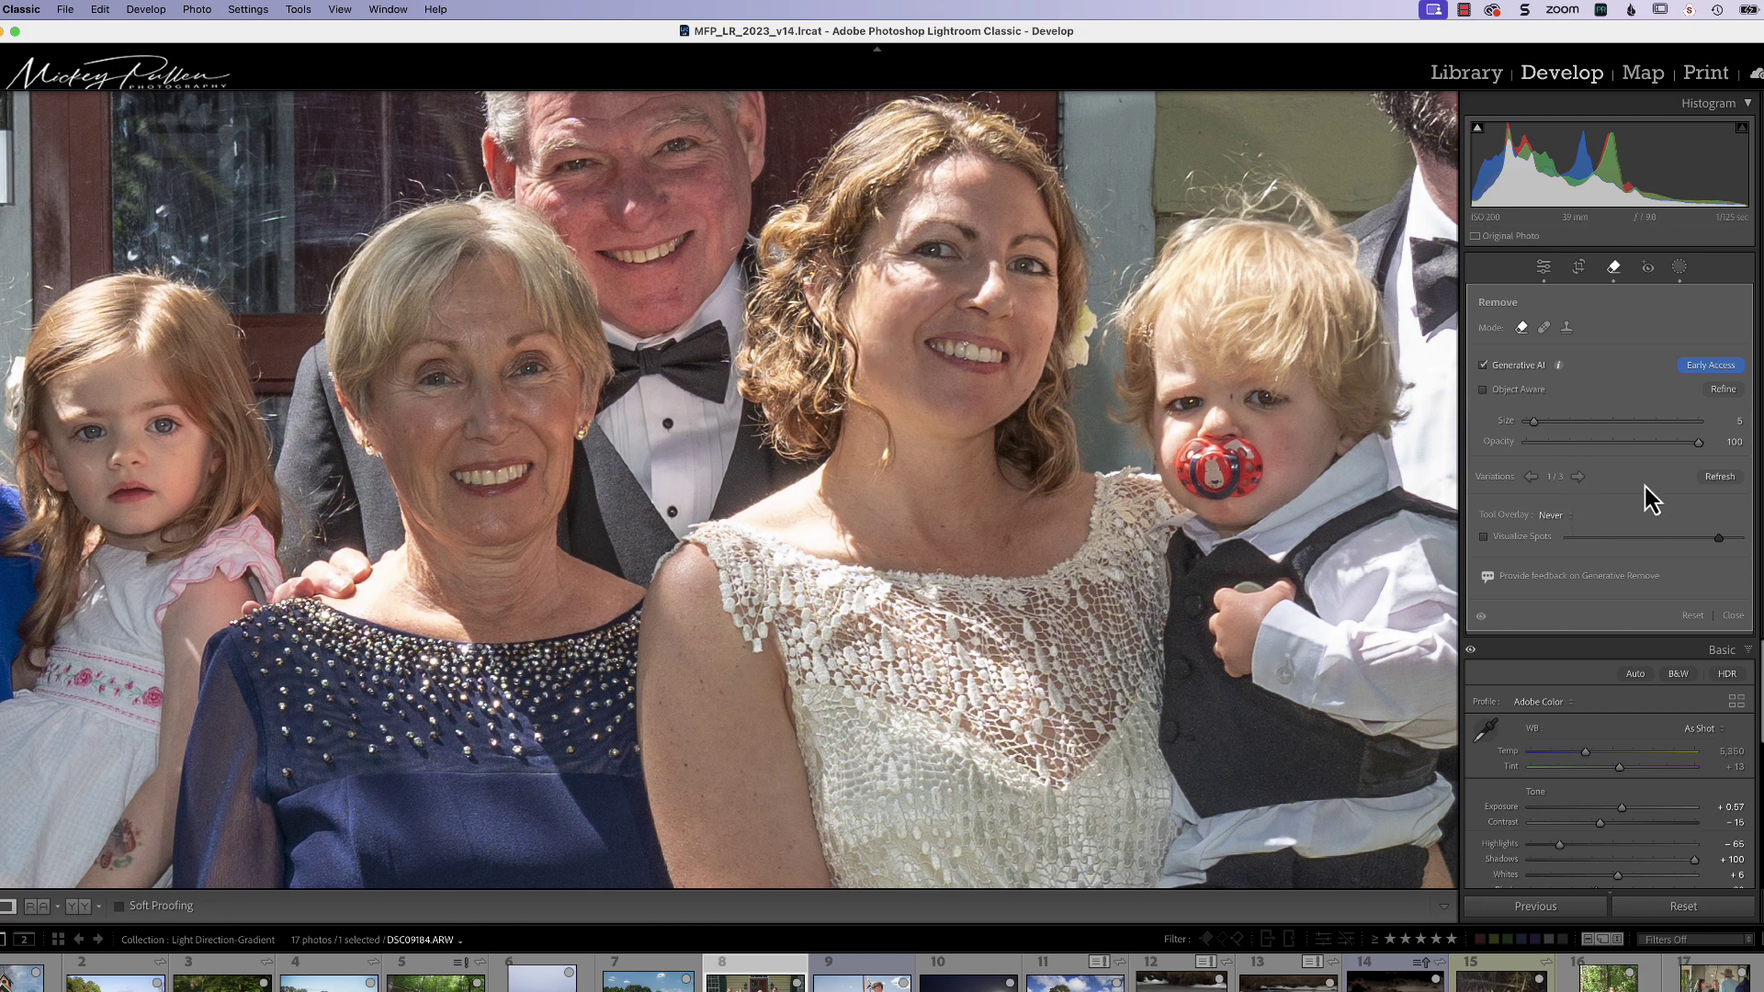
pyautogui.click(1579, 477)
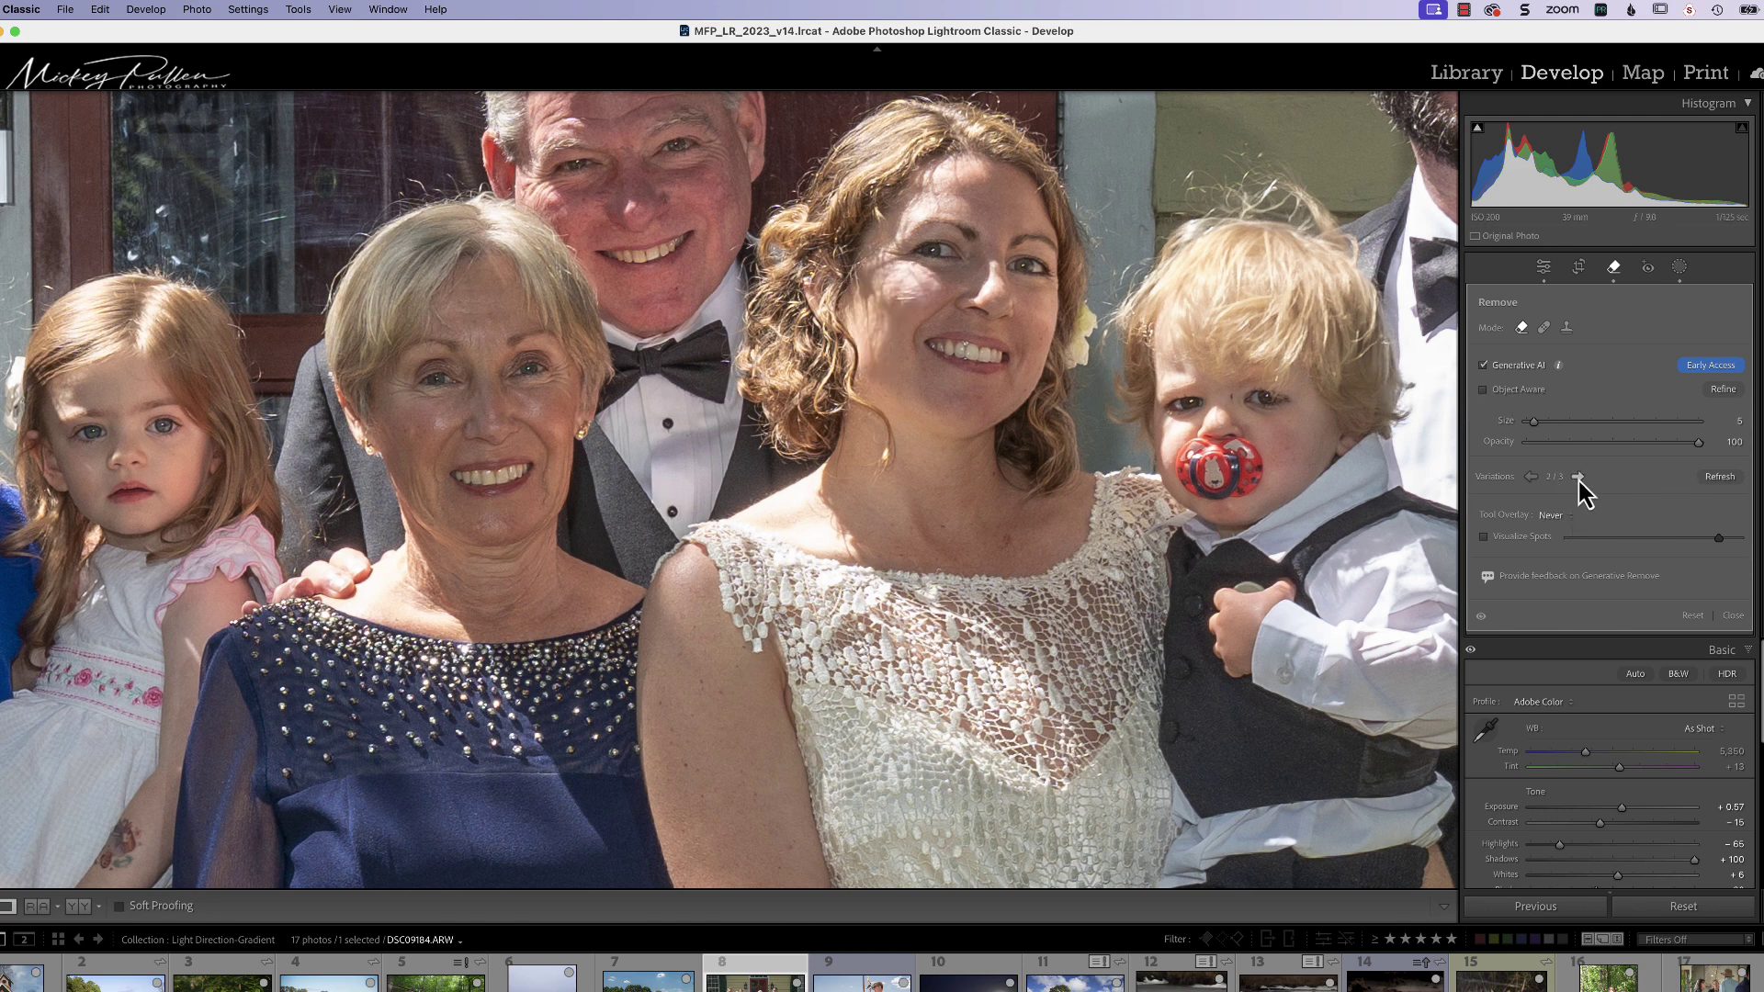
pyautogui.click(1578, 477)
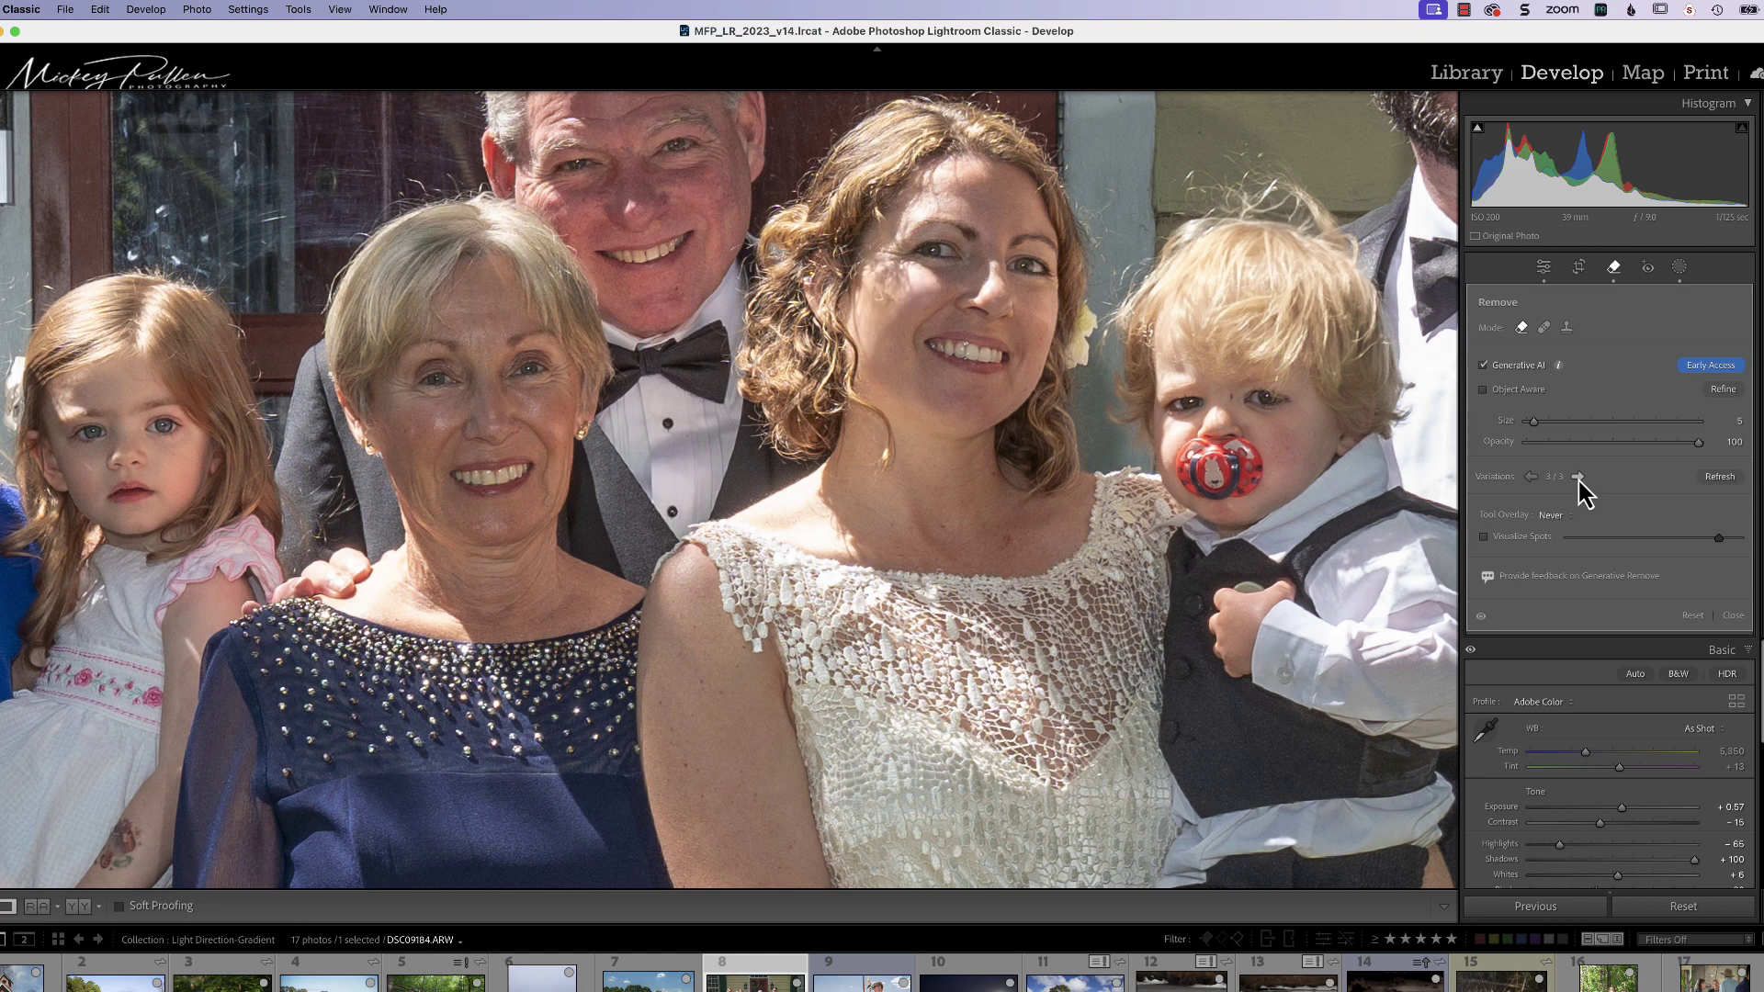
pyautogui.click(1578, 477)
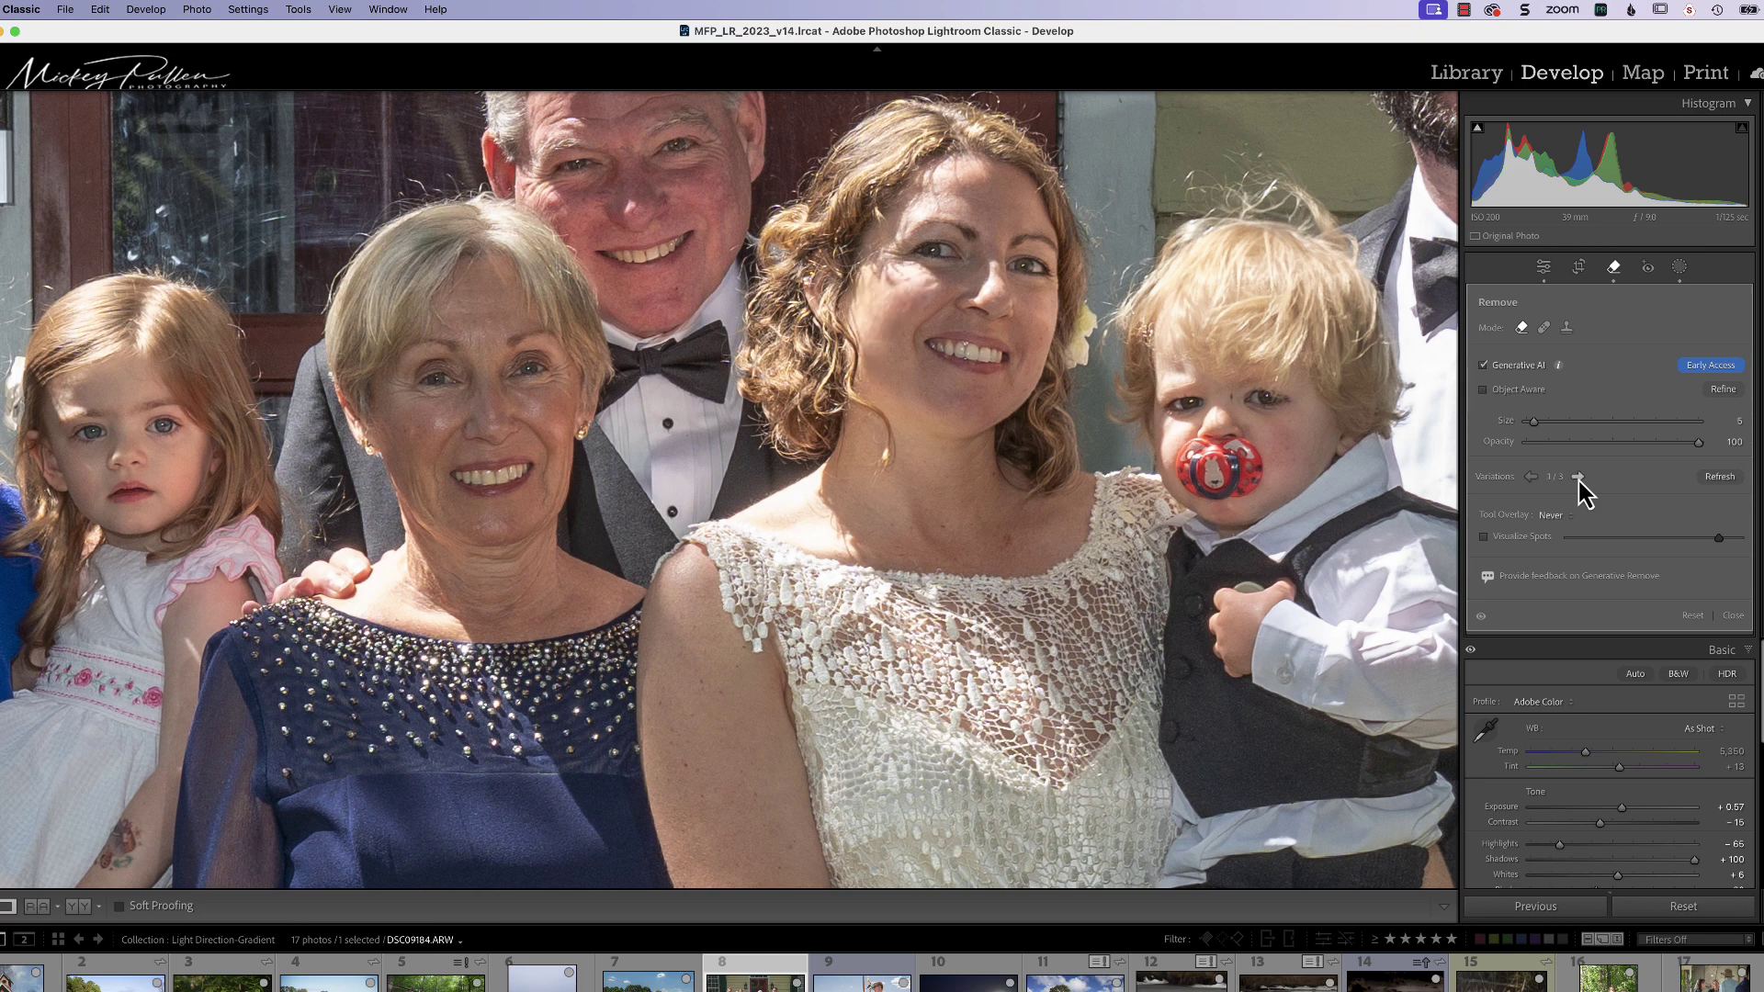
# - Switch the Remove edits off and on to compare the bride's cheek before and after
pyautogui.click(1482, 620)
pyautogui.click(1481, 620)
pyautogui.click(1480, 619)
pyautogui.click(1481, 619)
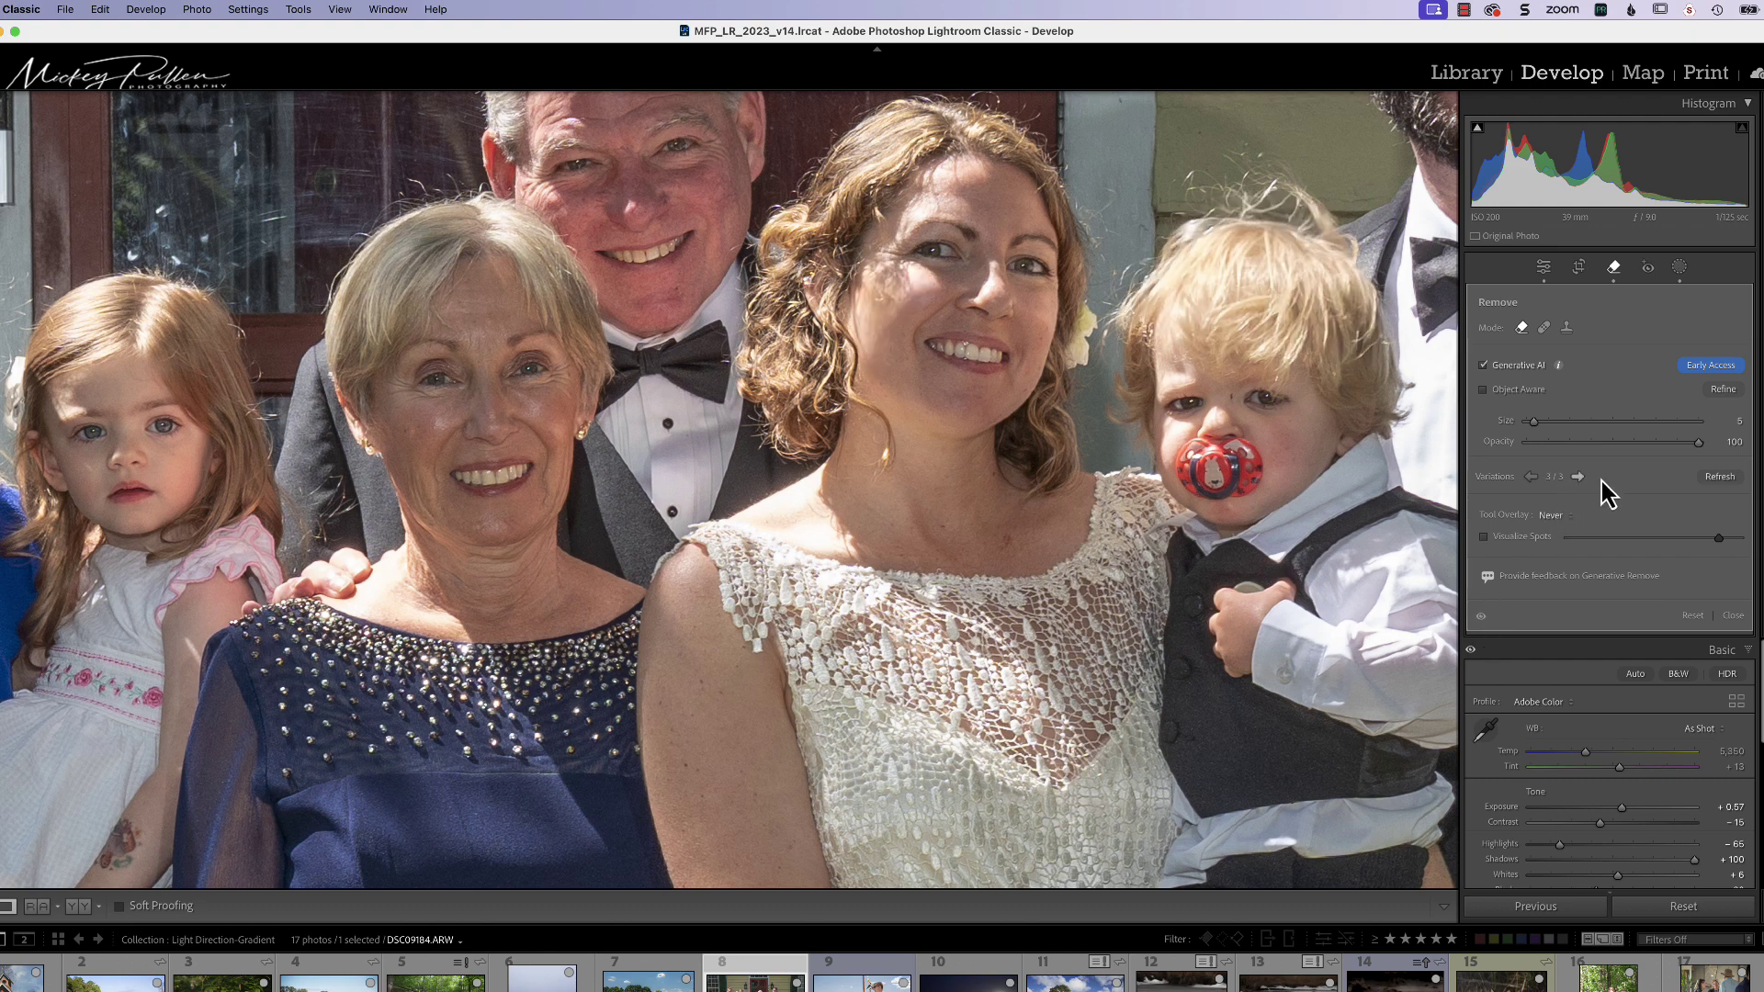
# - Refresh the cheek removal to generate more variations, and choose among them with the tool overlay hidden
pyautogui.click(1718, 477)
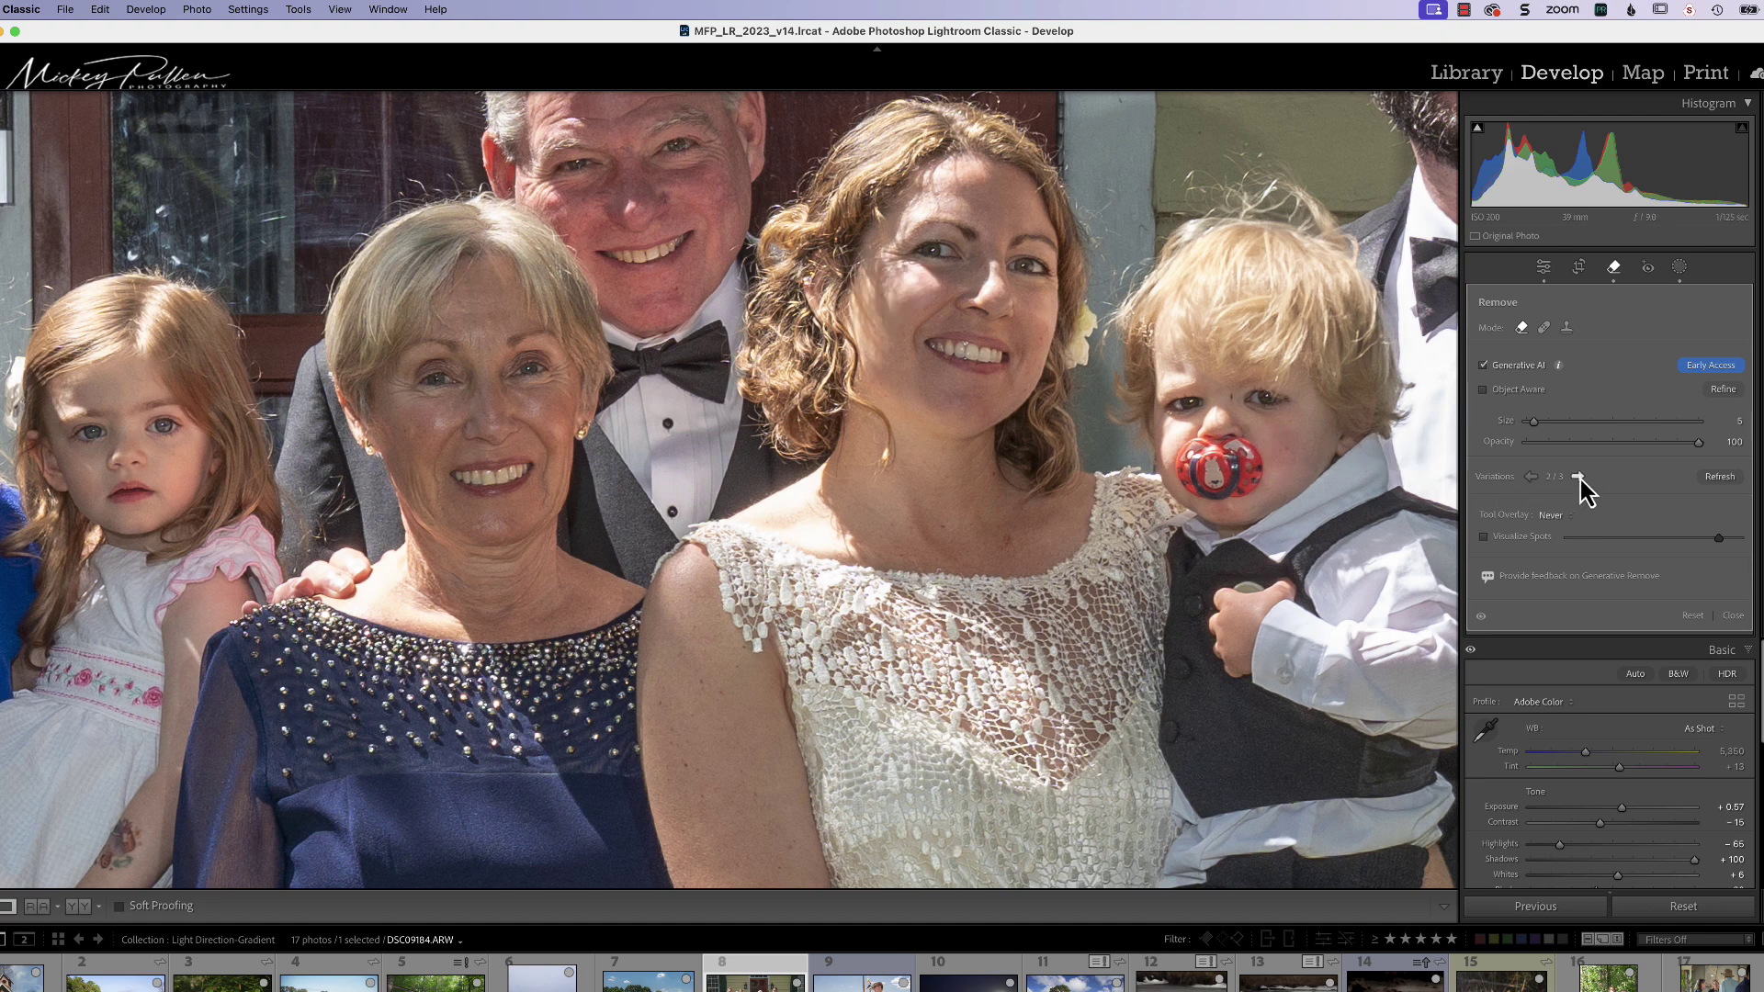
pyautogui.click(1530, 477)
pyautogui.press('h')
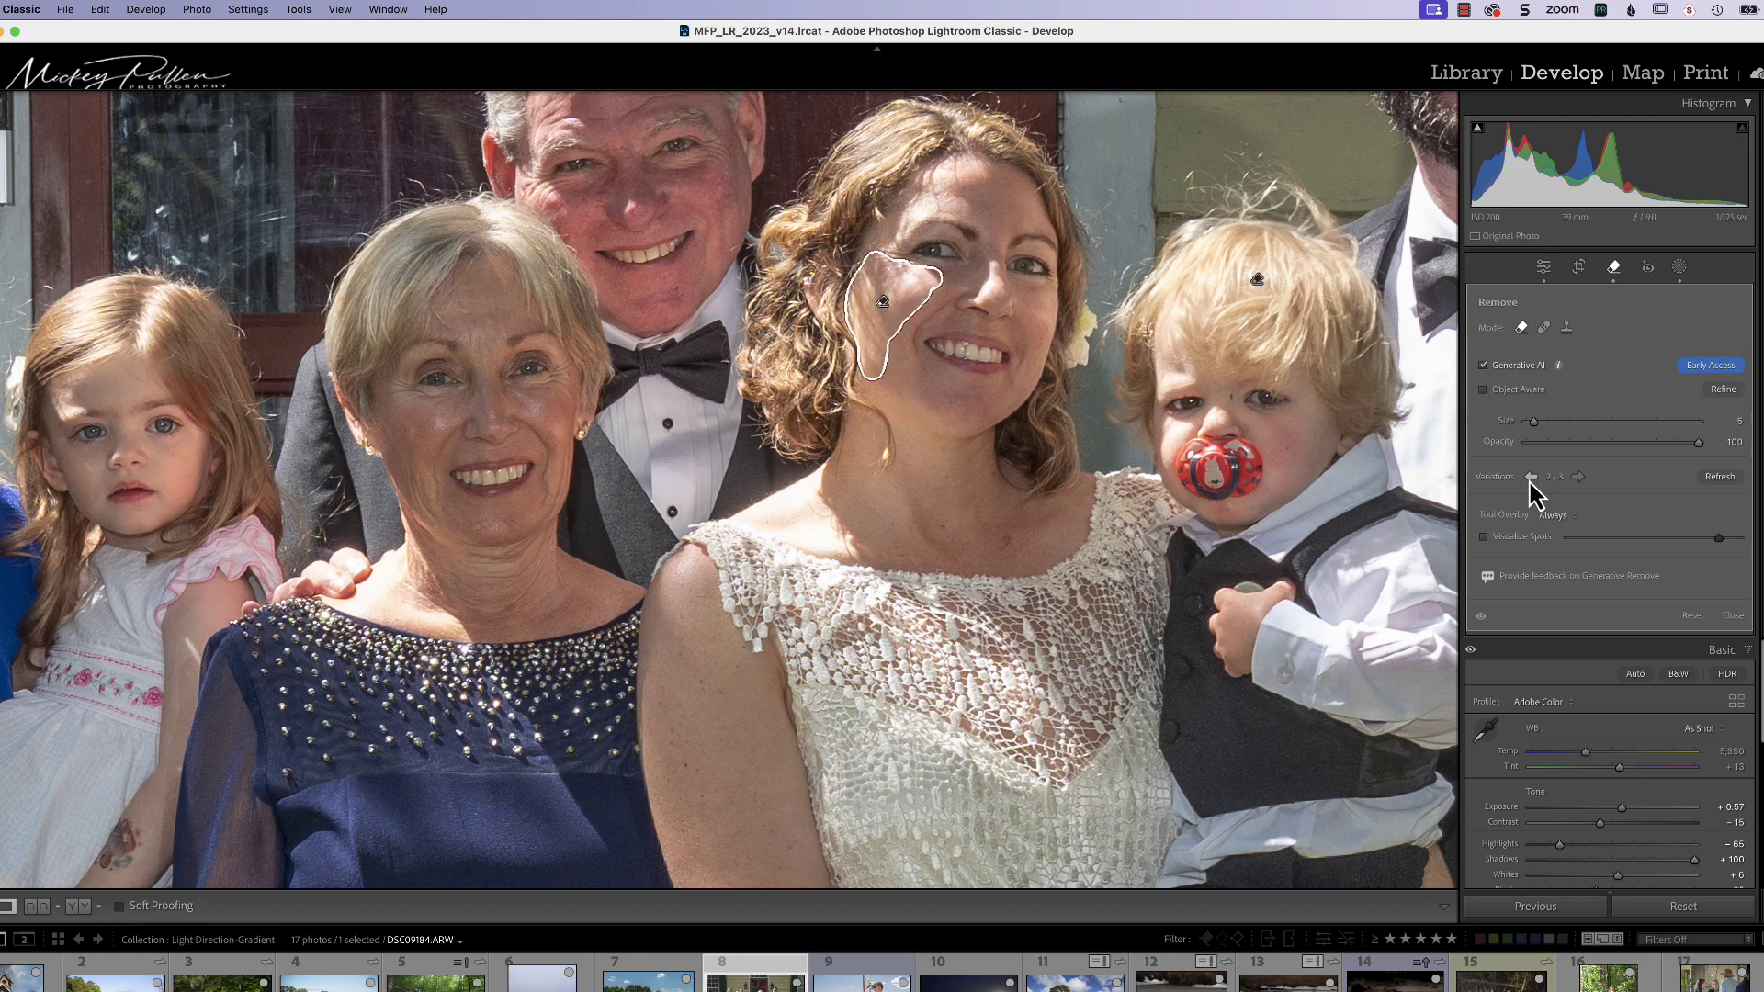
pyautogui.press('h')
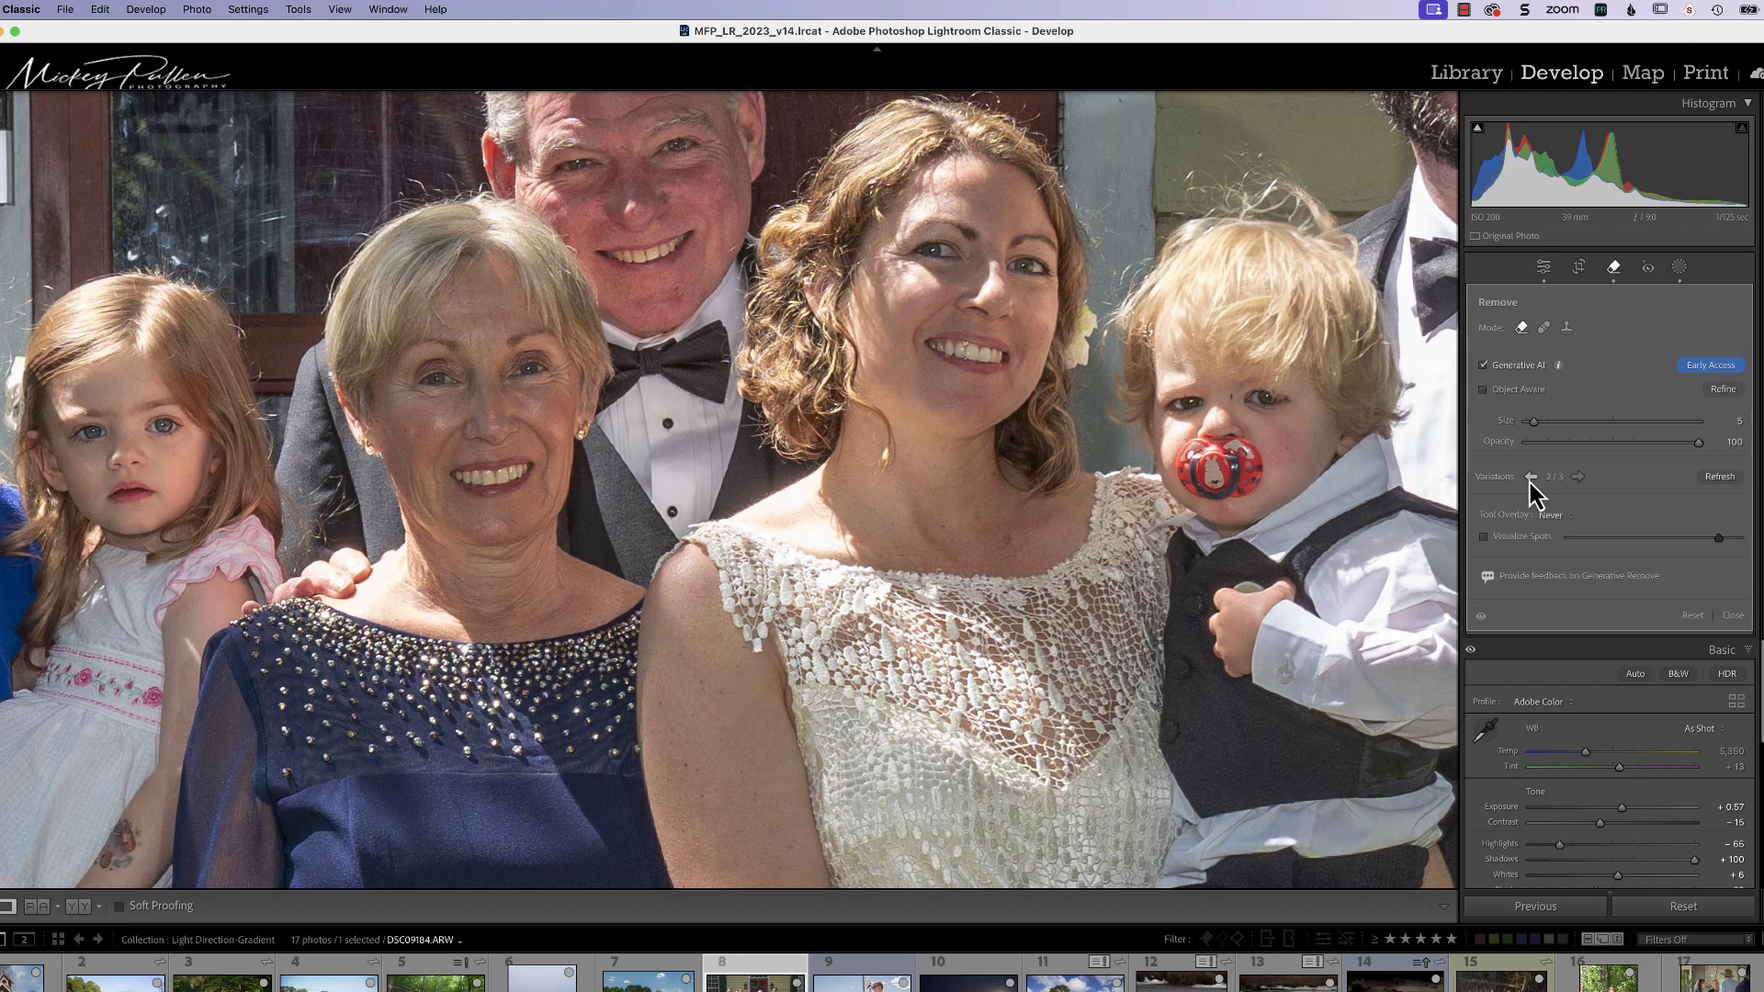
# - Compare the refreshed cheek variation with the original by switching the Remove edits off and on
pyautogui.click(1481, 616)
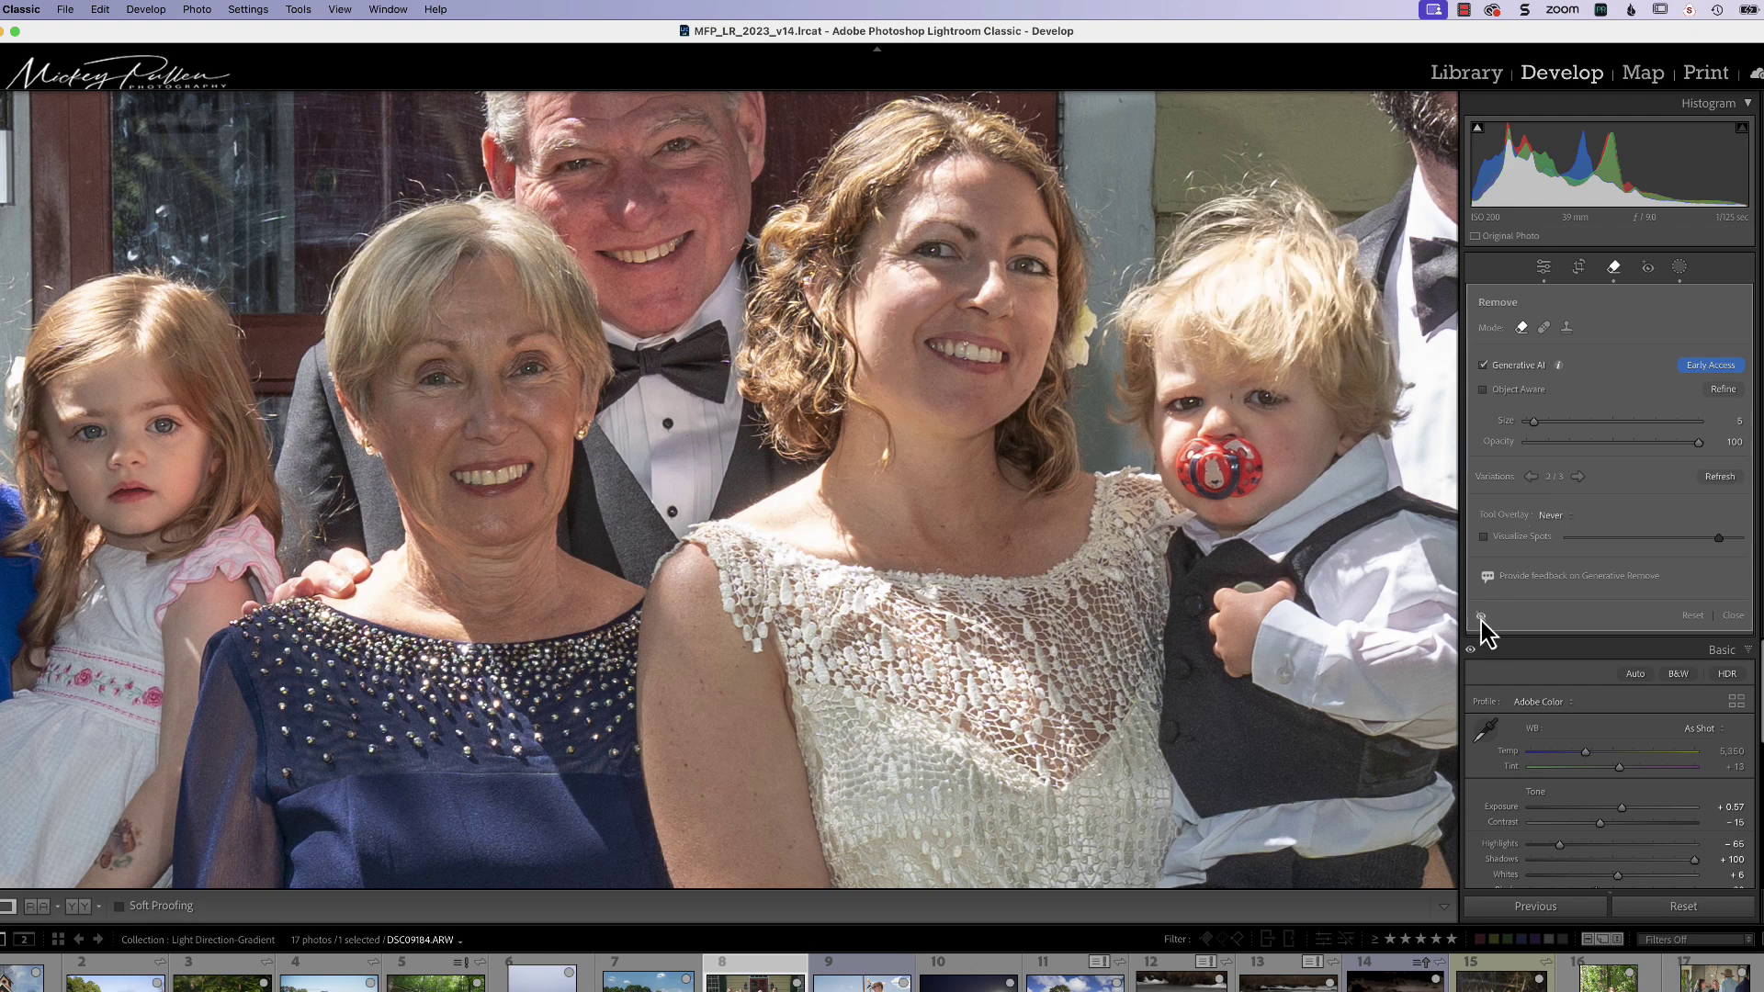
pyautogui.click(1481, 616)
pyautogui.click(1481, 617)
pyautogui.click(1480, 617)
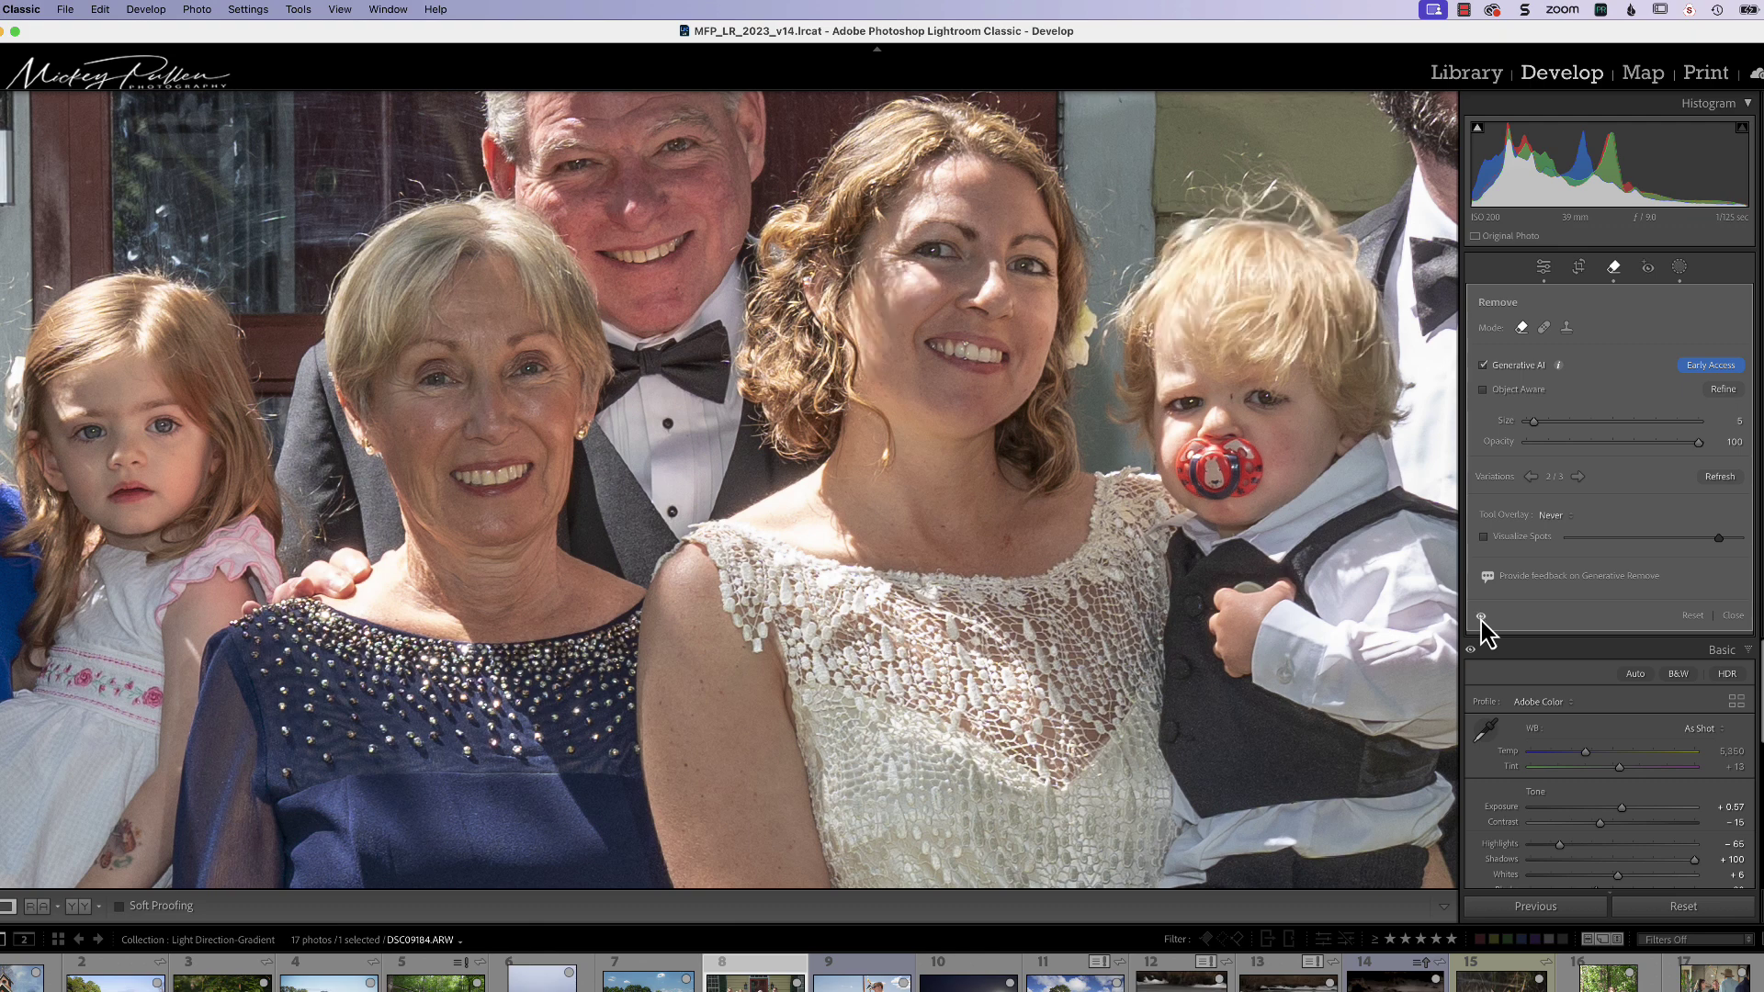
pyautogui.click(1481, 616)
pyautogui.click(1481, 616)
# - Mask the bride's sunlit forehead, apply the generative removal, and choose another of its variations
pyautogui.moveTo(988, 171)
pyautogui.mouseDown()
pyautogui.moveTo(941, 173)
pyautogui.moveTo(893, 221)
pyautogui.mouseUp()
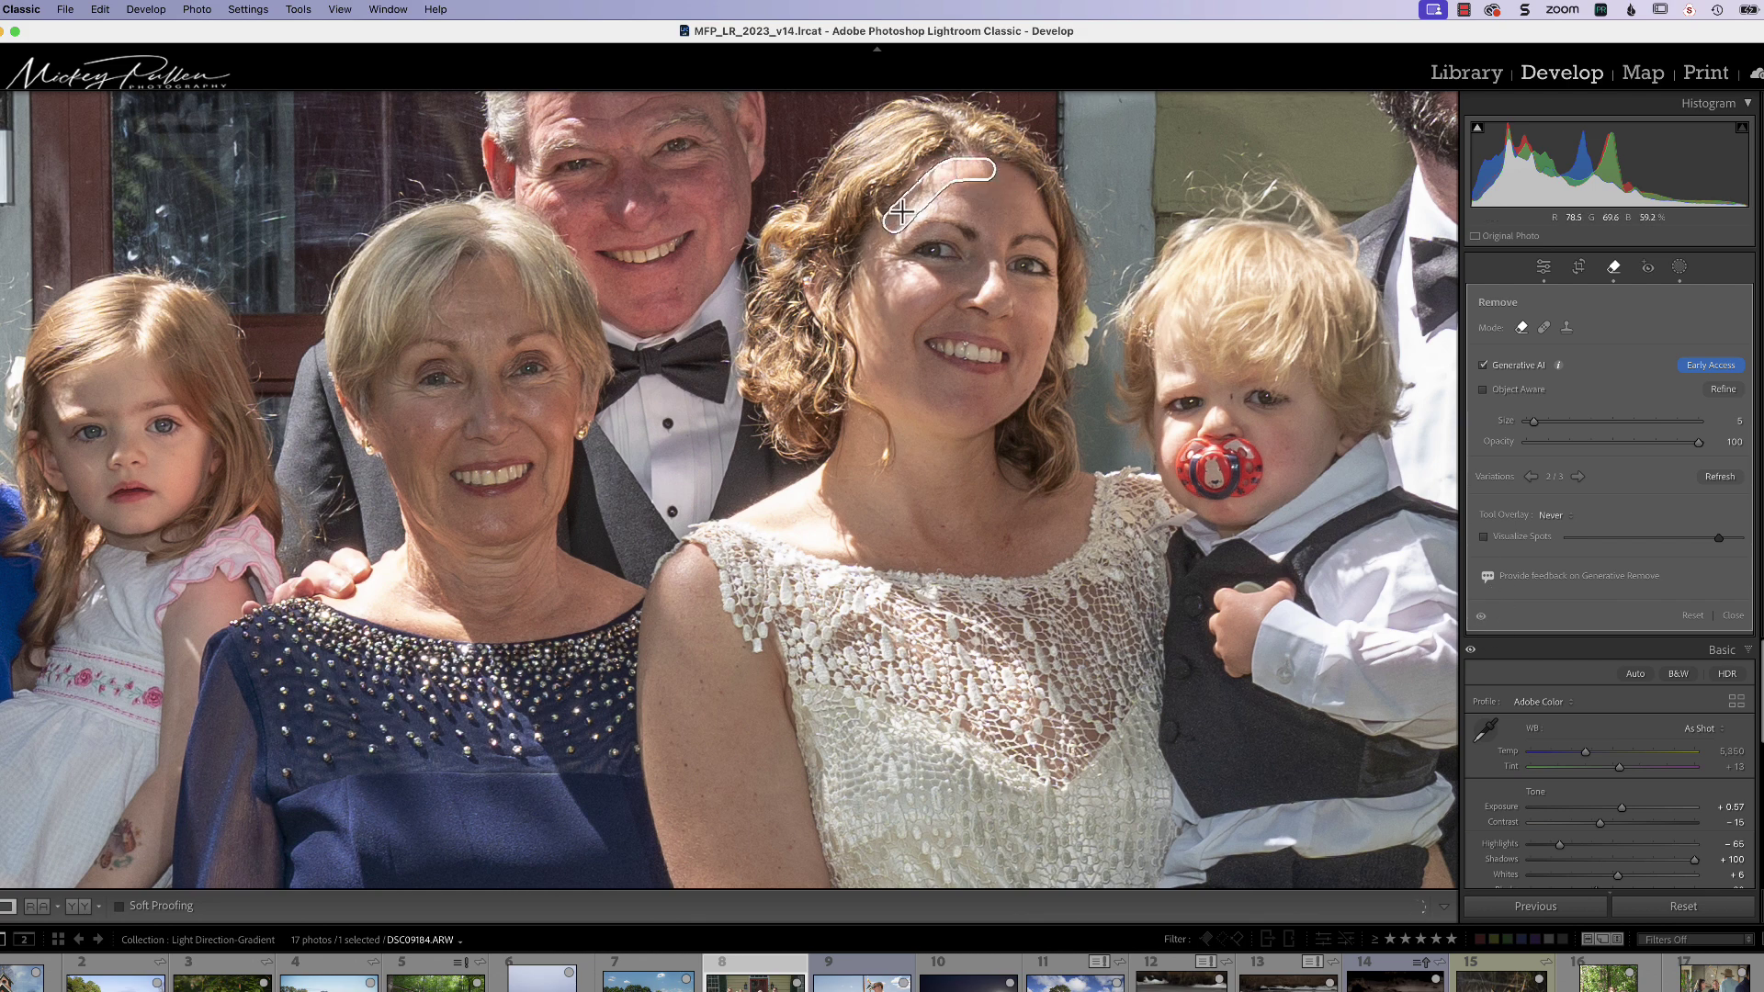
pyautogui.moveTo(959, 204)
pyautogui.mouseDown()
pyautogui.moveTo(977, 212)
pyautogui.moveTo(983, 180)
pyautogui.moveTo(901, 217)
pyautogui.mouseUp()
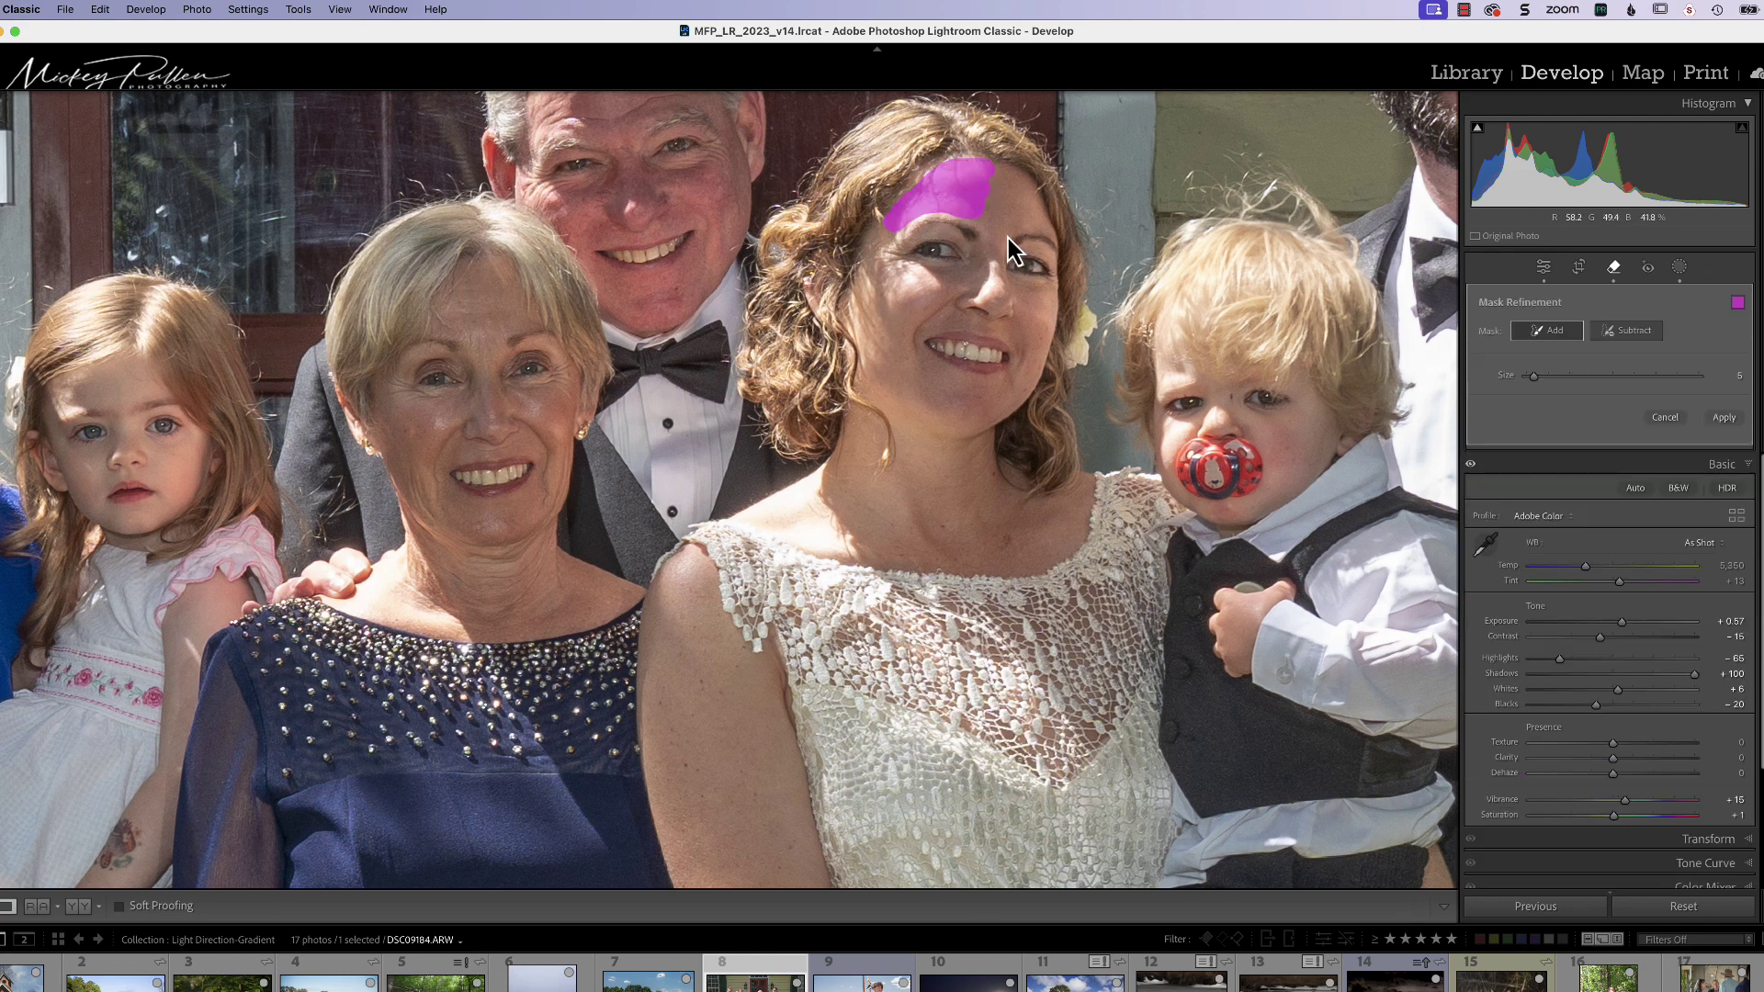
pyautogui.click(1725, 421)
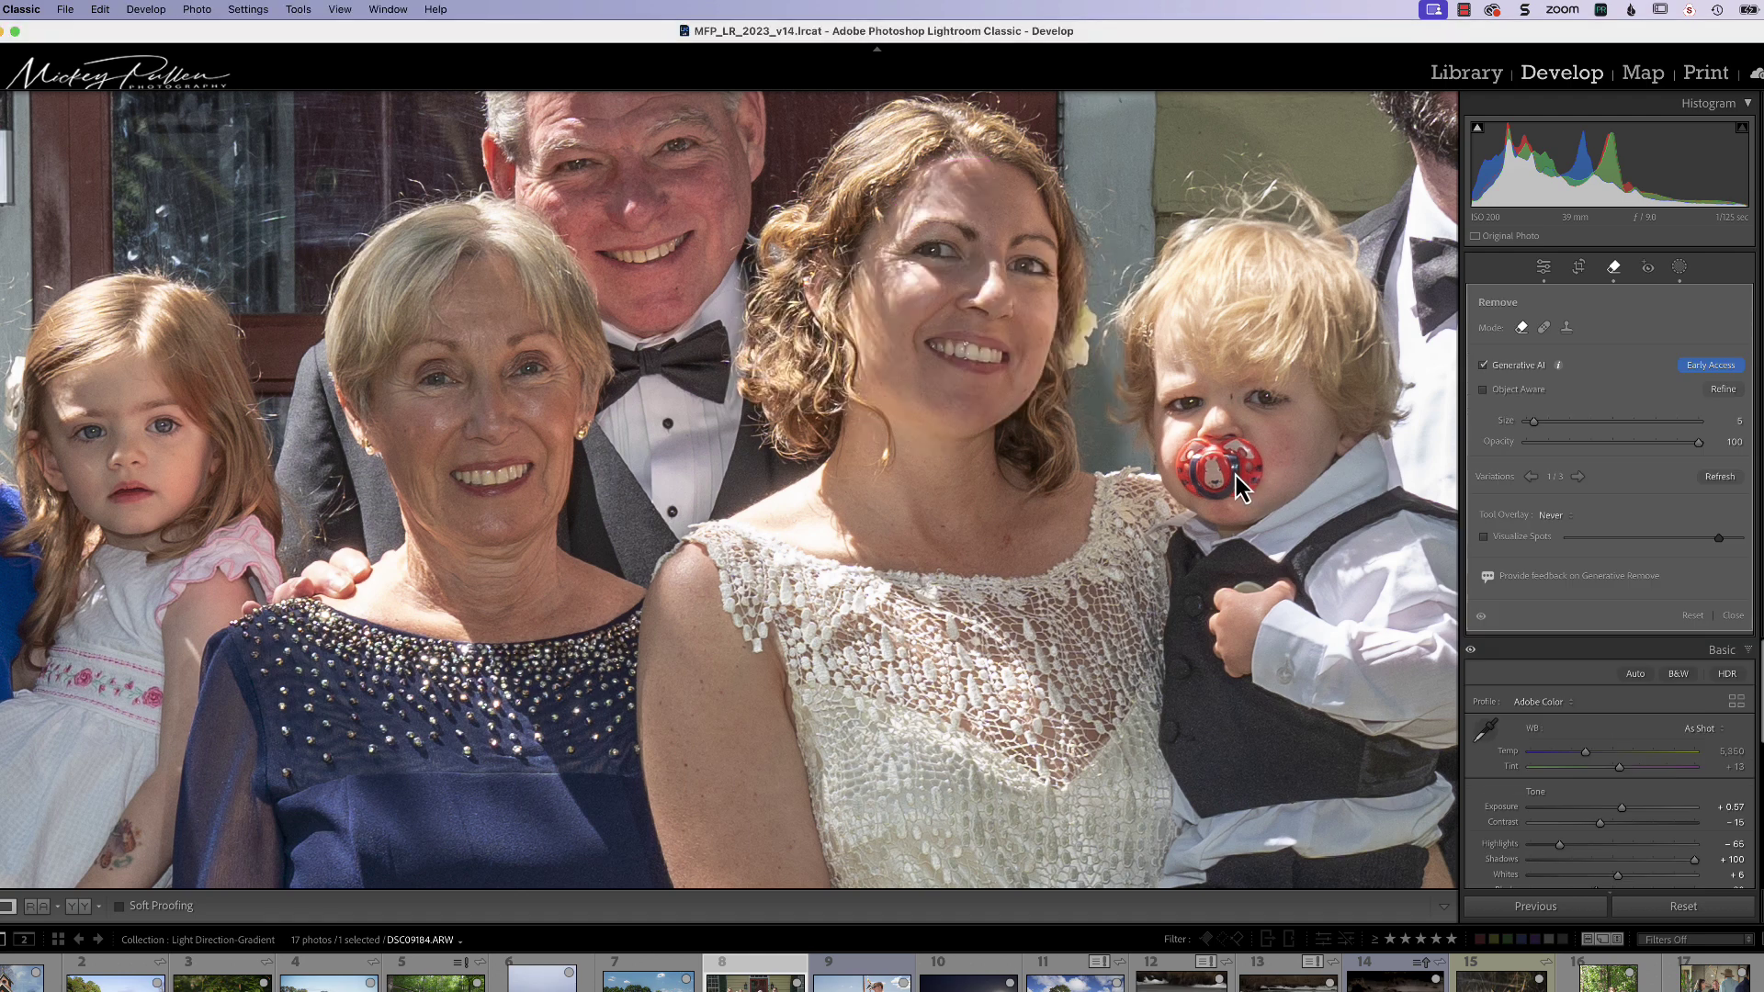
pyautogui.click(1578, 477)
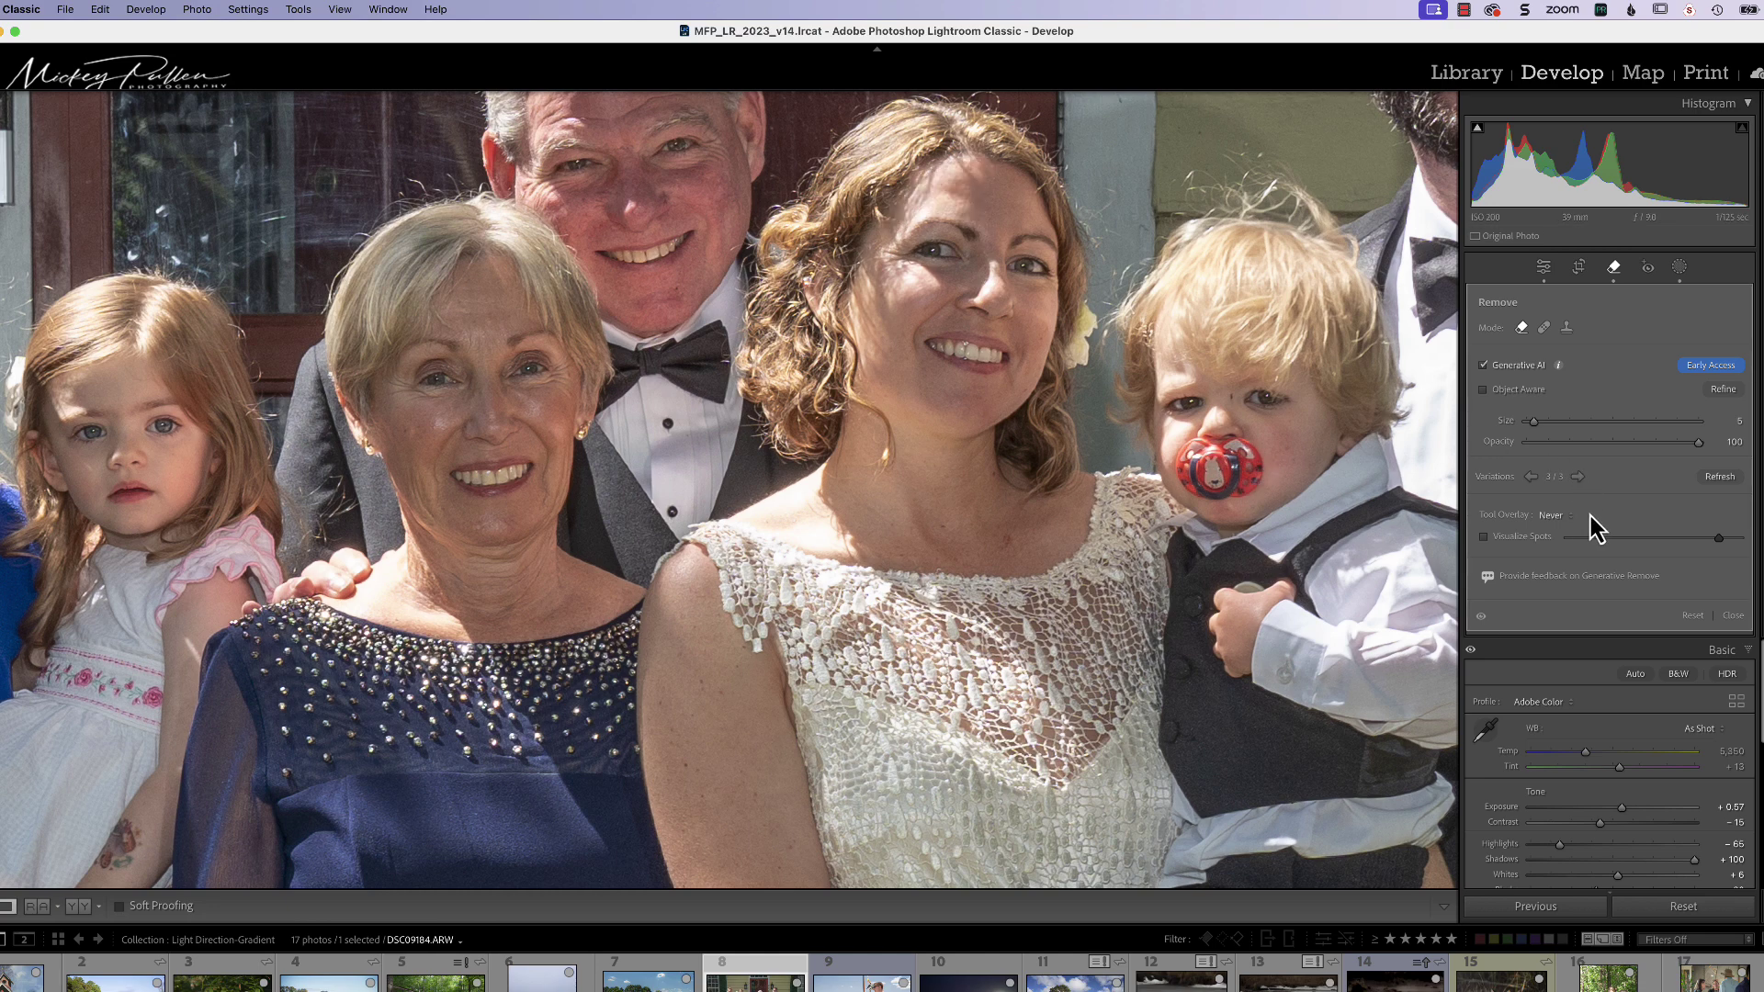
# - Switch the Remove edits off and on to compare the bride's forehead and cheek before and after
pyautogui.click(1482, 620)
pyautogui.click(1483, 618)
pyautogui.click(1482, 618)
pyautogui.click(1483, 619)
pyautogui.click(1482, 619)
pyautogui.click(1483, 619)
# - Reopen the Remove tool in the wider group view and compare the portrait with its edits off and on
pyautogui.press('z')
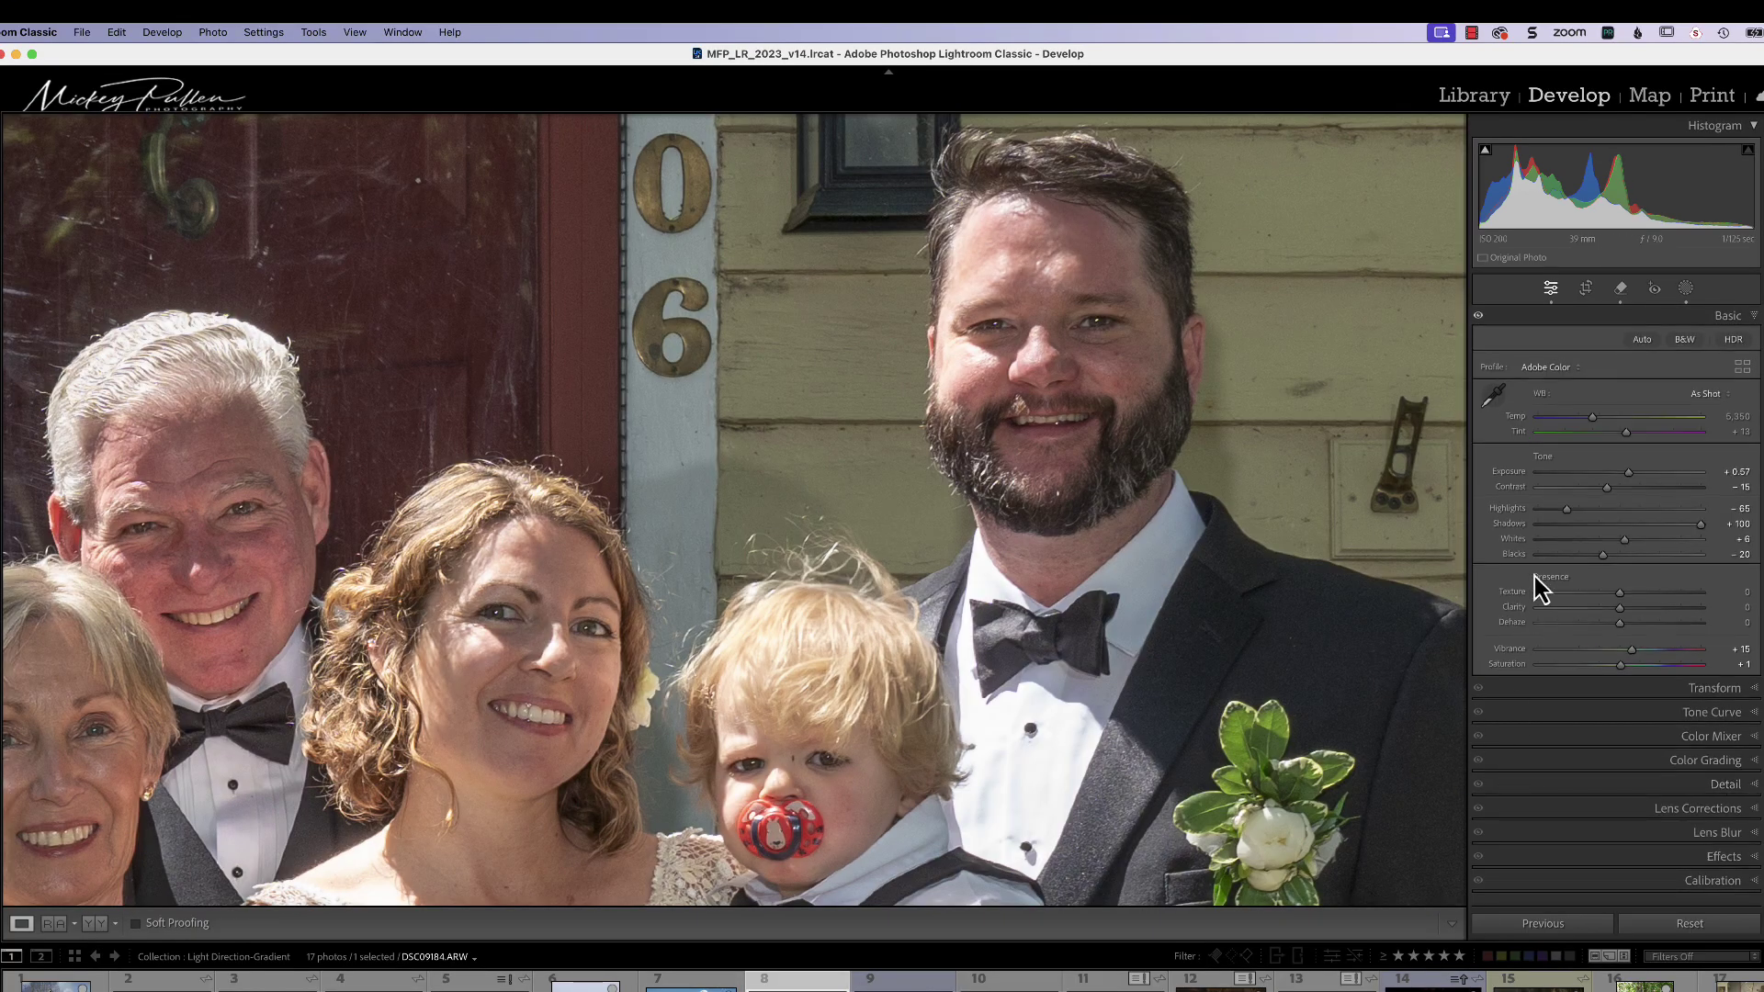
pyautogui.click(1621, 289)
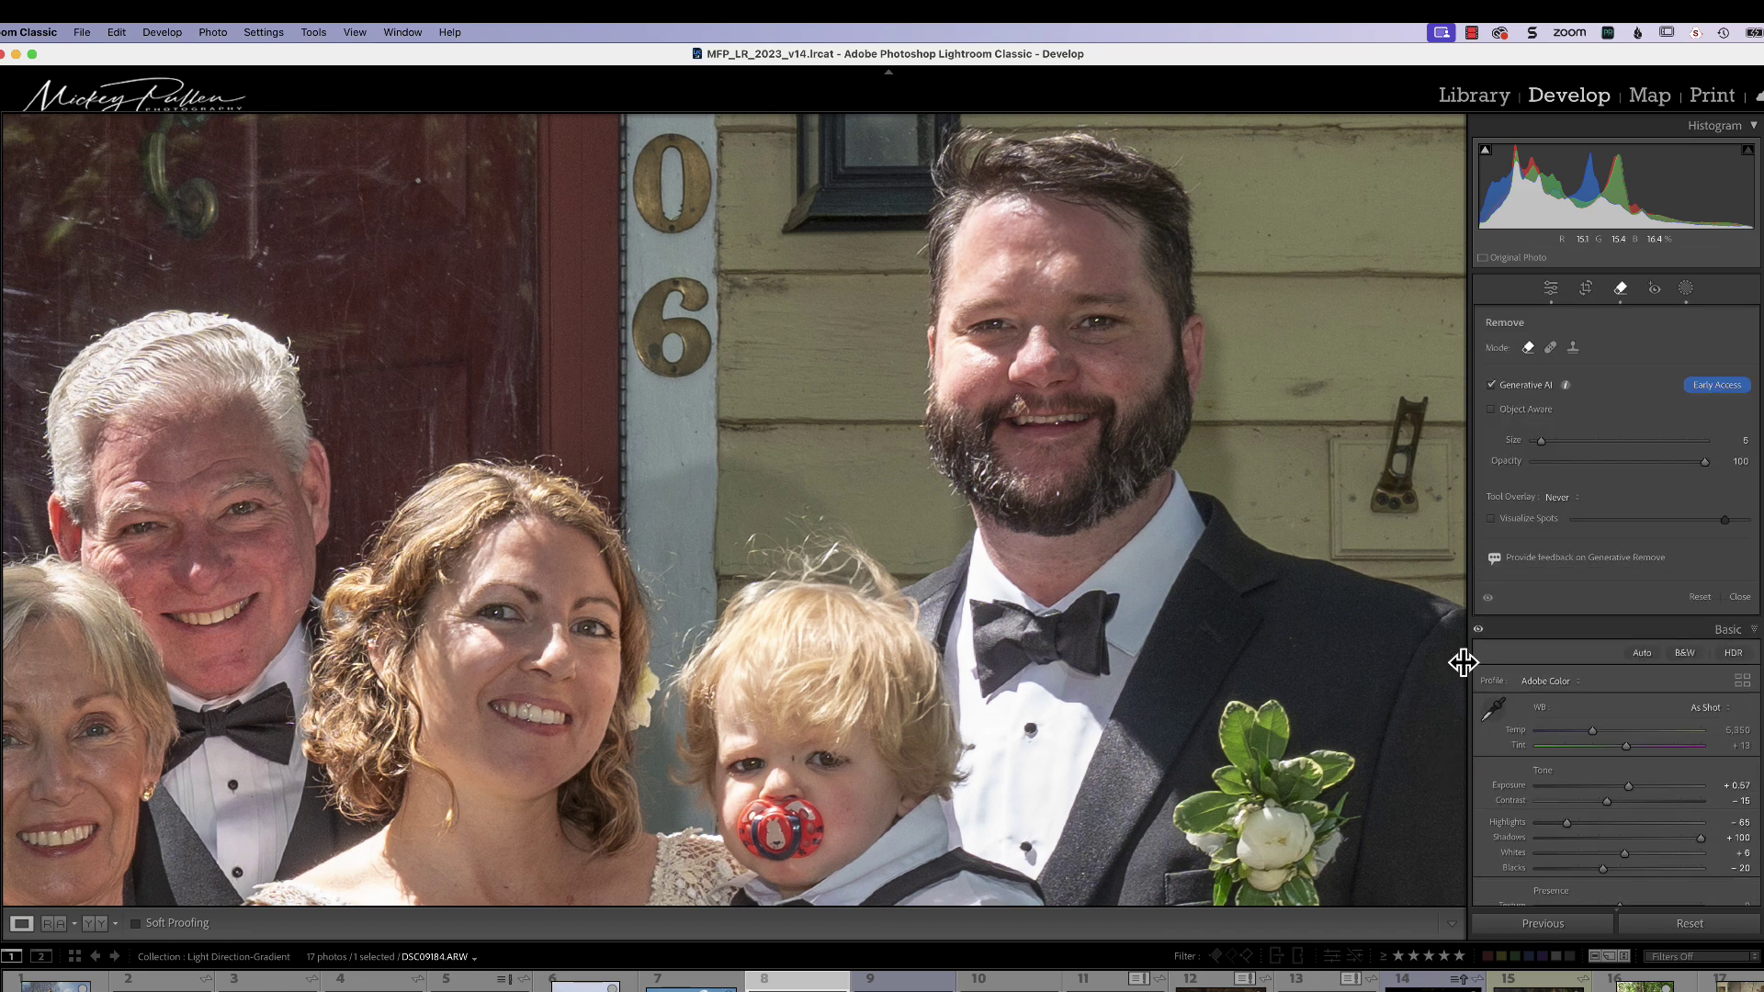
pyautogui.click(1487, 599)
pyautogui.click(1487, 599)
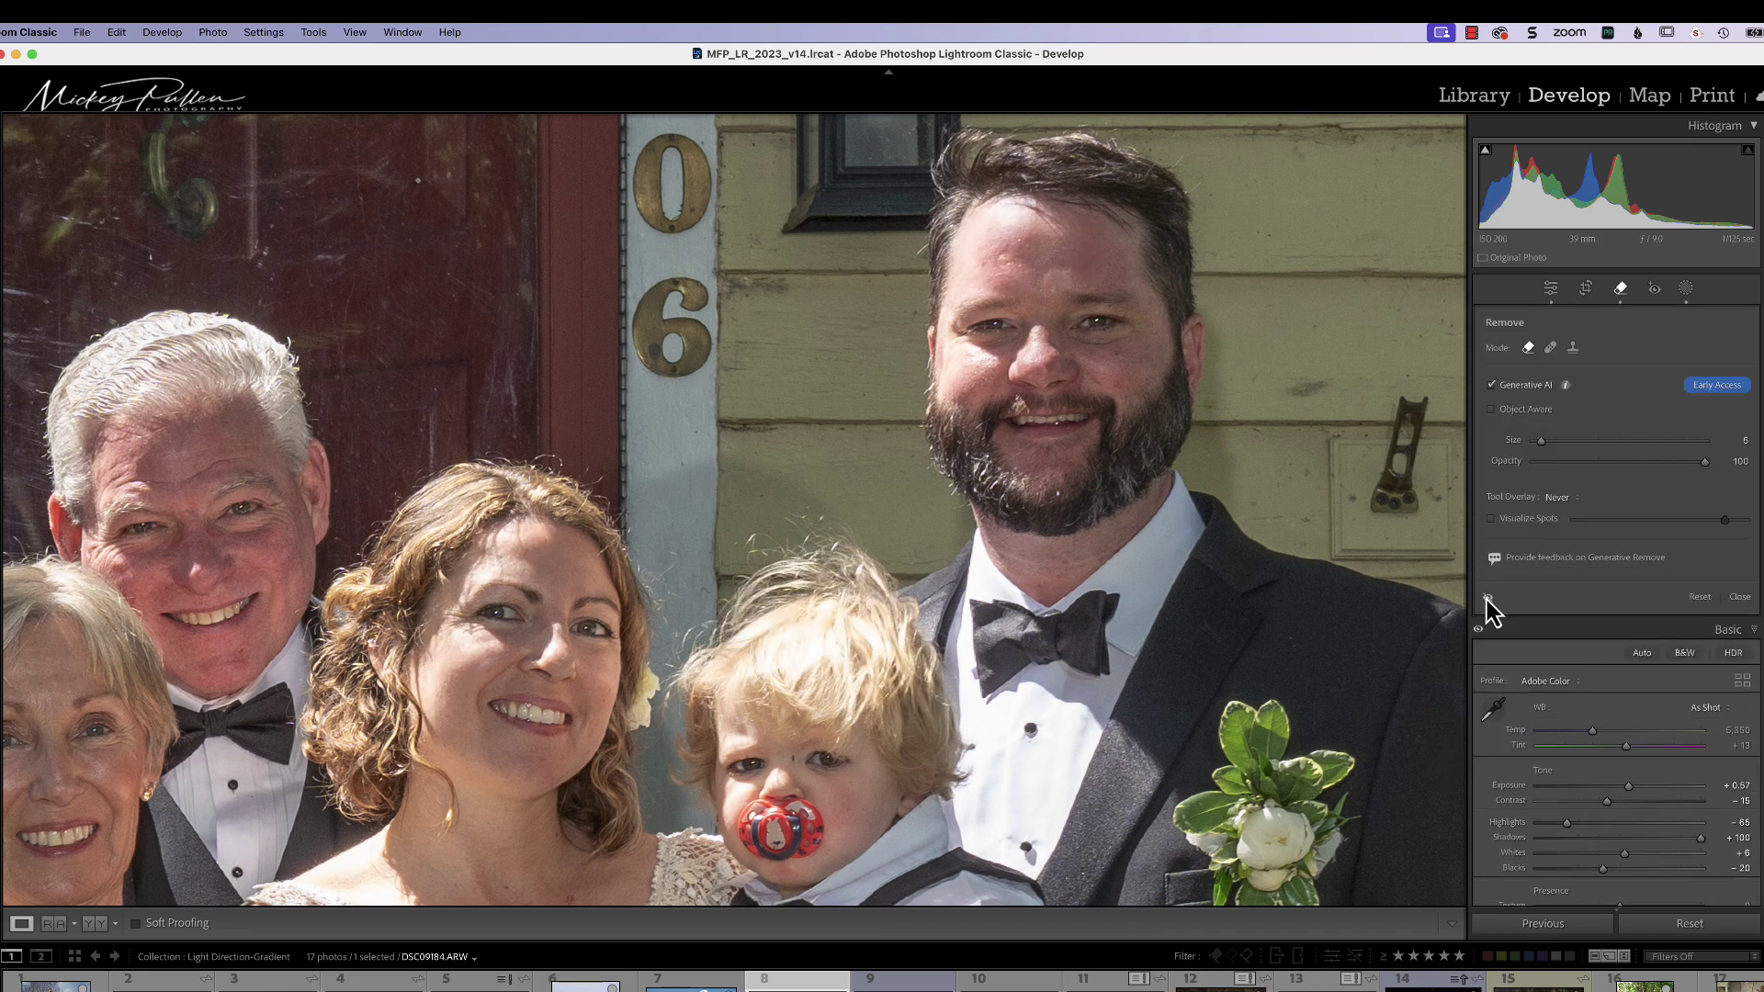
pyautogui.click(1487, 599)
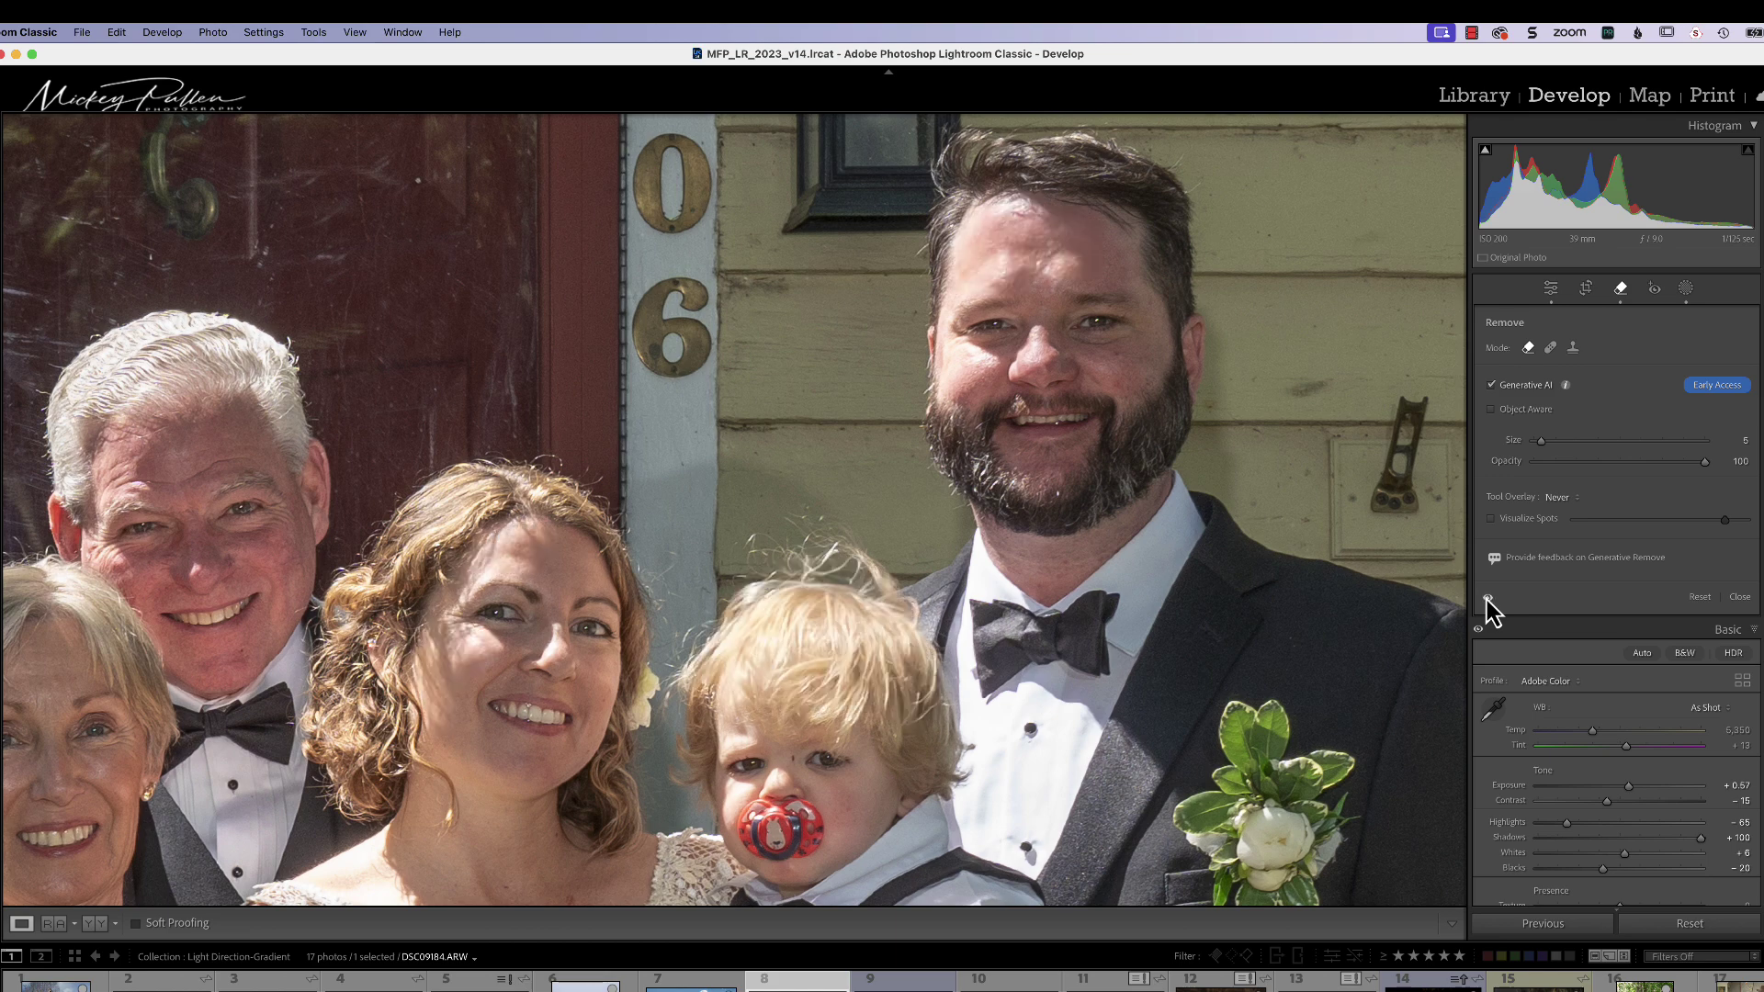
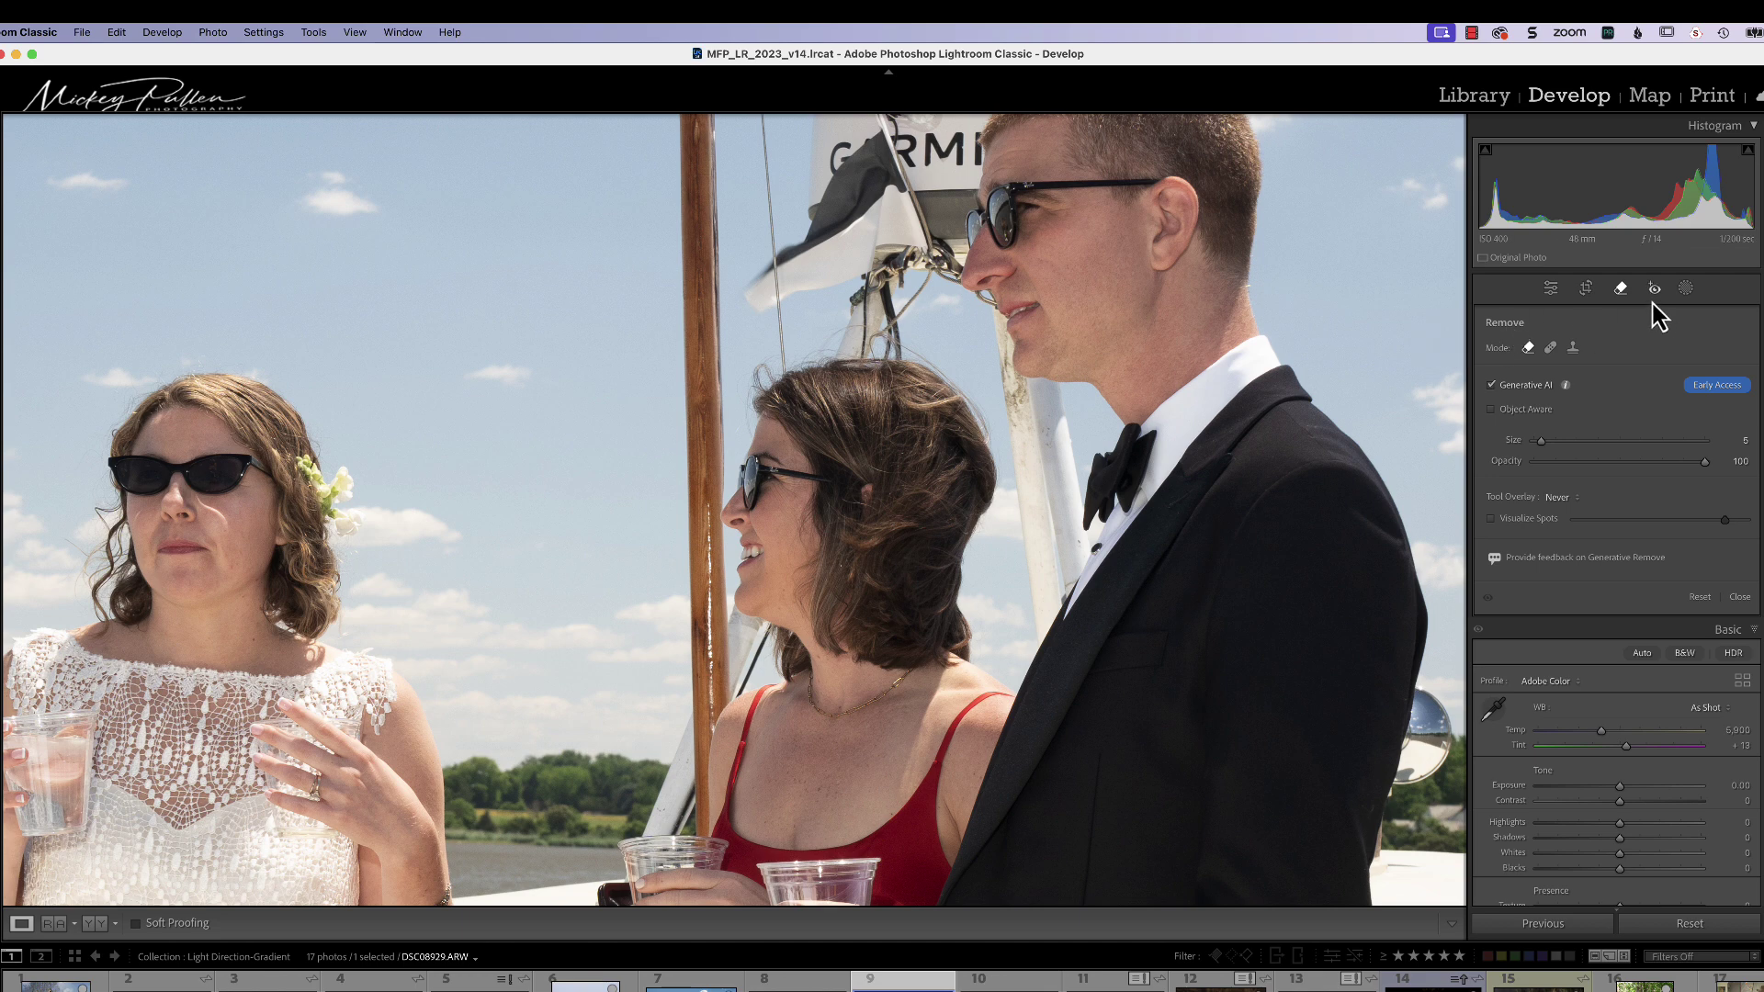
# - In DSC08929.ARW, mask the hair of the woman in the red dress with brush sizes 17 and 10, and apply the generative removal
pyautogui.scroll(5, 799, 437)
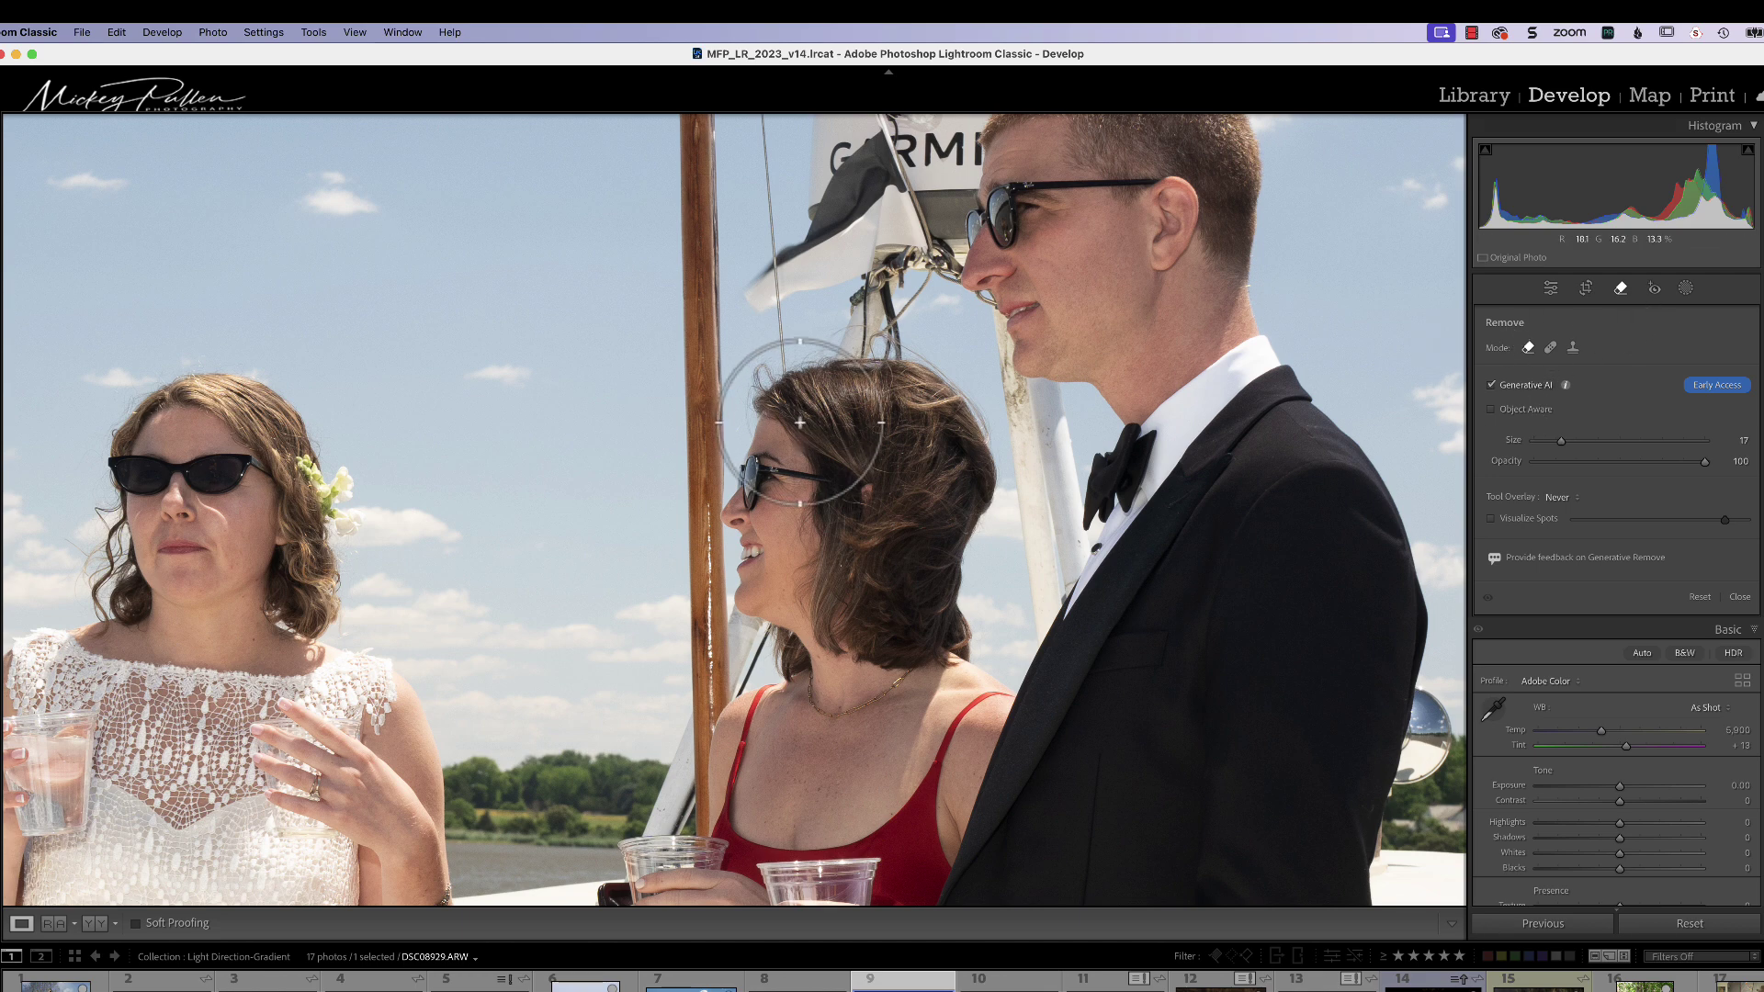
pyautogui.moveTo(763, 412)
pyautogui.mouseDown()
pyautogui.moveTo(933, 370)
pyautogui.moveTo(974, 422)
pyautogui.moveTo(991, 512)
pyautogui.moveTo(960, 643)
pyautogui.moveTo(900, 656)
pyautogui.moveTo(826, 636)
pyautogui.moveTo(791, 592)
pyautogui.moveTo(819, 506)
pyautogui.moveTo(784, 395)
pyautogui.moveTo(905, 393)
pyautogui.moveTo(974, 444)
pyautogui.moveTo(947, 633)
pyautogui.moveTo(846, 627)
pyautogui.moveTo(826, 577)
pyautogui.moveTo(833, 418)
pyautogui.moveTo(902, 414)
pyautogui.moveTo(942, 440)
pyautogui.moveTo(946, 612)
pyautogui.moveTo(881, 619)
pyautogui.moveTo(836, 596)
pyautogui.moveTo(859, 454)
pyautogui.moveTo(913, 446)
pyautogui.moveTo(932, 520)
pyautogui.moveTo(921, 597)
pyautogui.moveTo(879, 566)
pyautogui.moveTo(884, 464)
pyautogui.moveTo(909, 570)
pyautogui.moveTo(866, 590)
pyautogui.mouseUp()
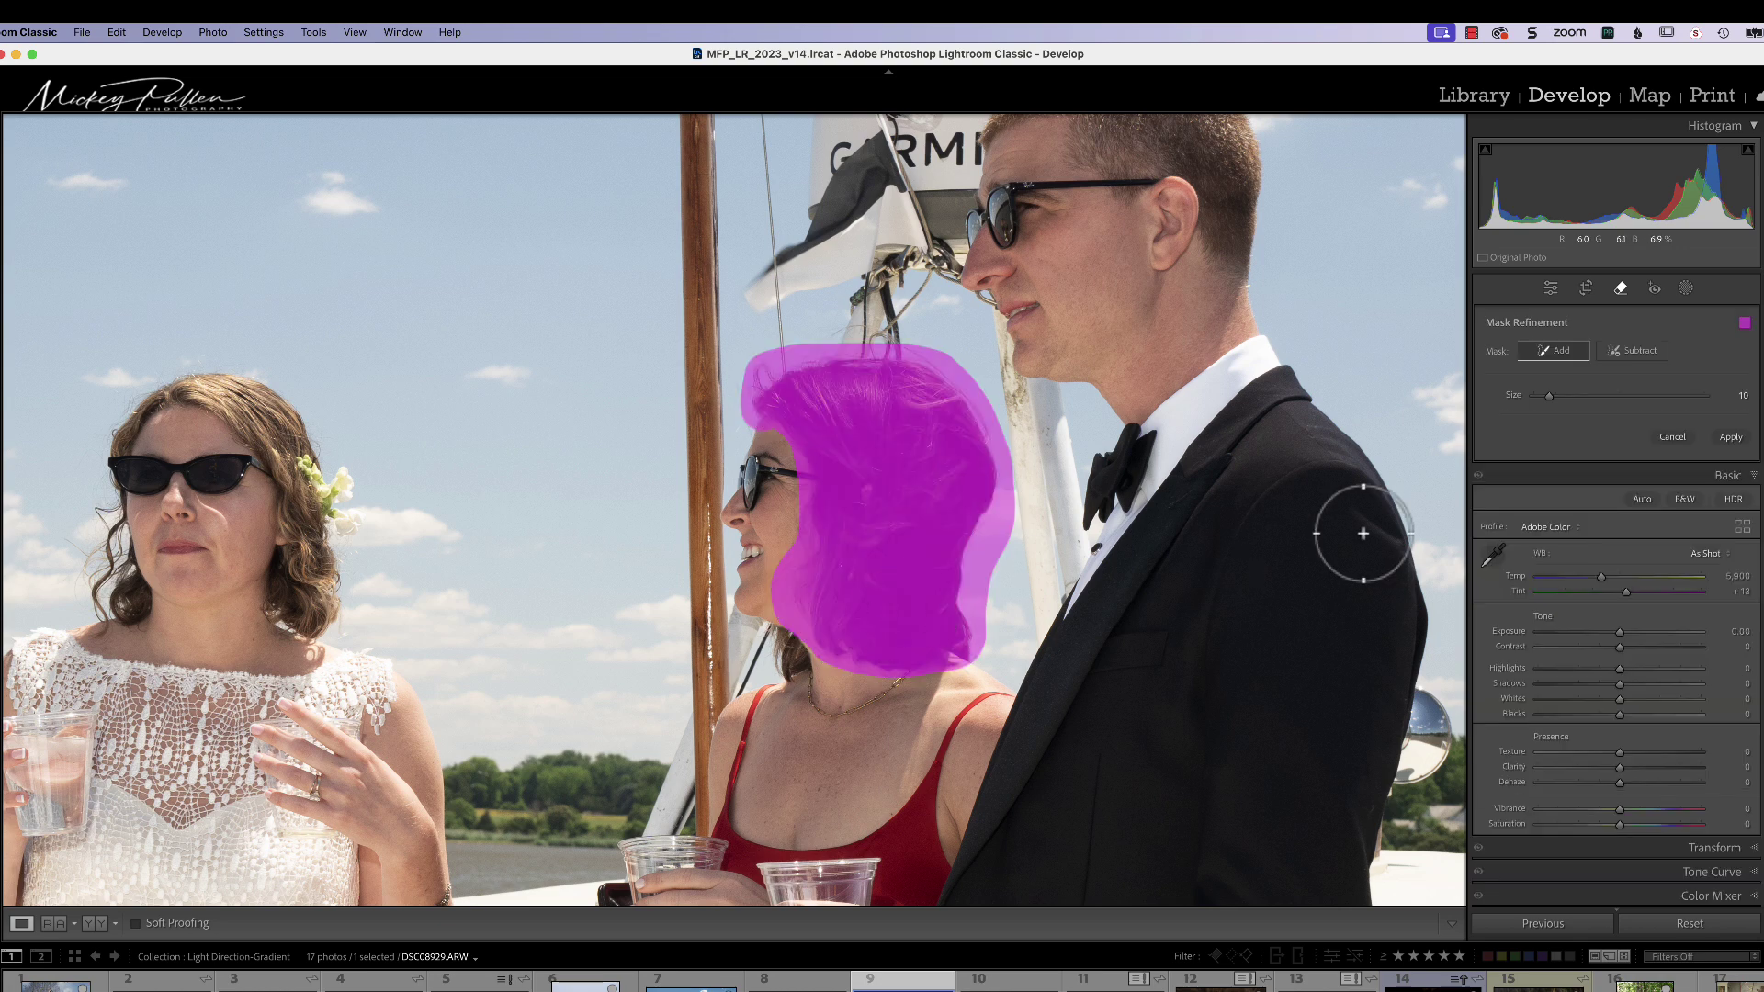
pyautogui.click(1730, 439)
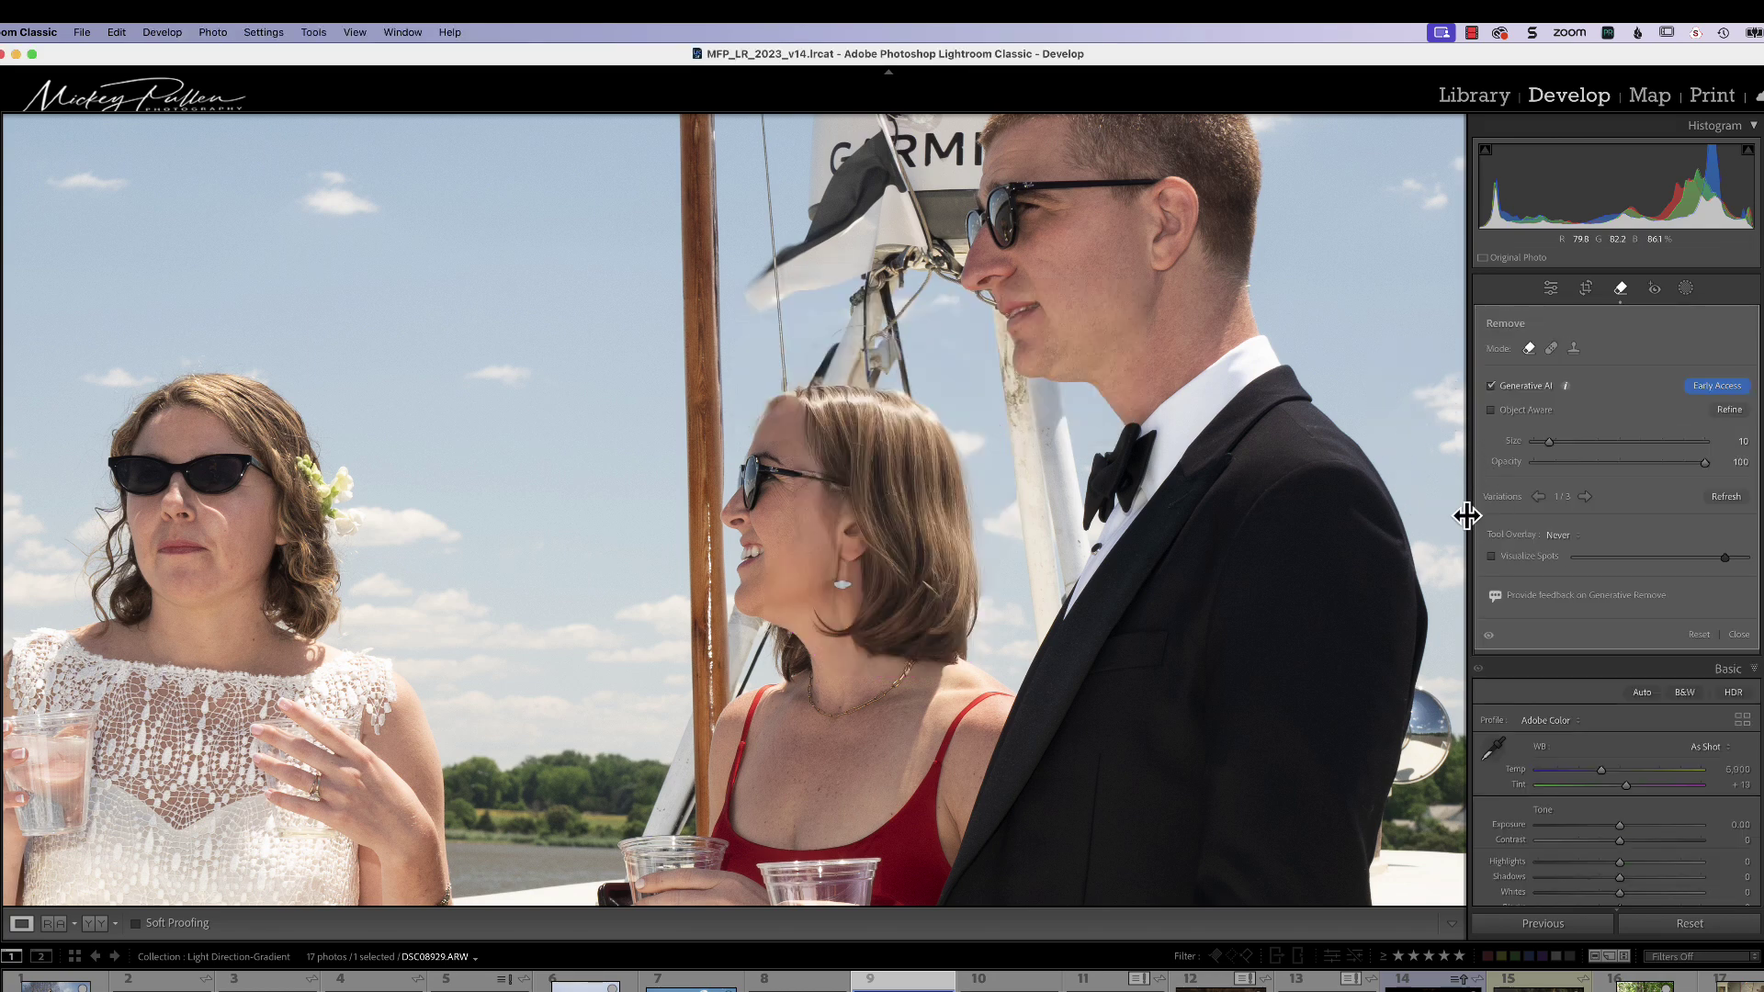
# - Switch the Remove edits off and on to compare the woman's original and generated hair
pyautogui.click(1489, 635)
pyautogui.click(1490, 636)
pyautogui.click(1490, 635)
pyautogui.click(1490, 636)
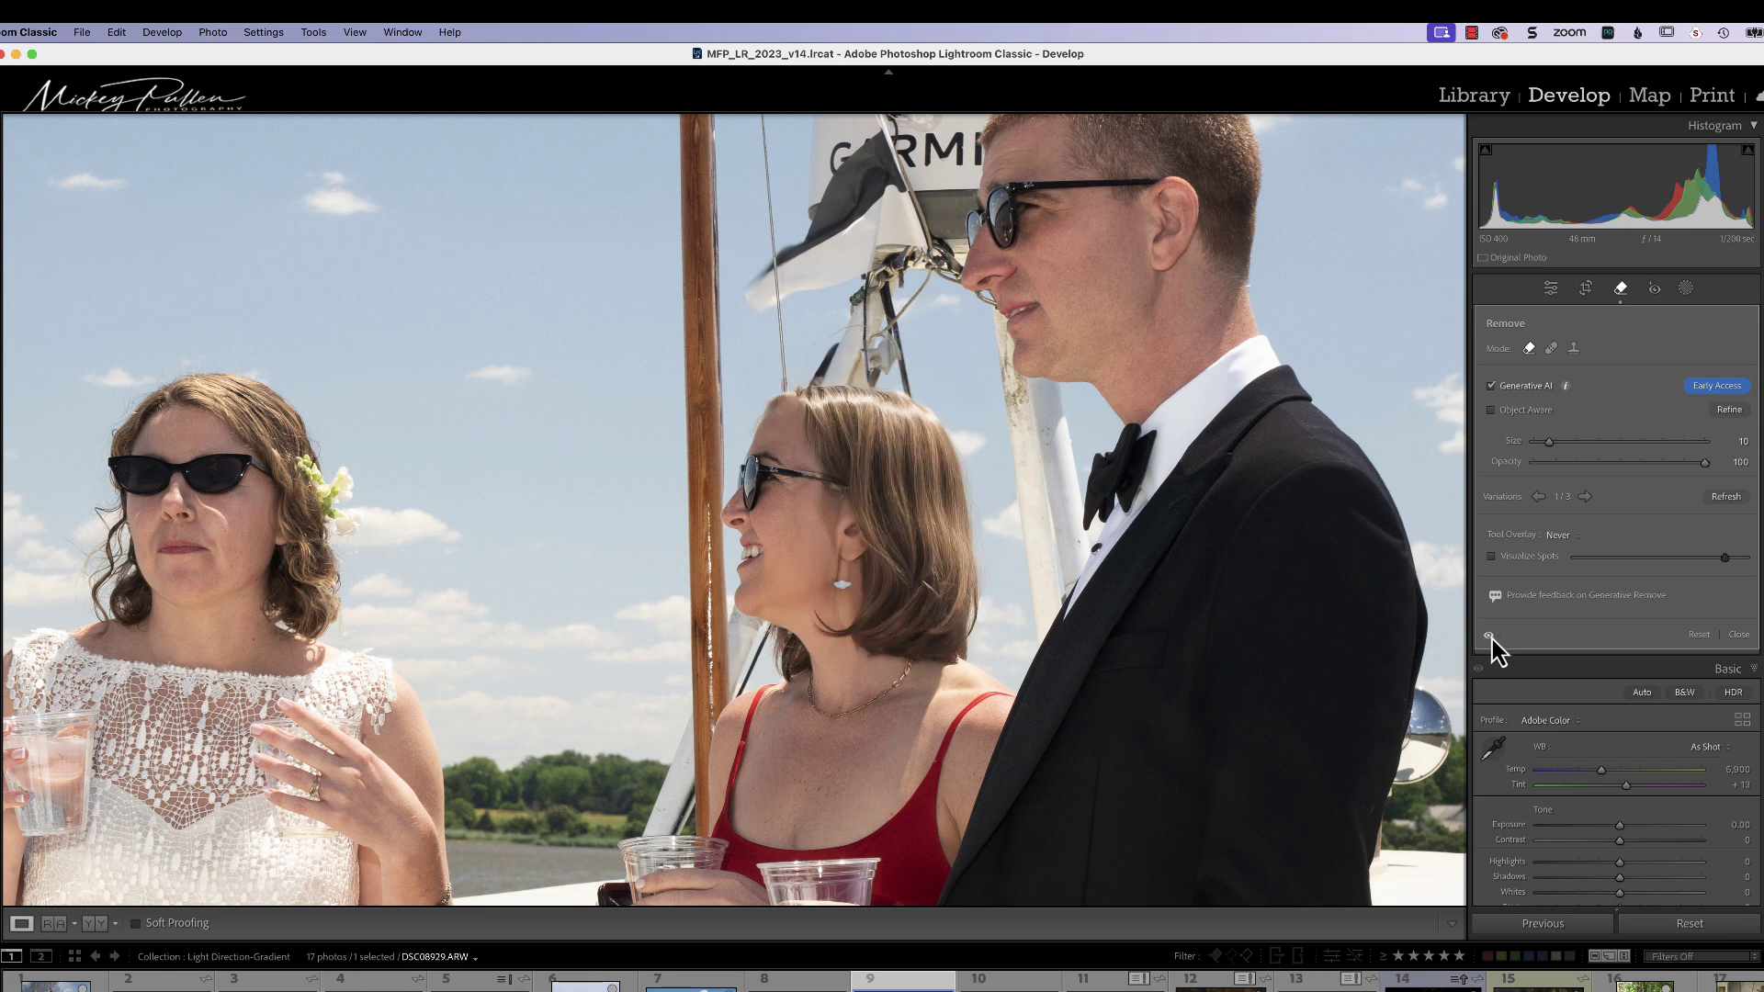
# - Cycle through the three generated hair variations for the woman in red, ending on variation 1
pyautogui.click(1585, 497)
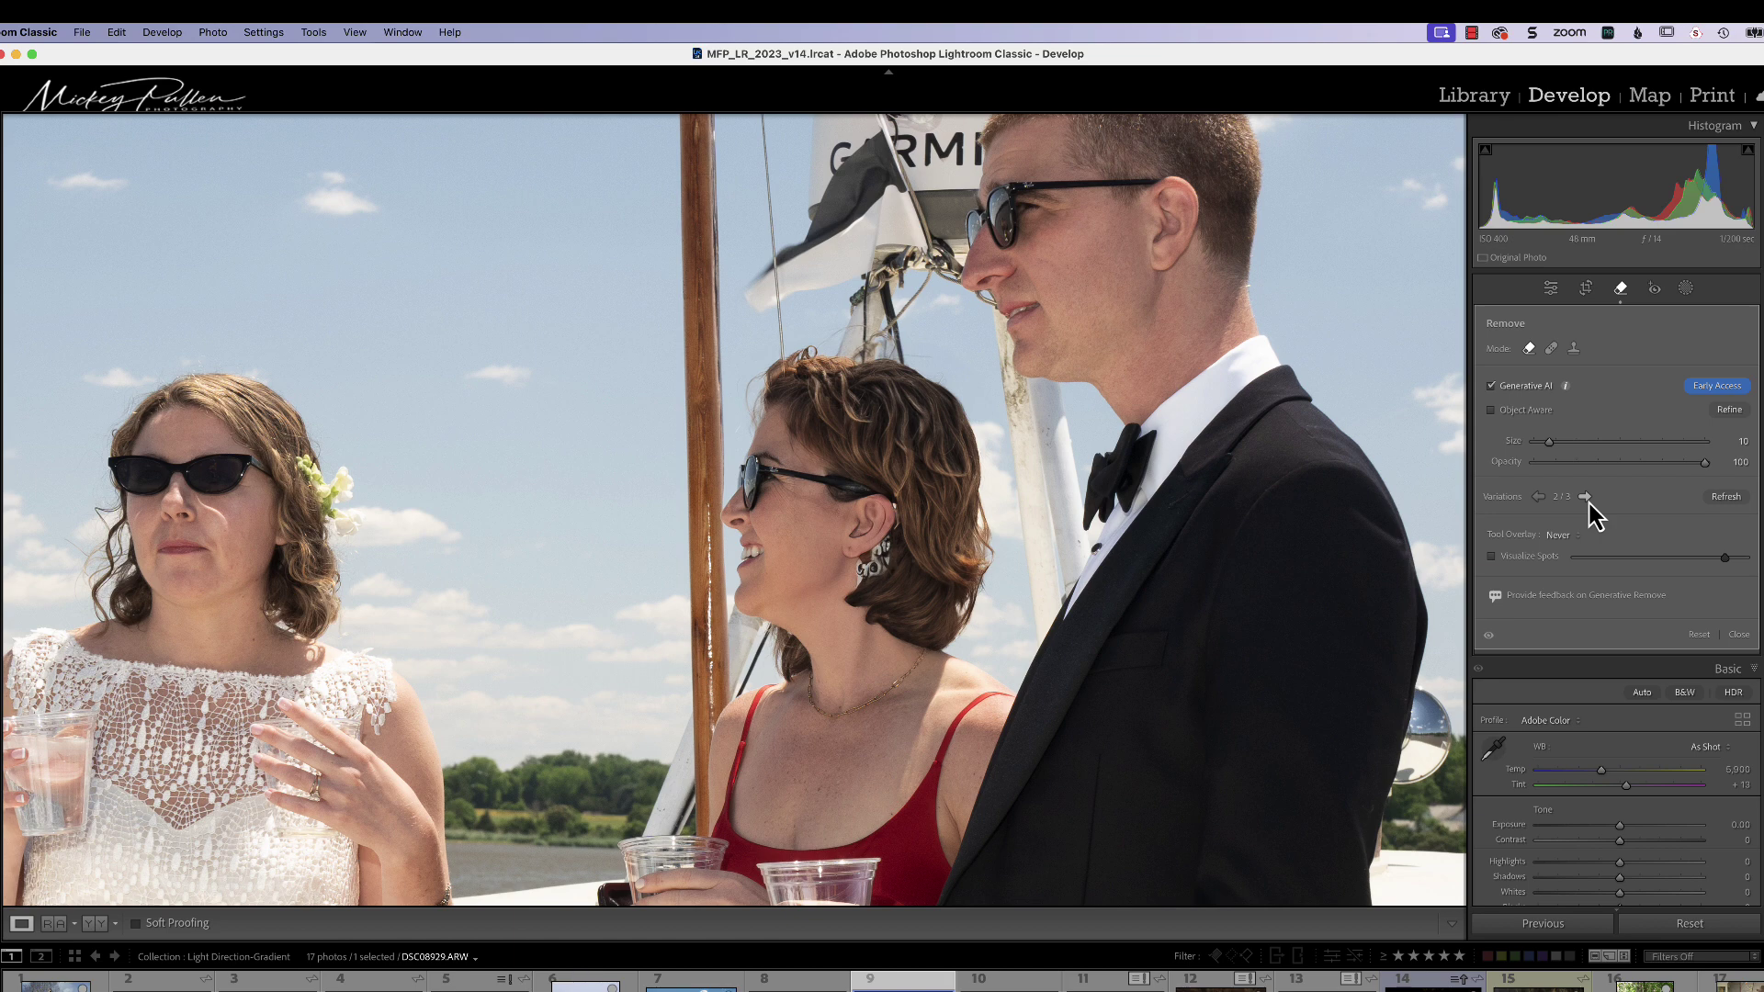
pyautogui.click(1584, 497)
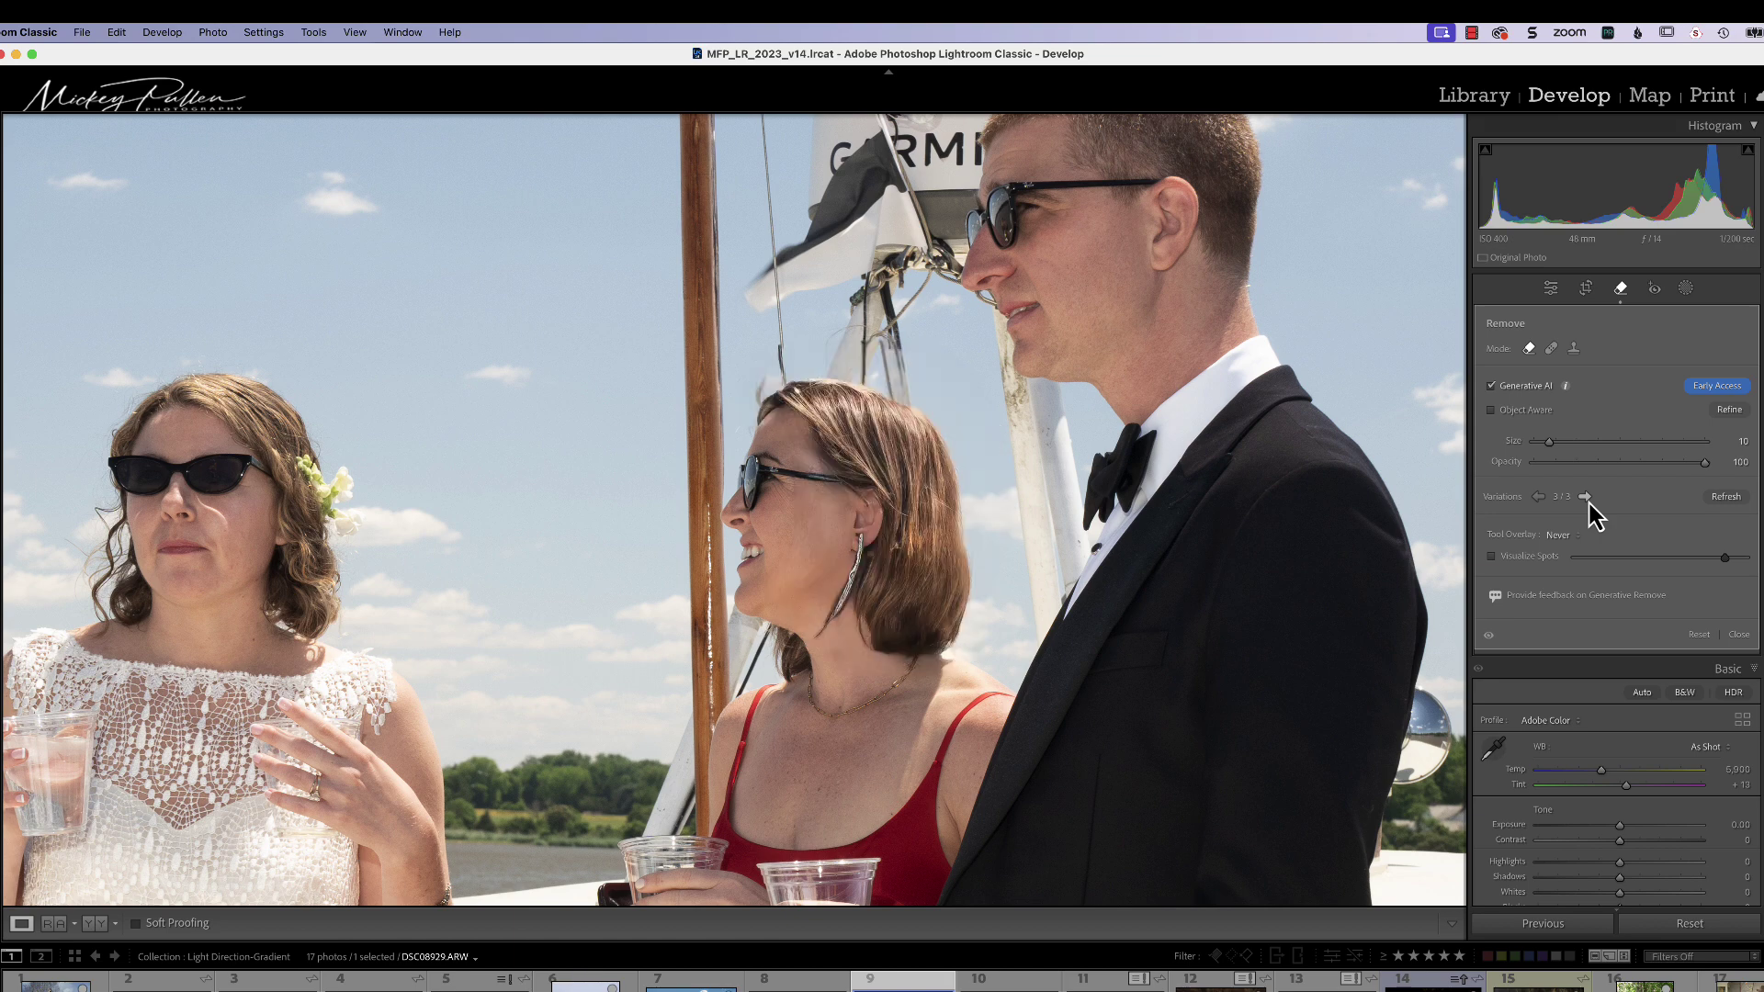
pyautogui.click(1585, 497)
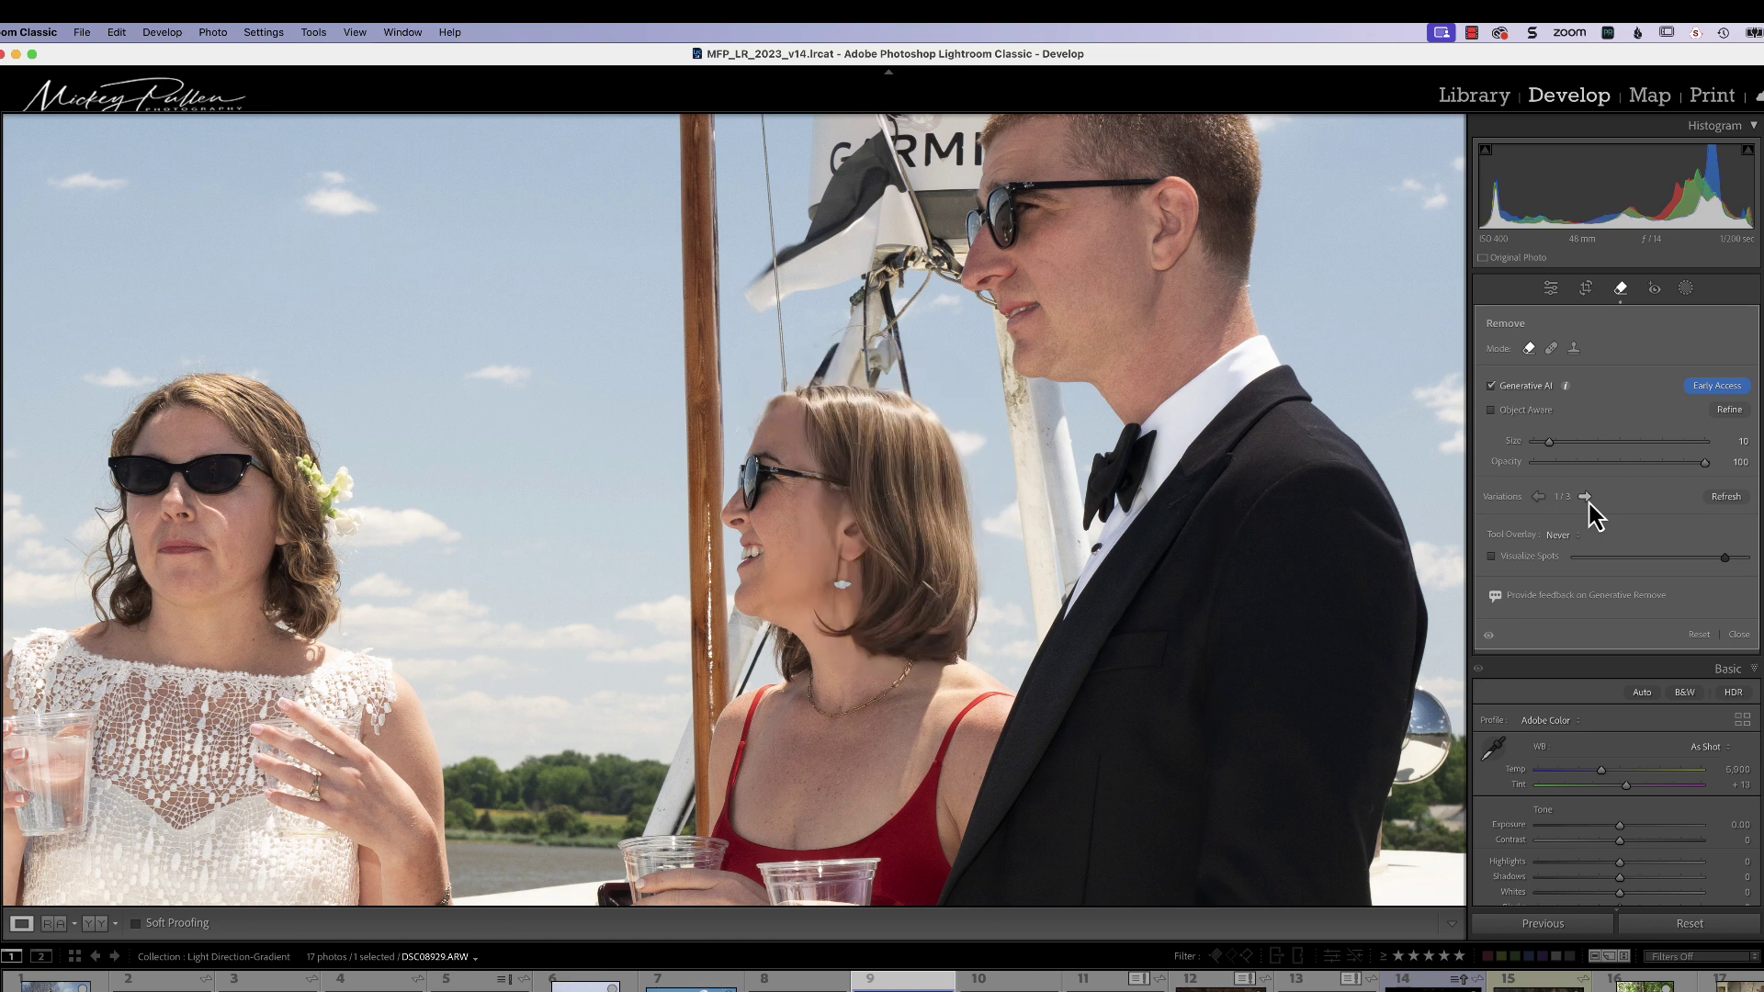
pyautogui.click(1585, 497)
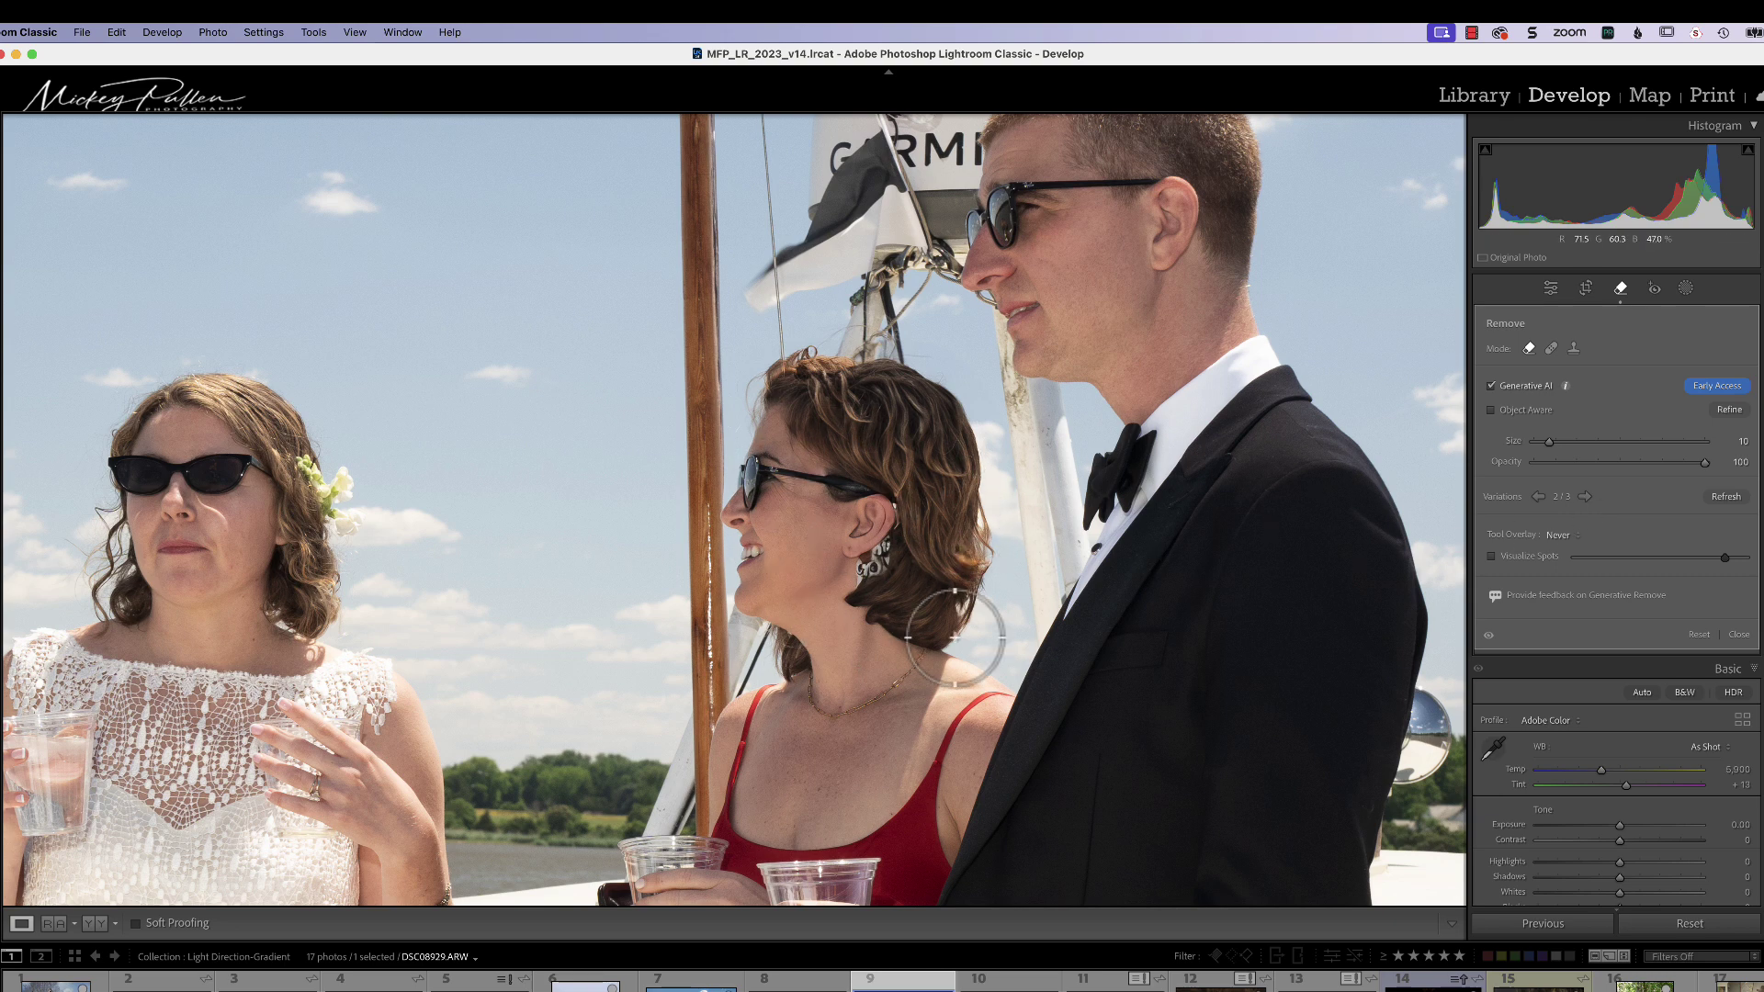
pyautogui.click(1585, 497)
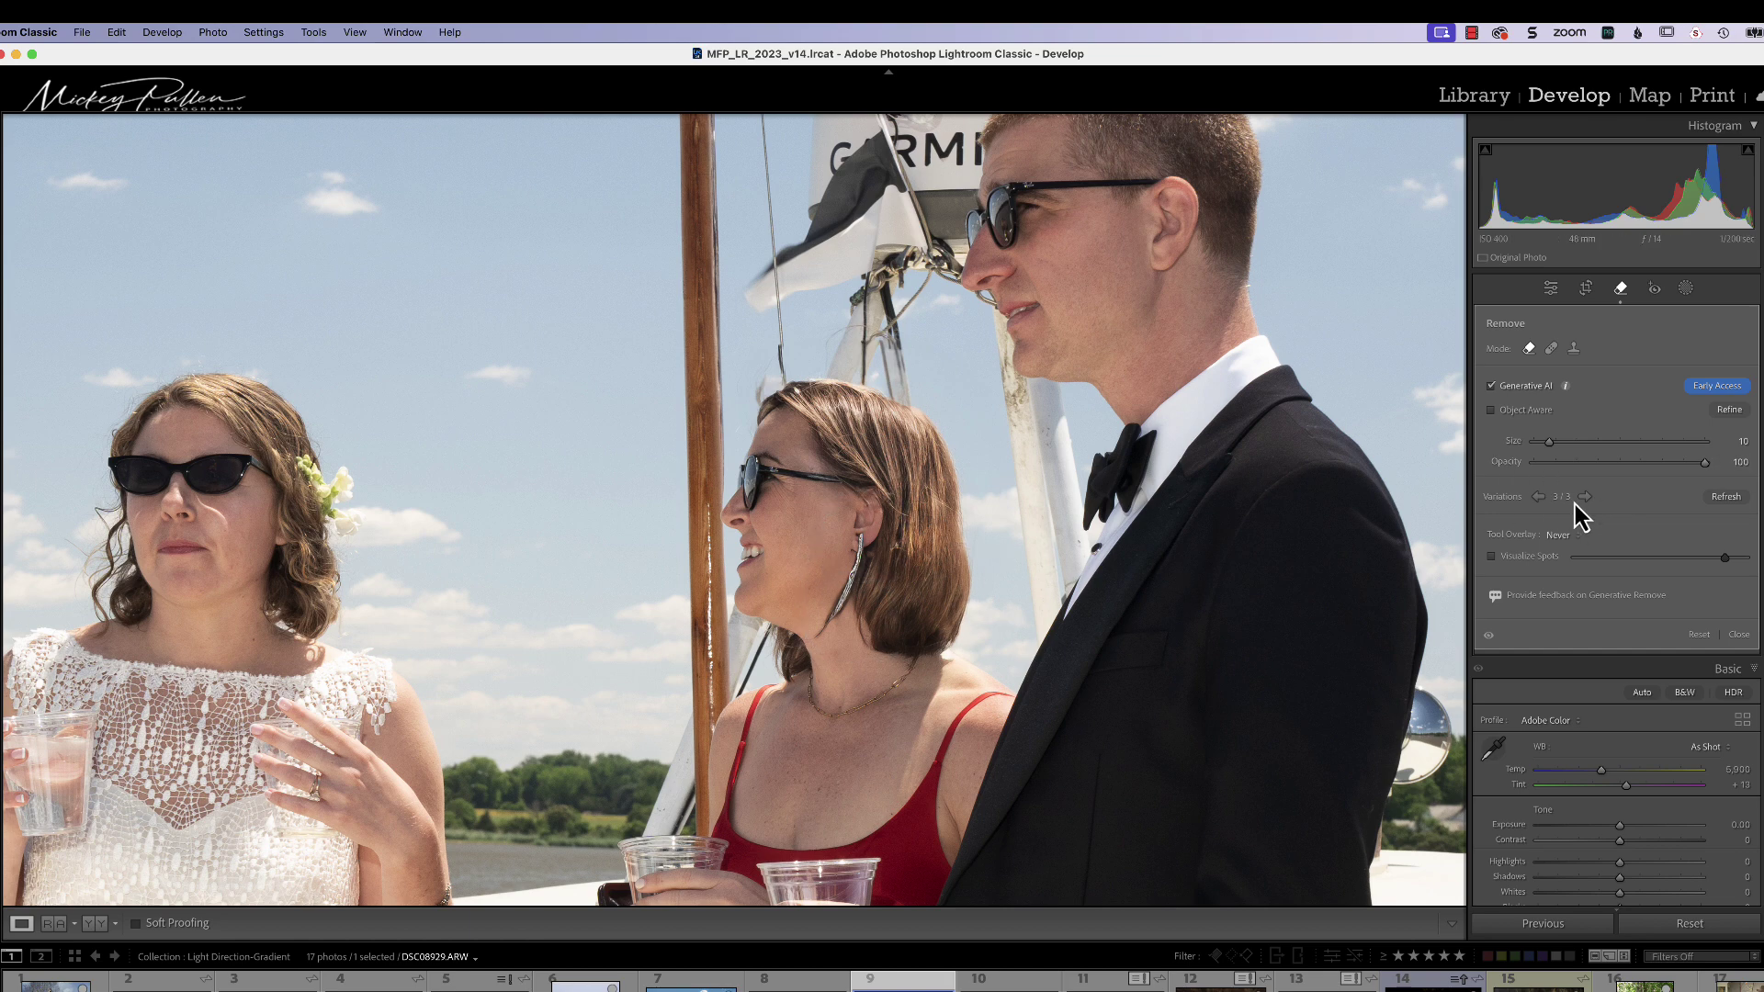
pyautogui.click(1585, 497)
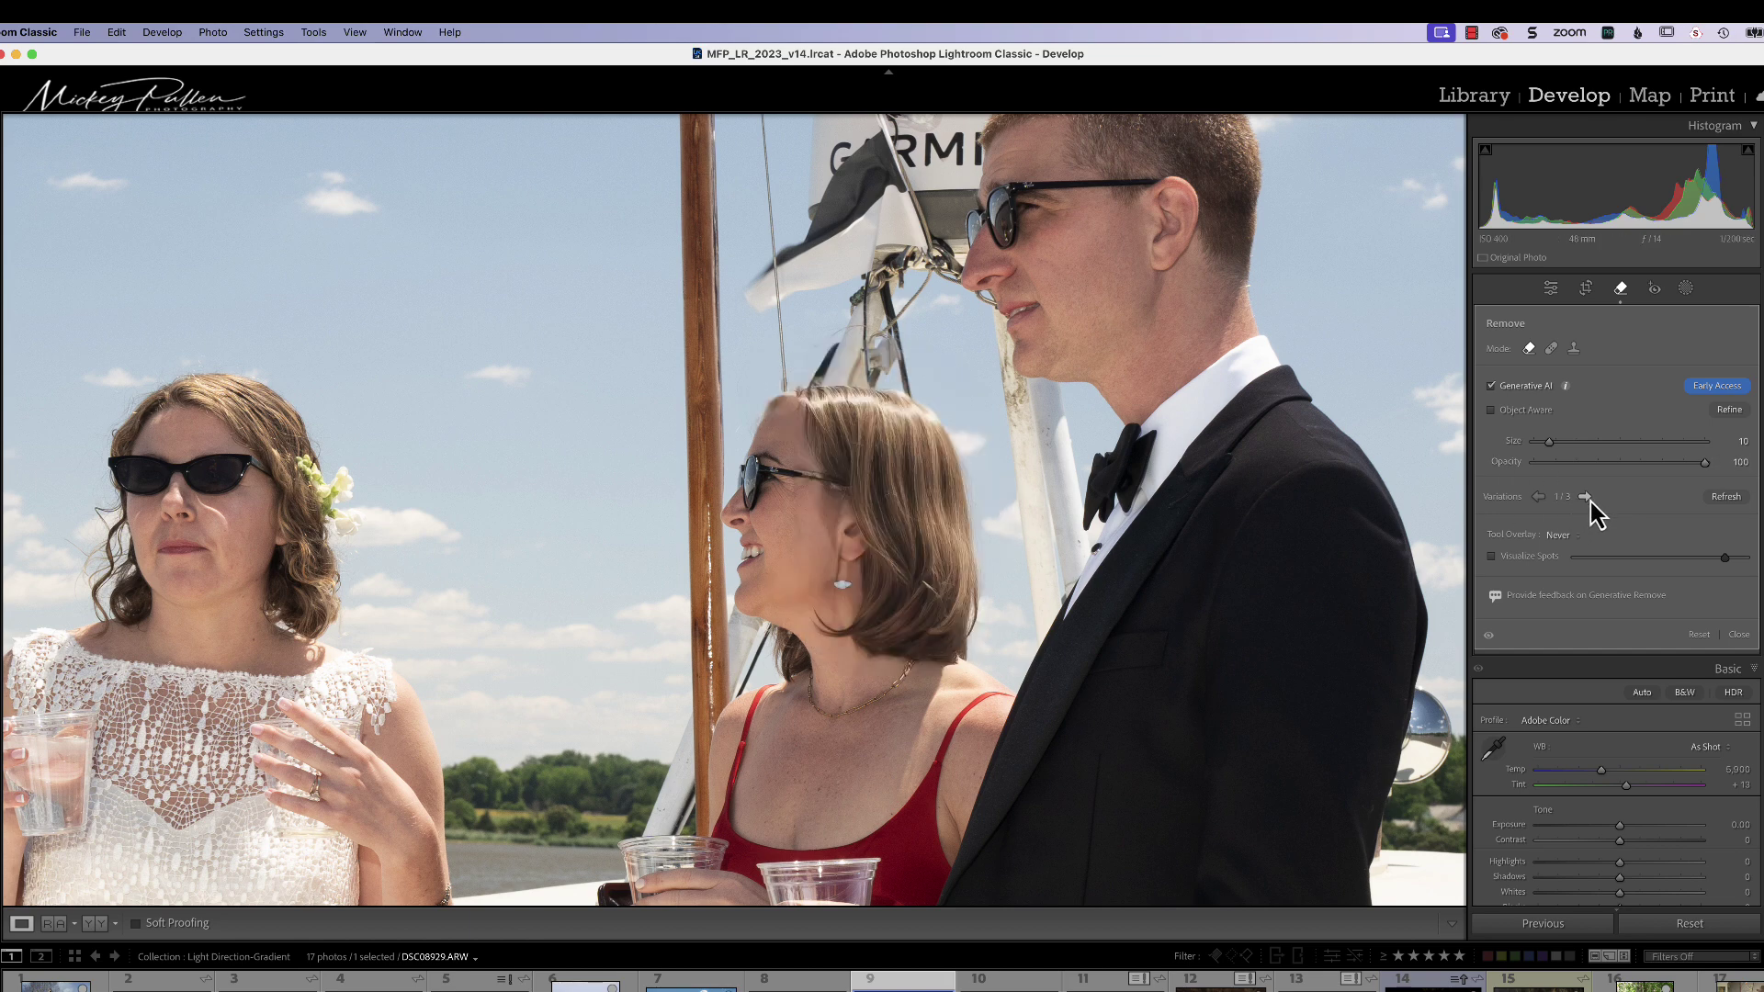